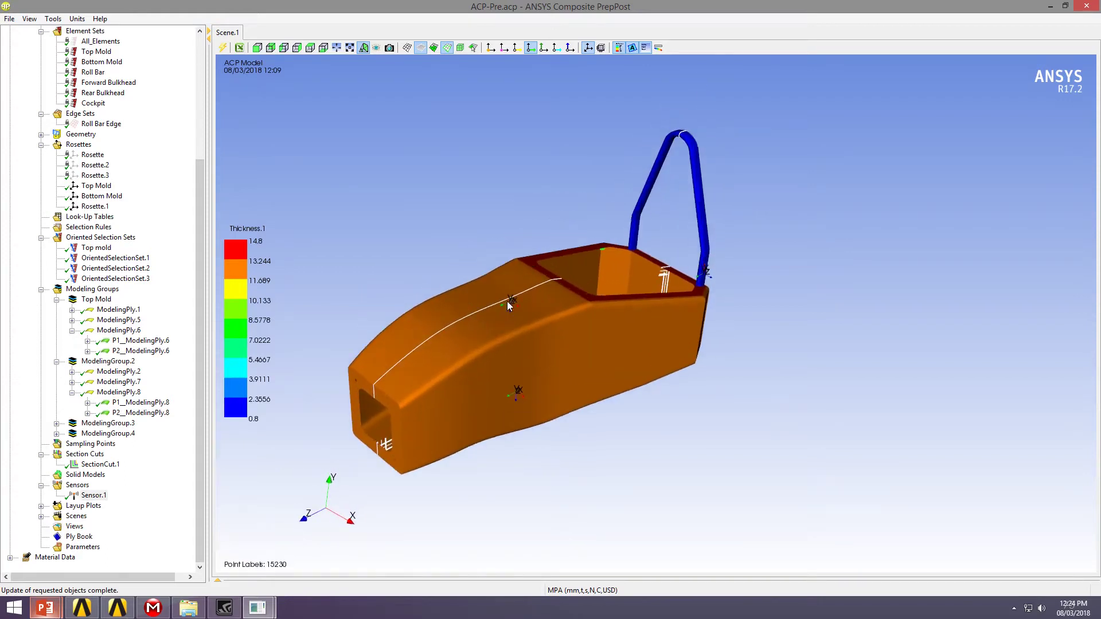
# Bring the FSAE Chassis project forward and update the ACP (Pre) setup
pyautogui.moveTo(82, 607)
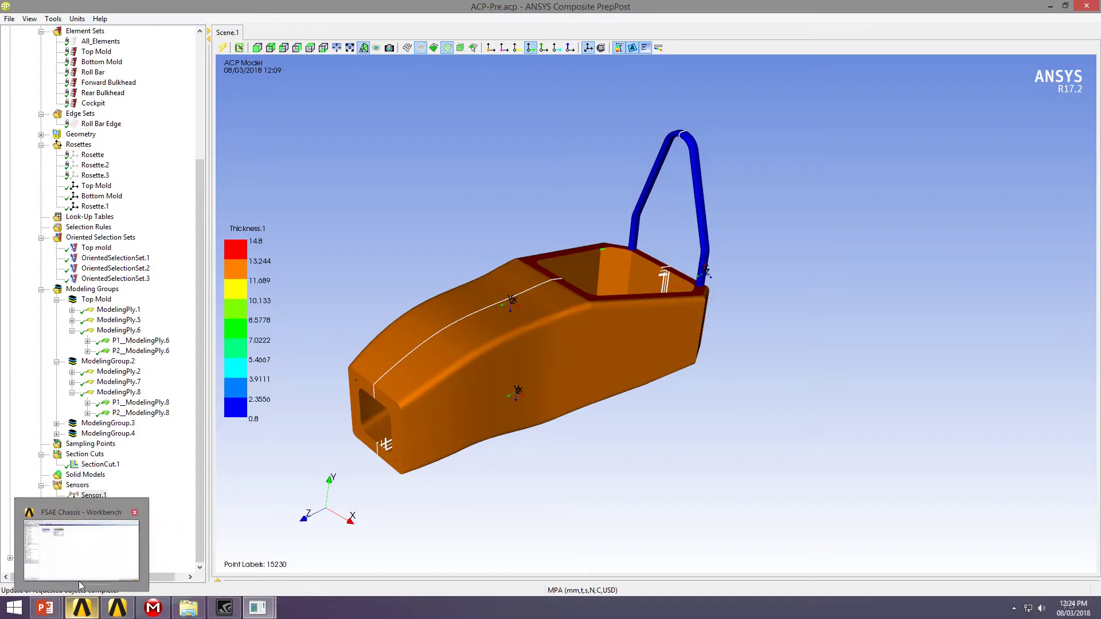
pyautogui.click(85, 558)
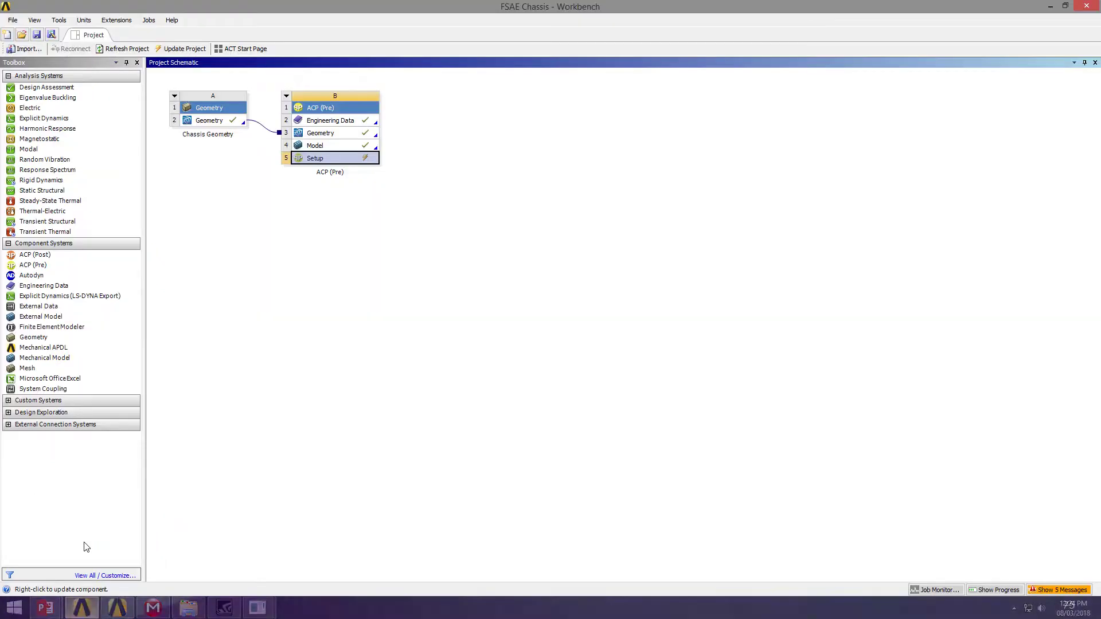
pyautogui.rightClick(353, 159)
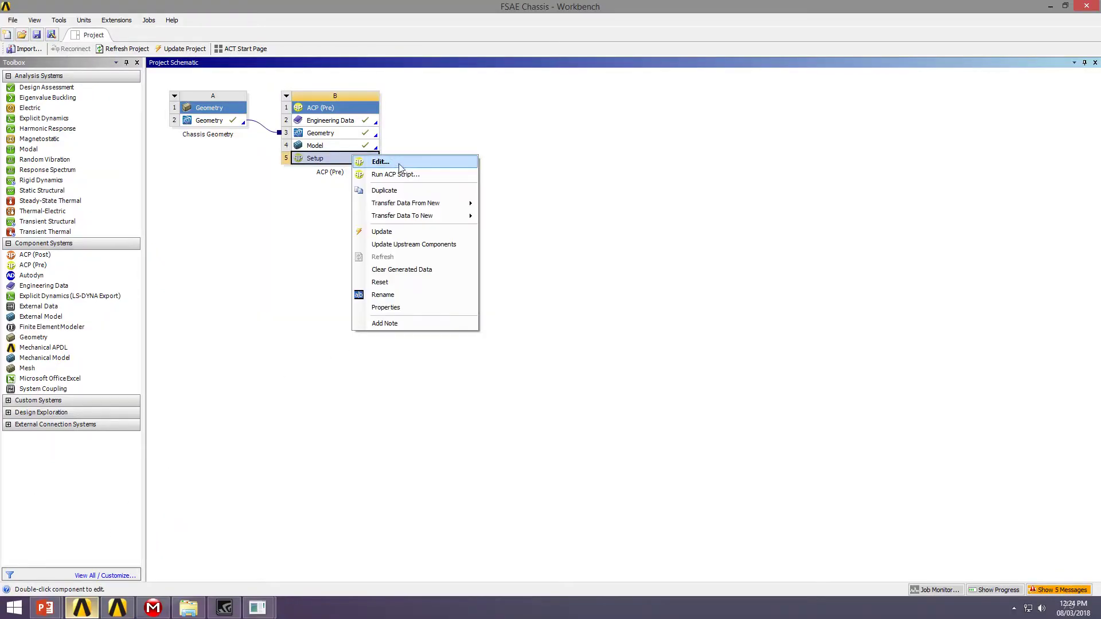
pyautogui.click(387, 232)
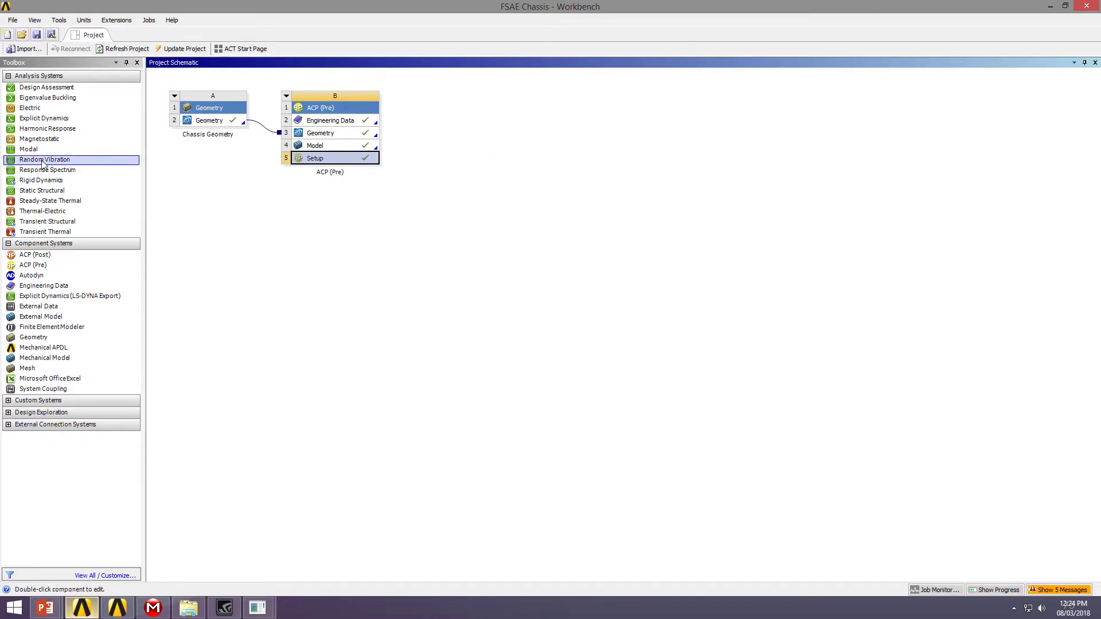
# Add a Static Structural system and transfer the ACP setup's shell composite data into its model
pyautogui.moveTo(50, 192); pyautogui.dragTo(501, 143)
pyautogui.click(615, 159)
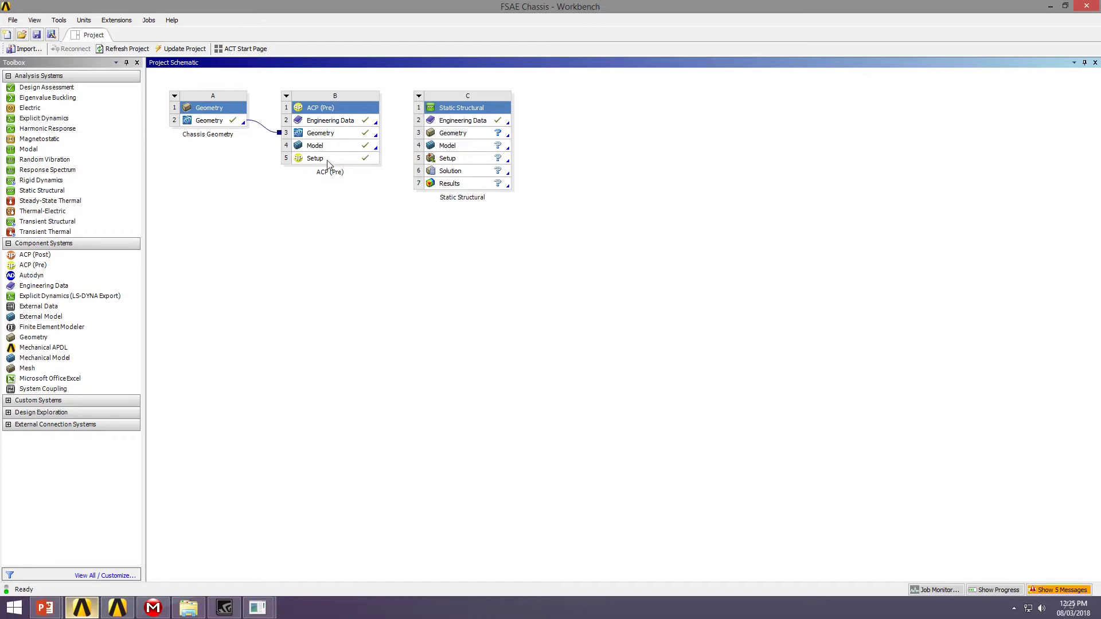
pyautogui.moveTo(331, 165); pyautogui.dragTo(469, 151)
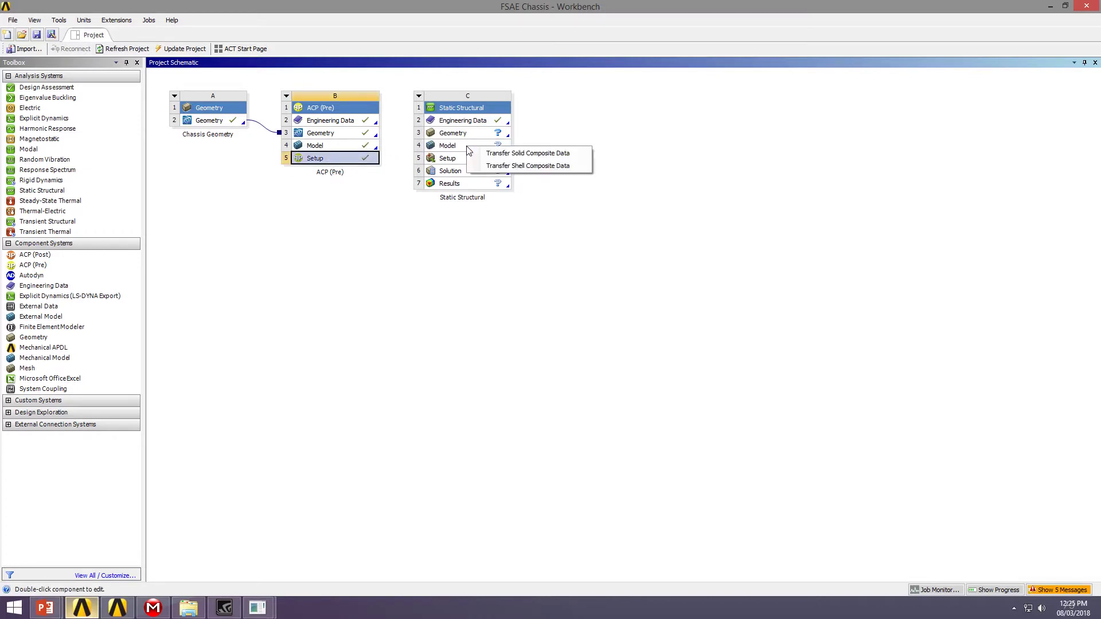
pyautogui.click(565, 166)
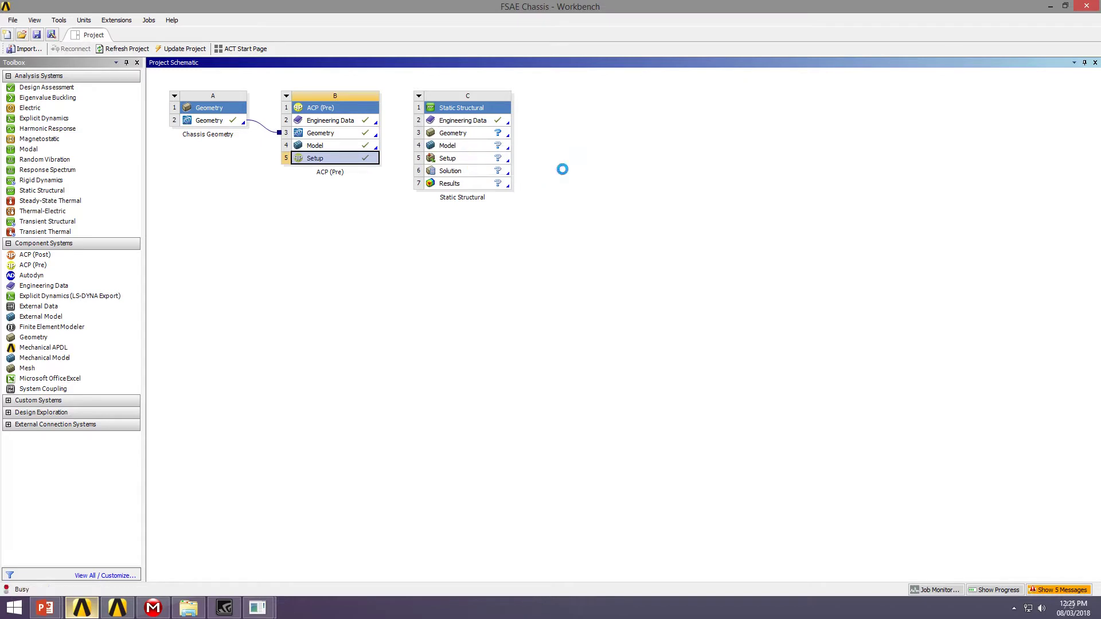
pyautogui.click(525, 188)
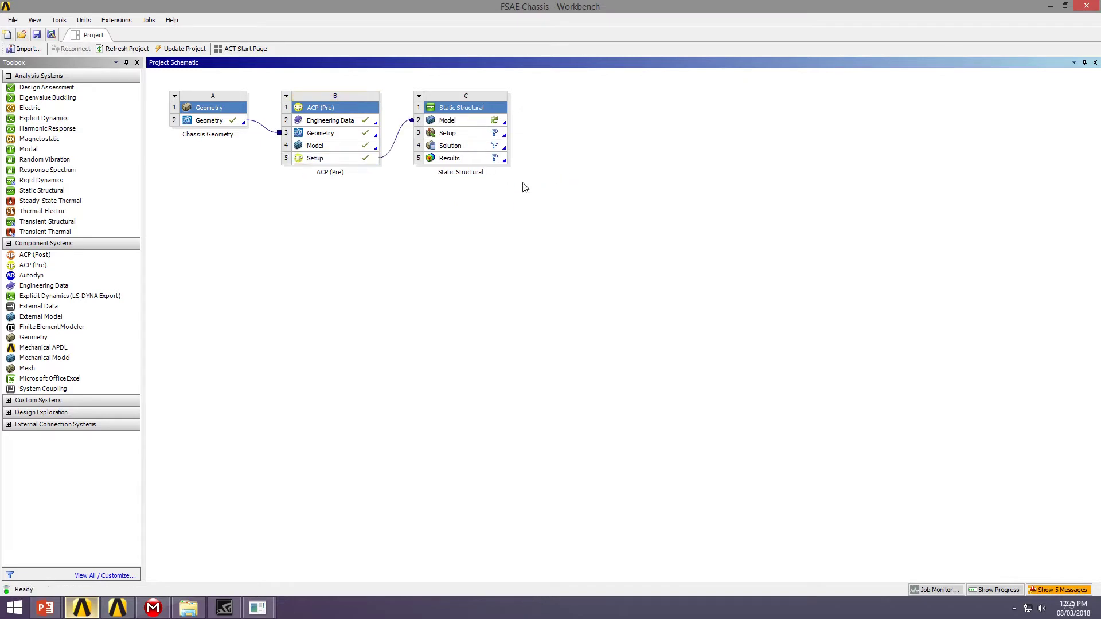
# Open the Static Structural model in Mechanical and show the imported plies on the chassis
pyautogui.doubleClick(485, 120)
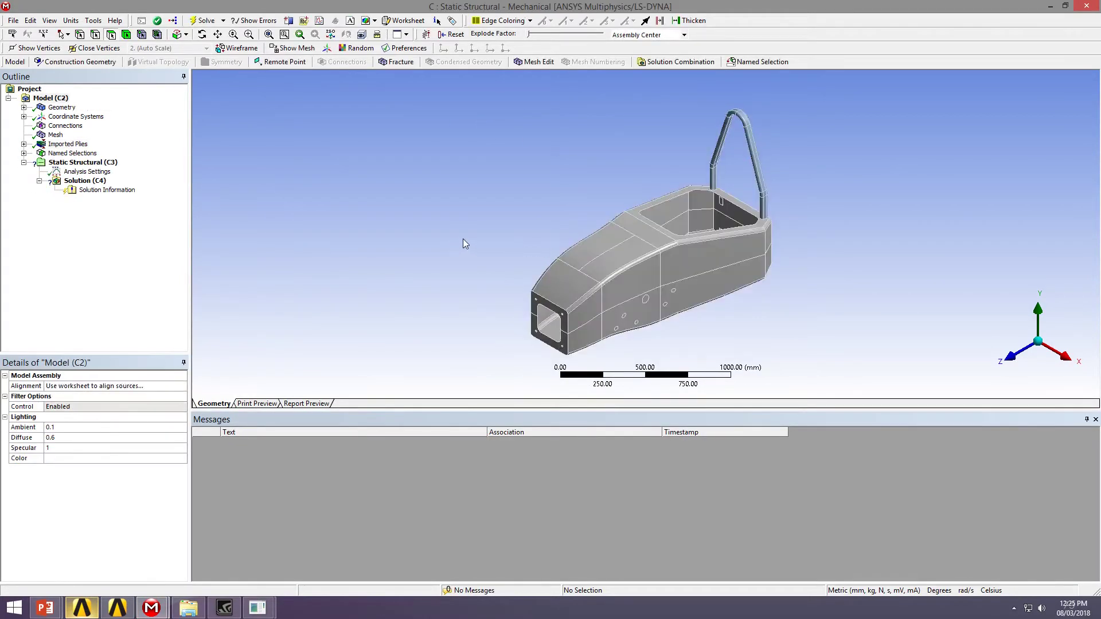
pyautogui.moveTo(674, 264); pyautogui.dragTo(536, 240, button='middle')
pyautogui.click(56, 144)
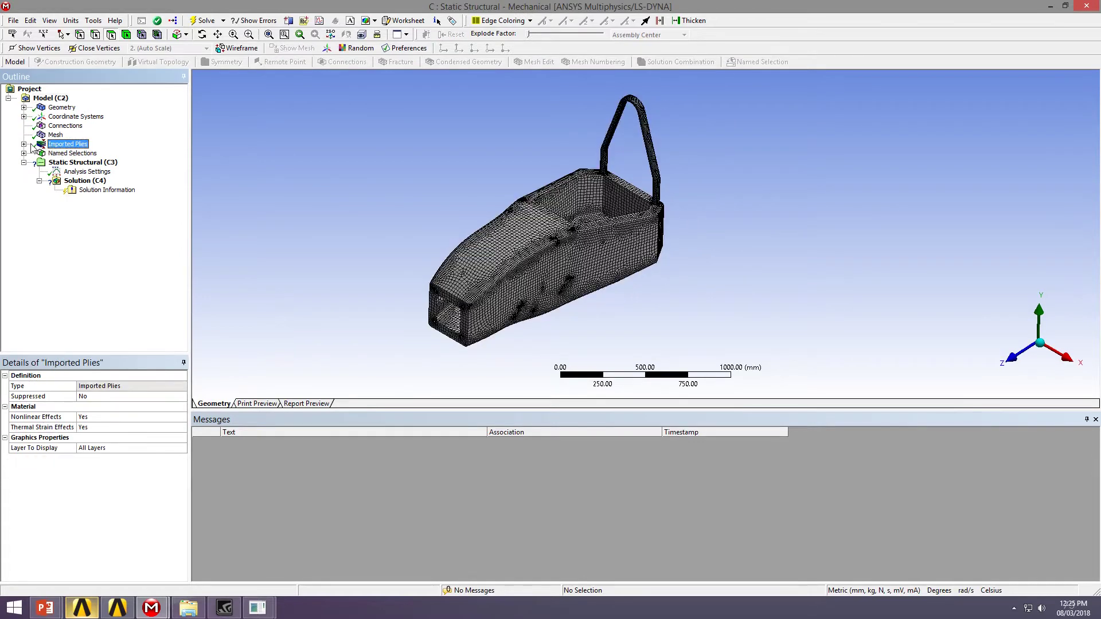
# Expand Imported Plies through the modeling groups down to the P1 layers of ModelingPly.6
pyautogui.click(24, 145)
pyautogui.click(39, 153)
pyautogui.click(55, 162)
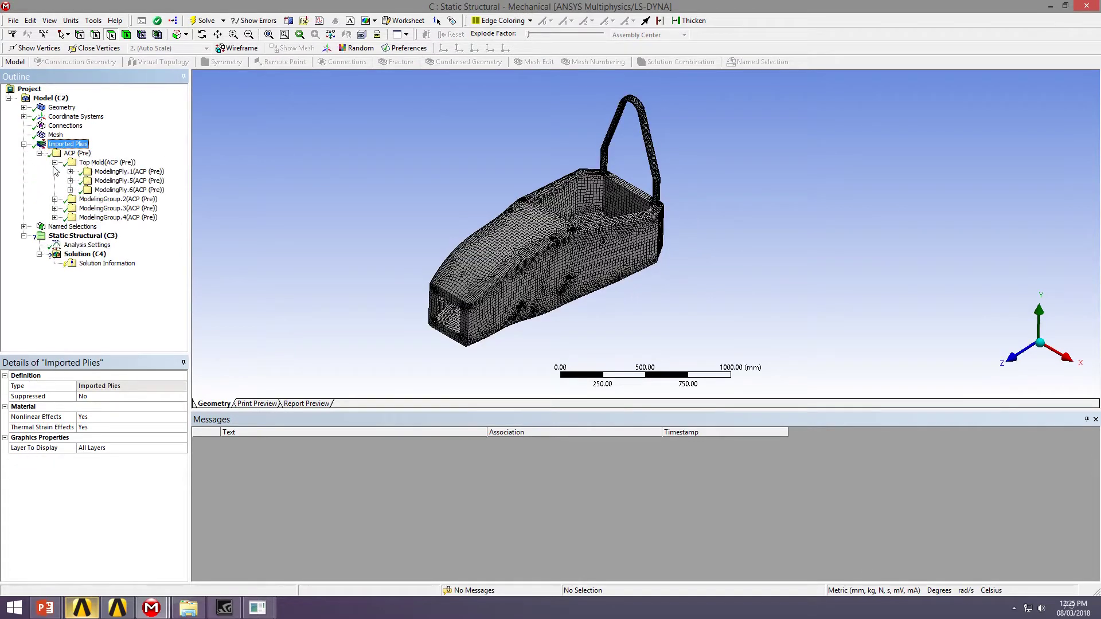
pyautogui.click(54, 199)
pyautogui.click(54, 236)
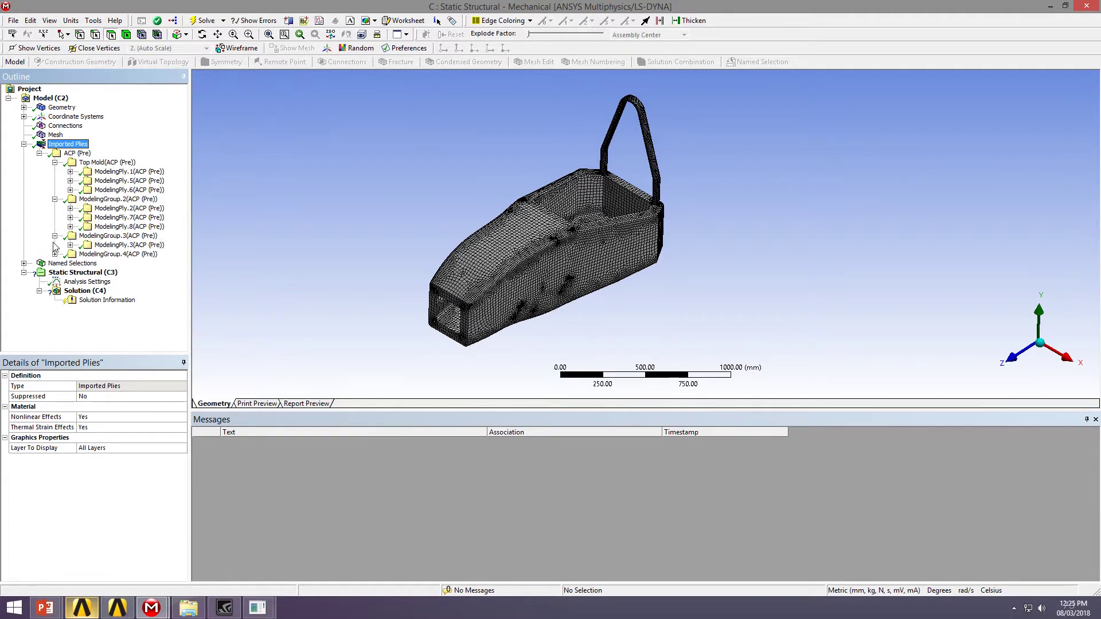
pyautogui.click(55, 254)
pyautogui.click(70, 190)
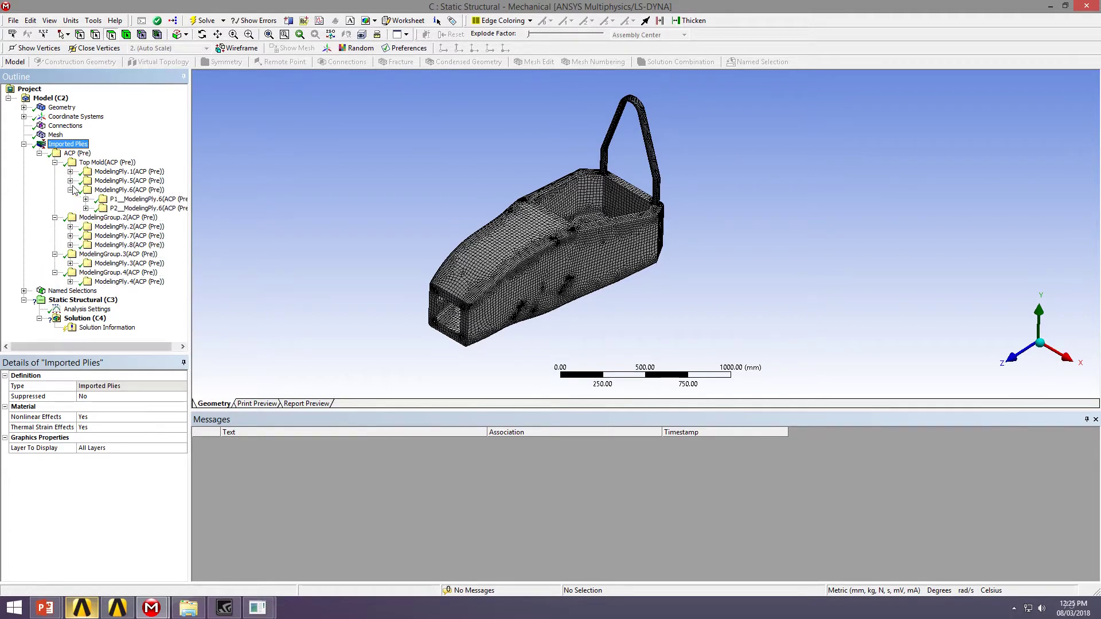
pyautogui.click(86, 199)
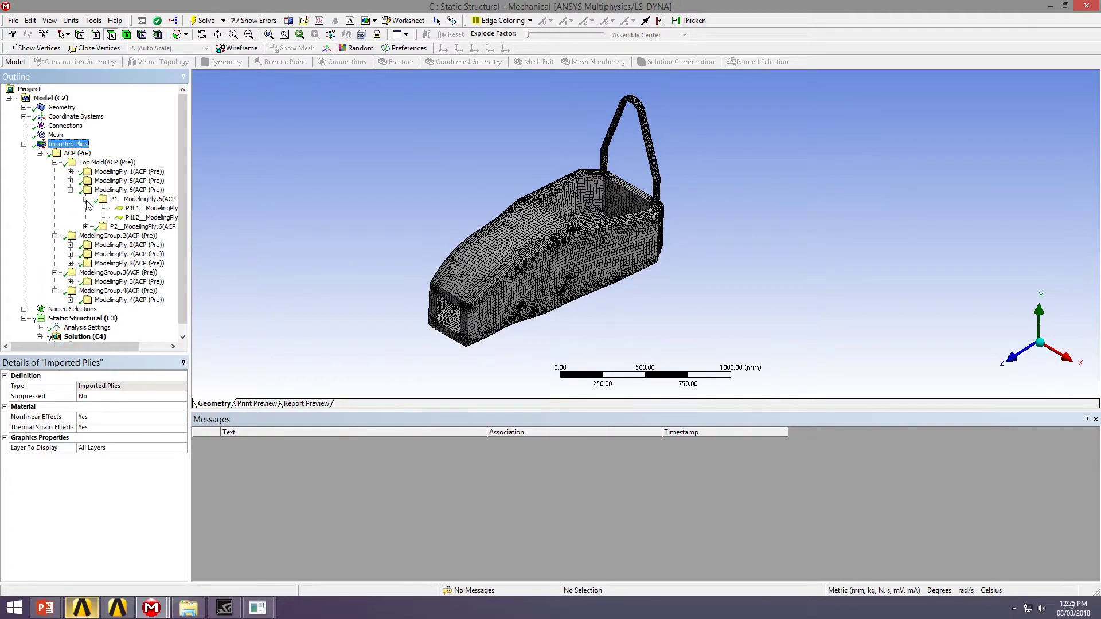
pyautogui.moveTo(189, 209); pyautogui.dragTo(223, 208)
# Show the P1L1__ModelingPly.6 layer zoomed in and display its ply fiber directions
pyautogui.click(185, 209)
pyautogui.moveTo(520, 325)
pyautogui.mouseDown(button='middle')
pyautogui.moveTo(561, 265)
pyautogui.moveTo(565, 314)
pyautogui.moveTo(533, 335)
pyautogui.mouseUp(button='middle')
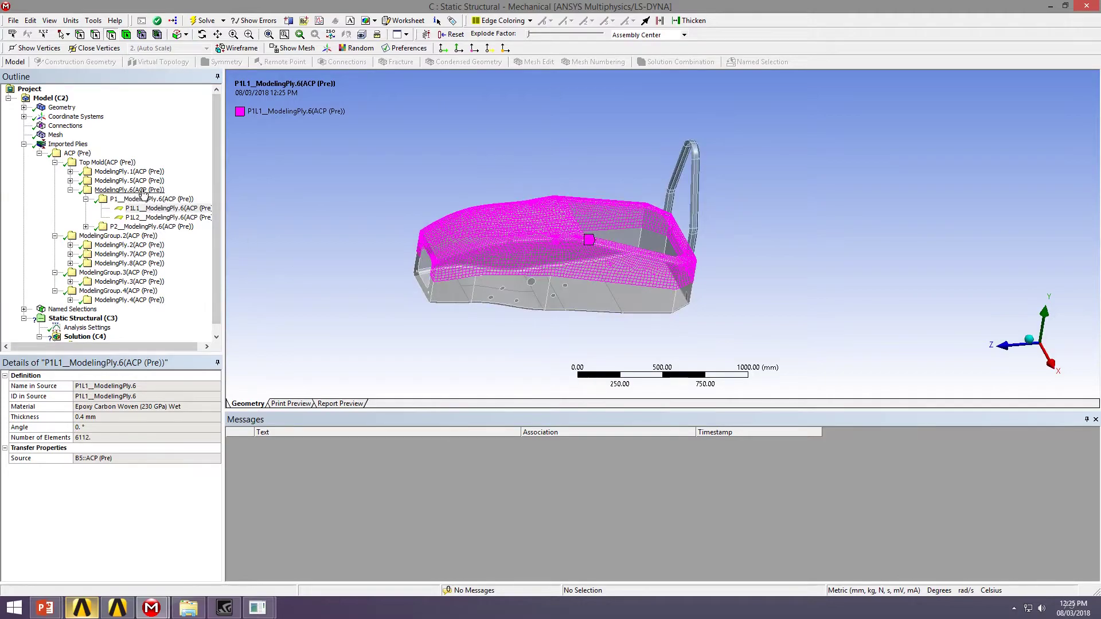
pyautogui.scroll(5, 510, 195)
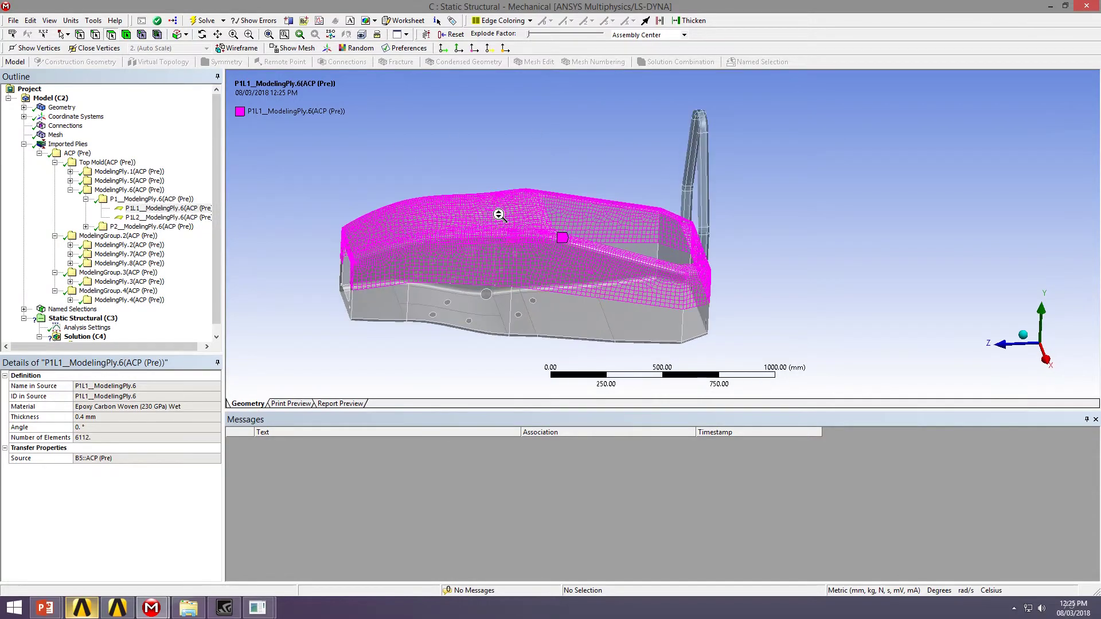
pyautogui.scroll(4, 652, 232)
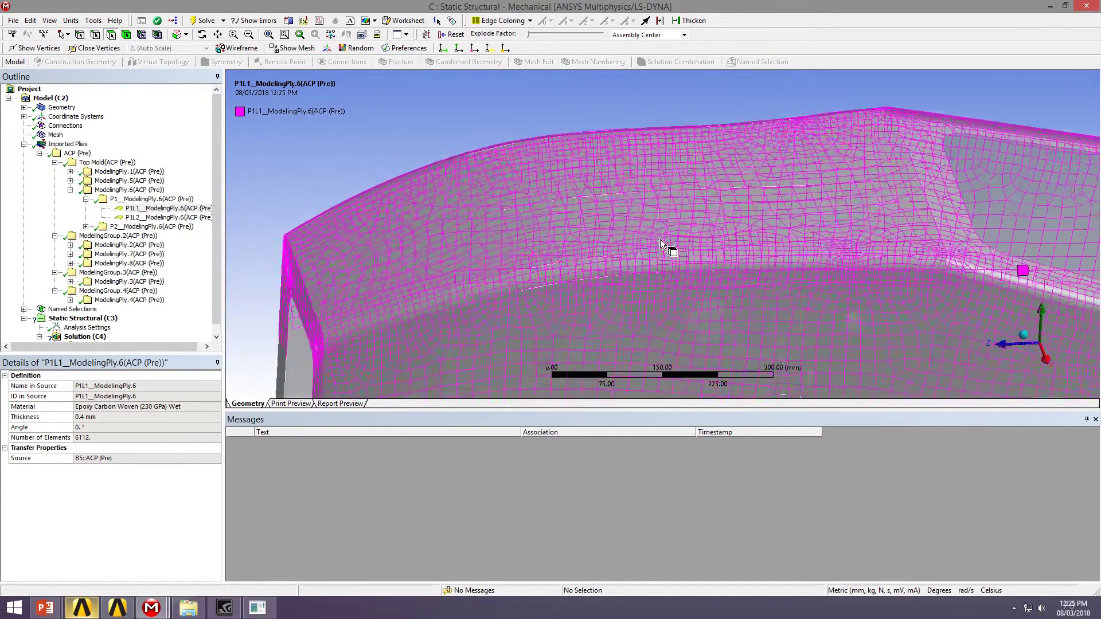
pyautogui.keyDown('ctrl'); pyautogui.moveTo(621, 213); pyautogui.dragTo(606, 139, button='middle'); pyautogui.keyUp('ctrl')
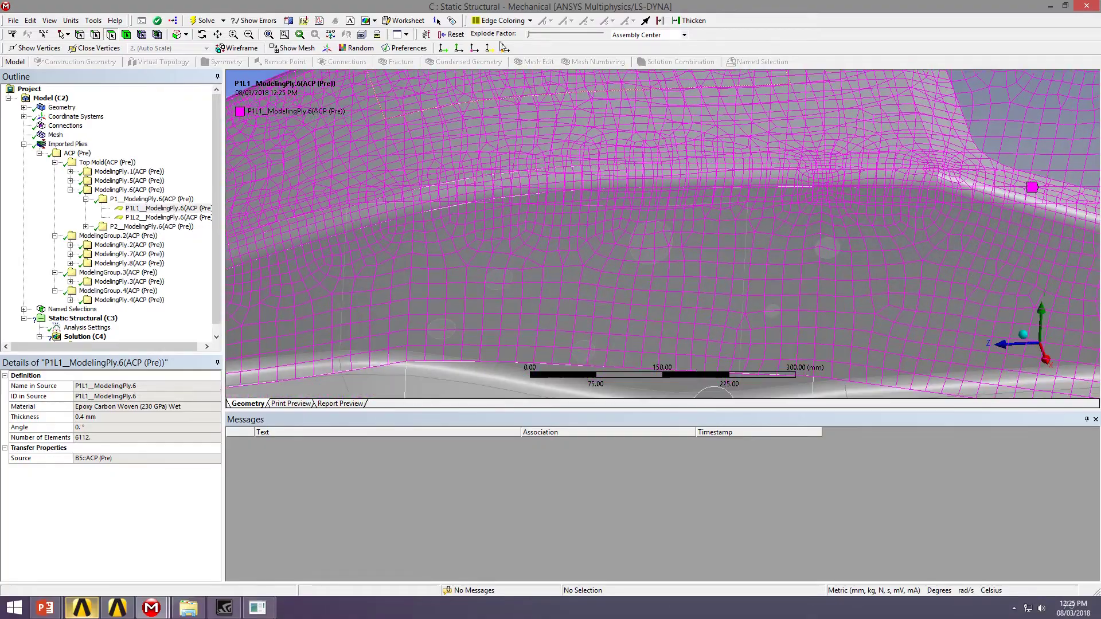
pyautogui.click(442, 50)
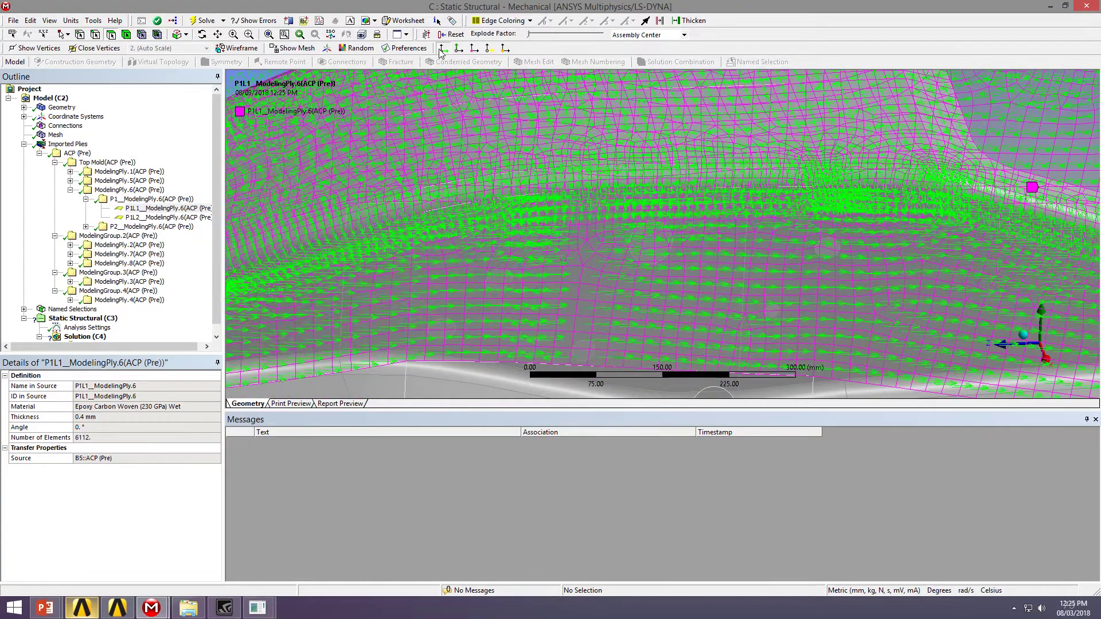
pyautogui.moveTo(536, 103); pyautogui.dragTo(629, 270, button='middle')
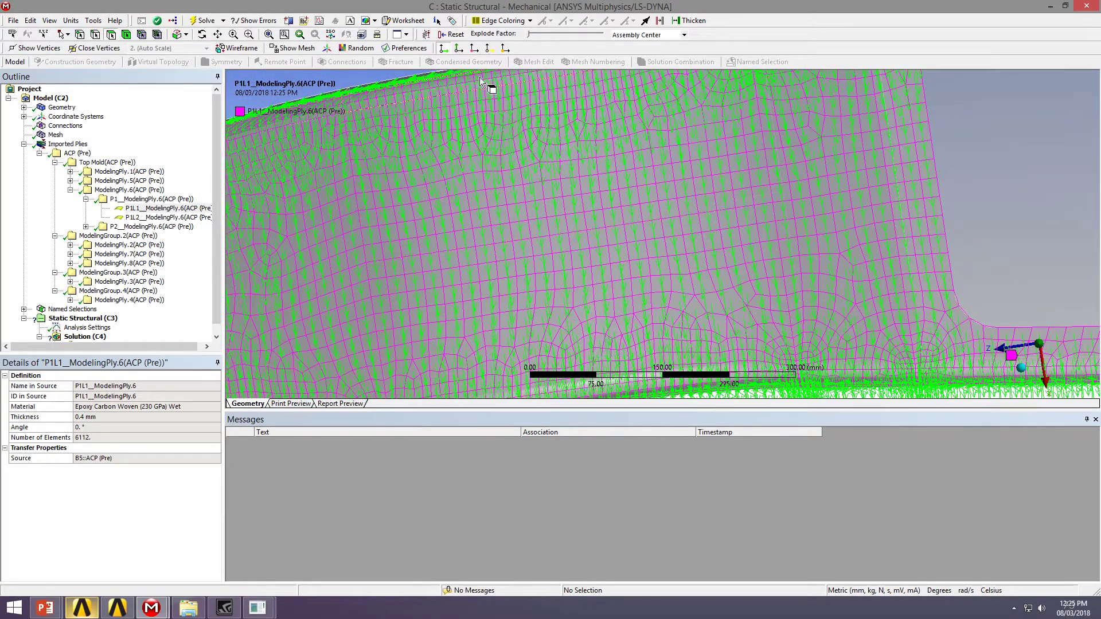
# Switch to ply normal directions and inspect the curved edges and open front end
pyautogui.click(474, 50)
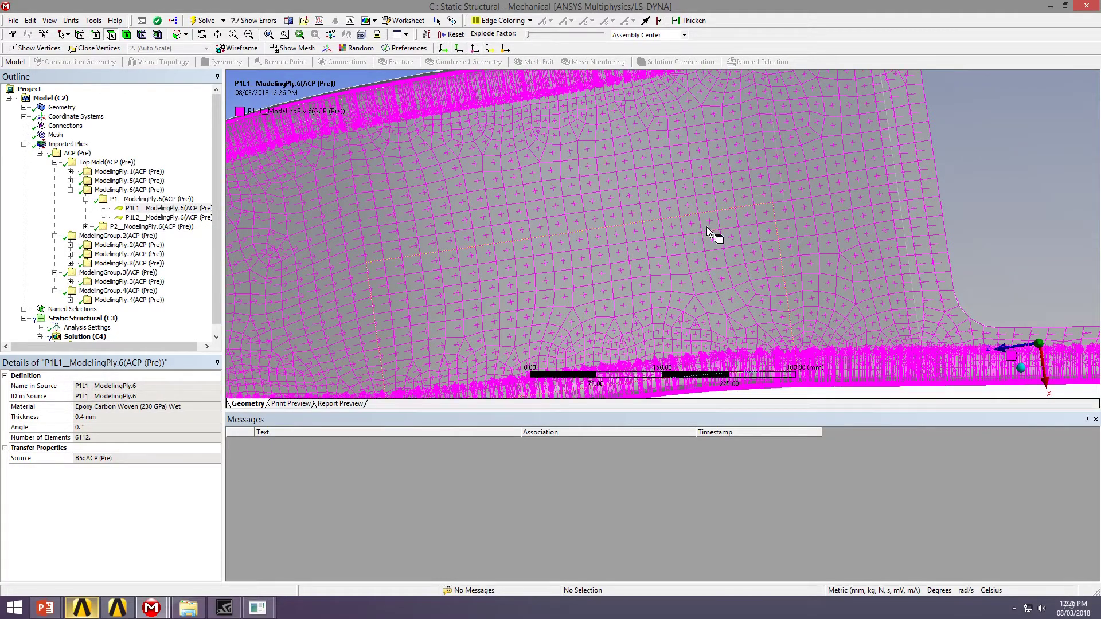
pyautogui.moveTo(732, 238); pyautogui.dragTo(572, 226, button='middle')
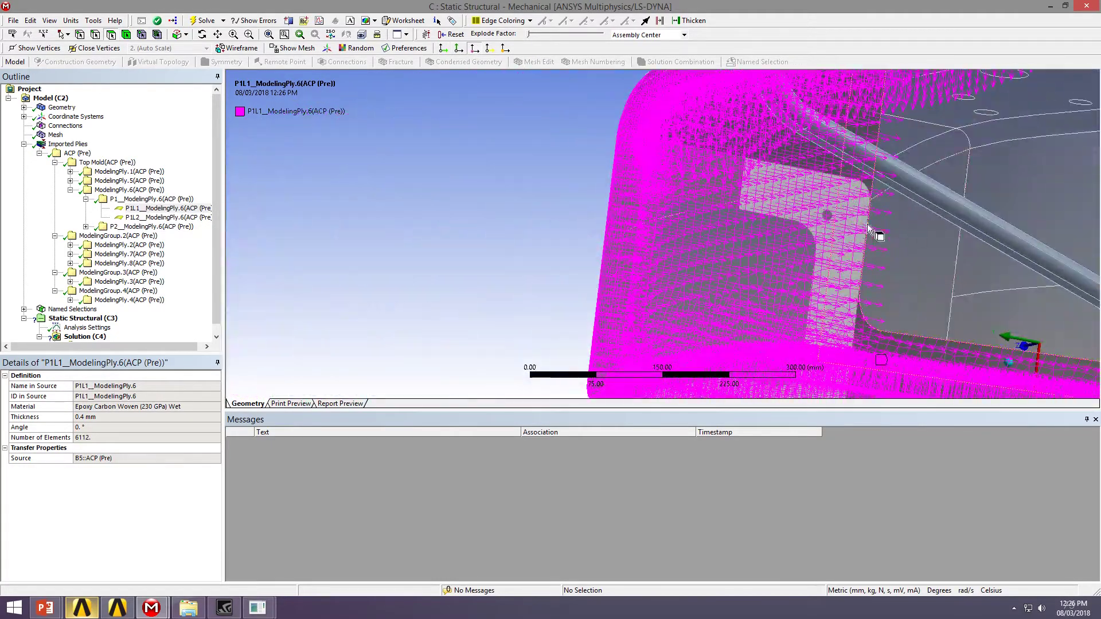
pyautogui.moveTo(886, 228); pyautogui.dragTo(718, 209, button='middle')
pyautogui.scroll(-5, 718, 209)
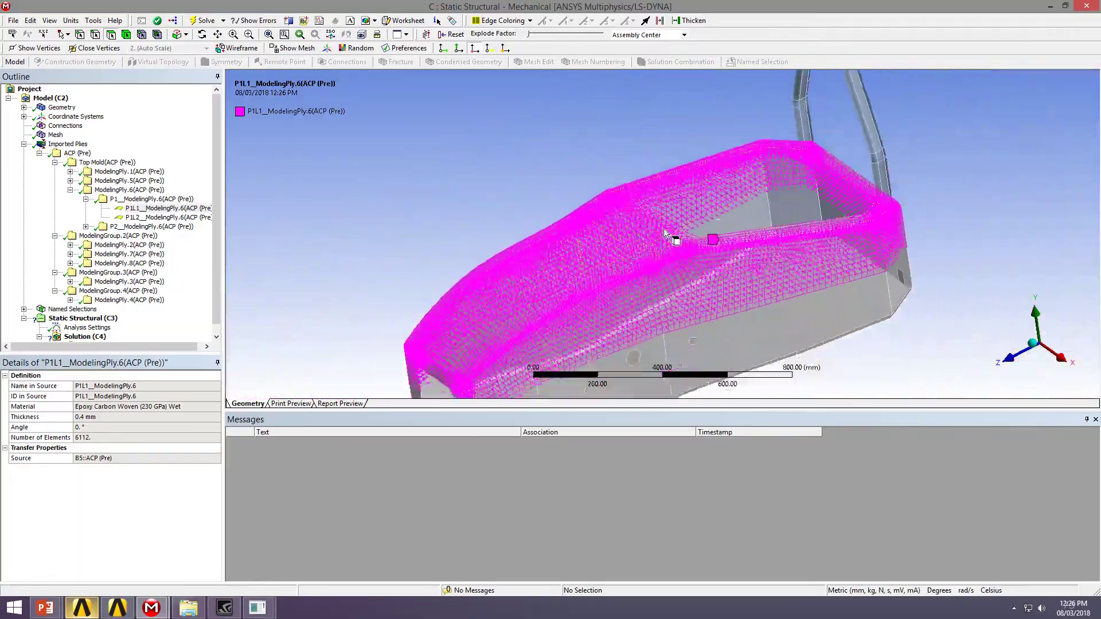
pyautogui.moveTo(527, 298); pyautogui.dragTo(496, 149, button='middle')
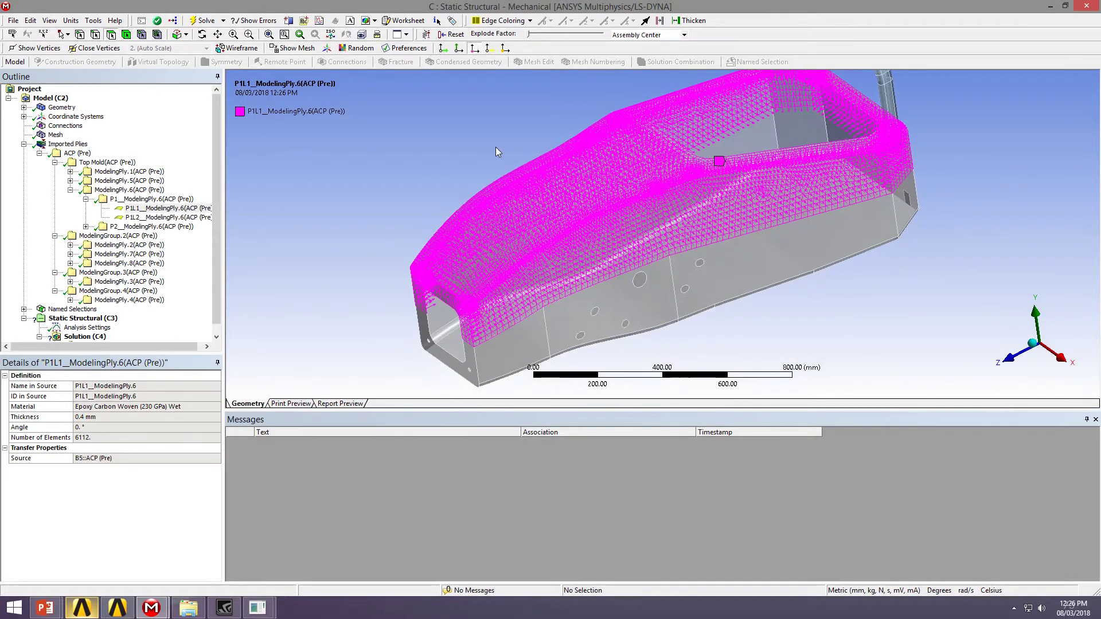
pyautogui.click(70, 190)
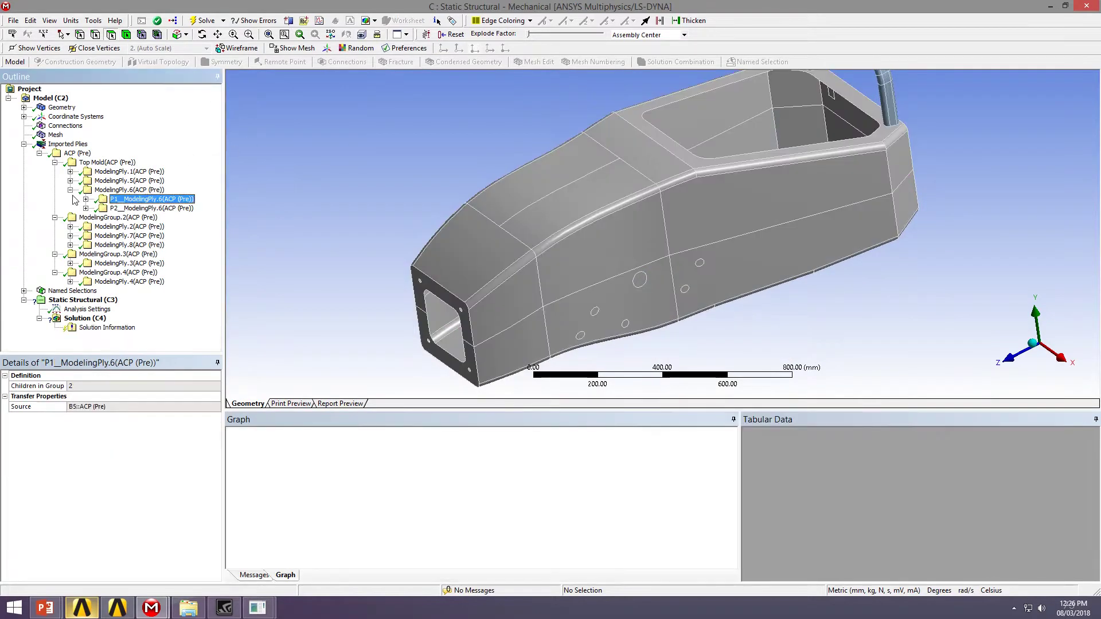
pyautogui.click(39, 153)
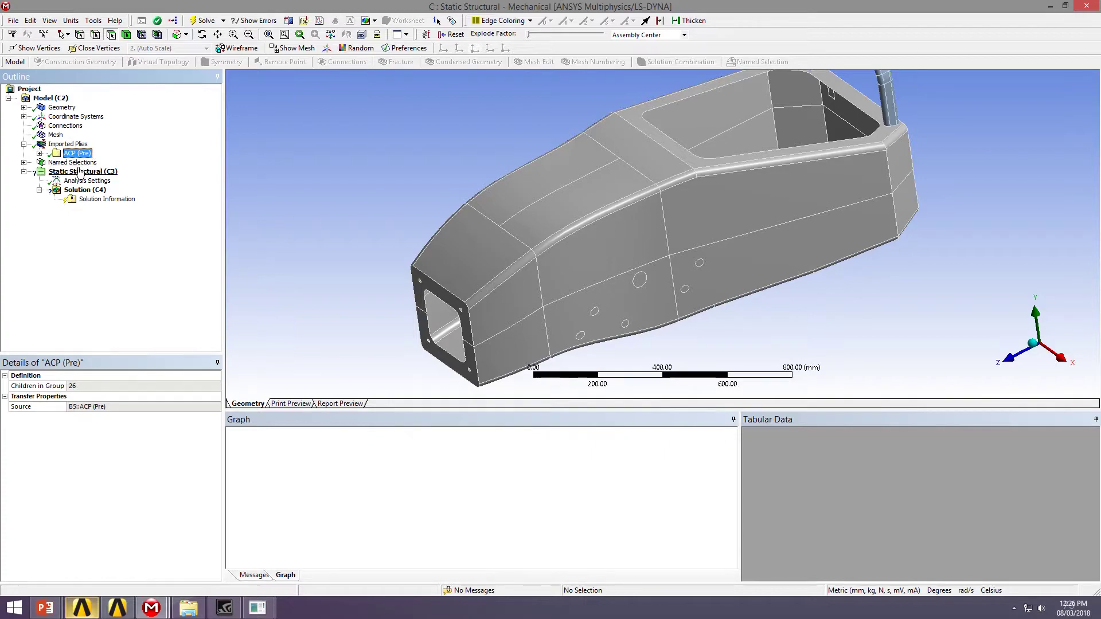
pyautogui.moveTo(574, 218); pyautogui.dragTo(553, 263, button='middle')
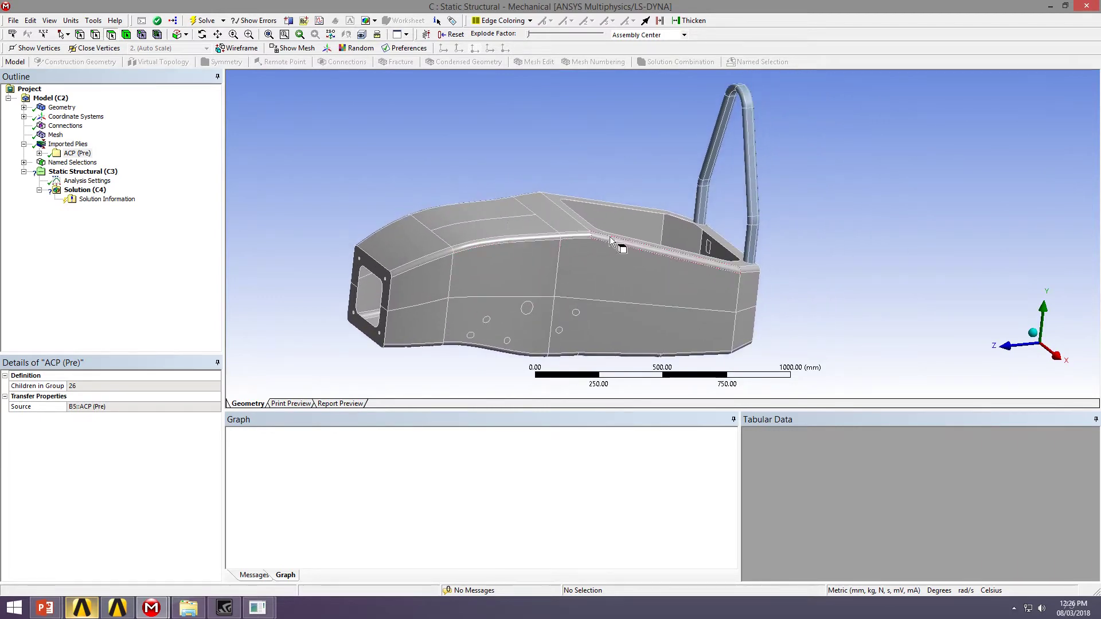
pyautogui.moveTo(824, 233); pyautogui.dragTo(710, 328, button='middle')
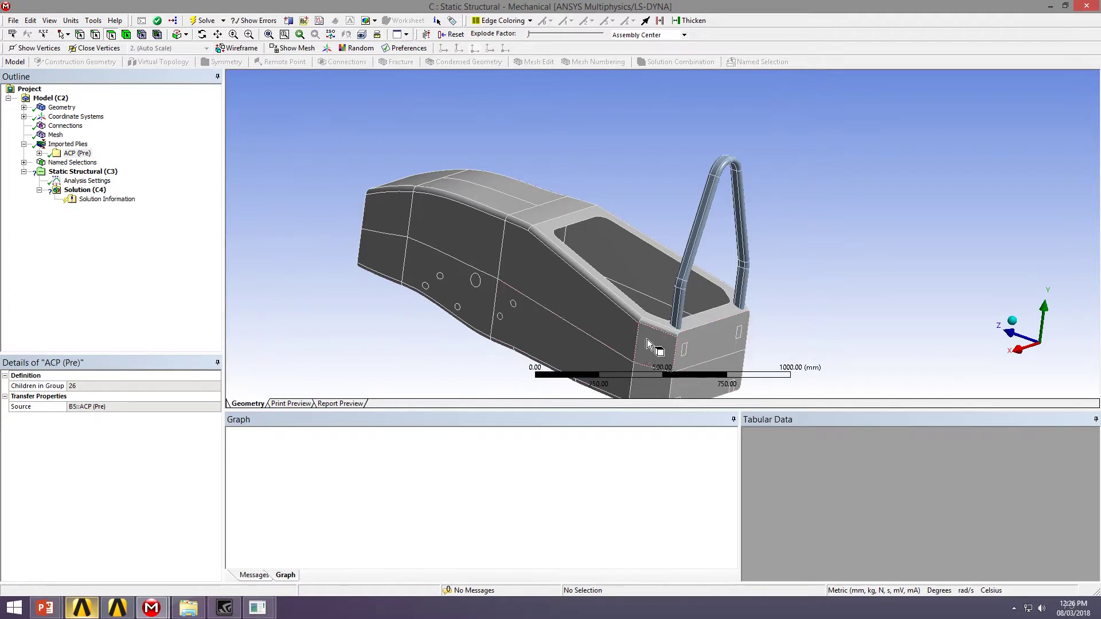
pyautogui.moveTo(712, 343); pyautogui.dragTo(542, 293, button='middle')
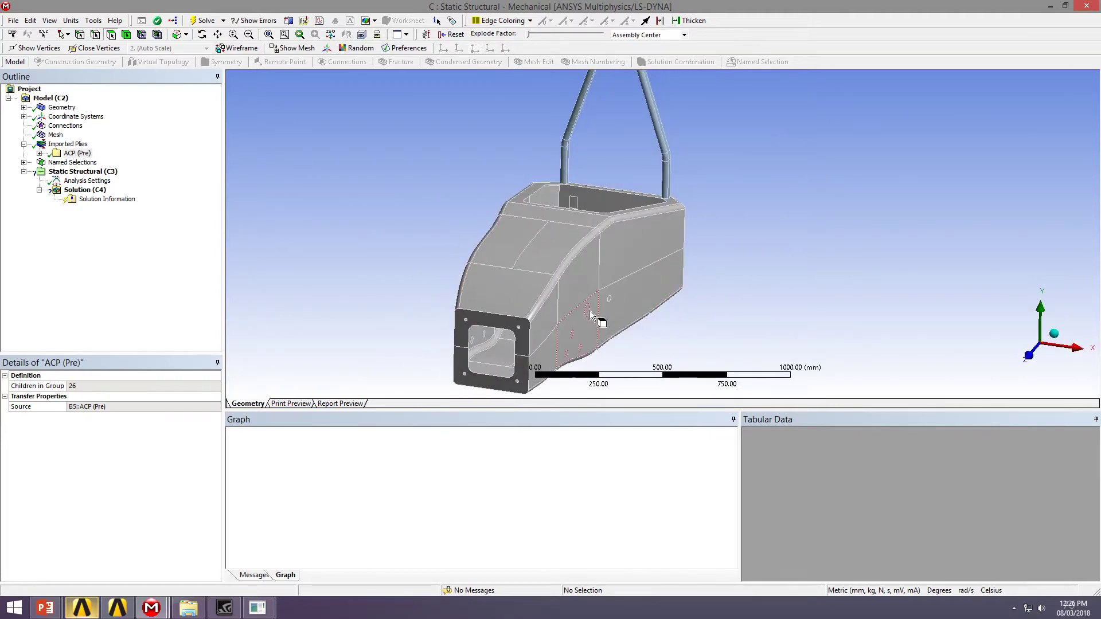
pyautogui.moveTo(588, 311); pyautogui.dragTo(231, 228, button='middle')
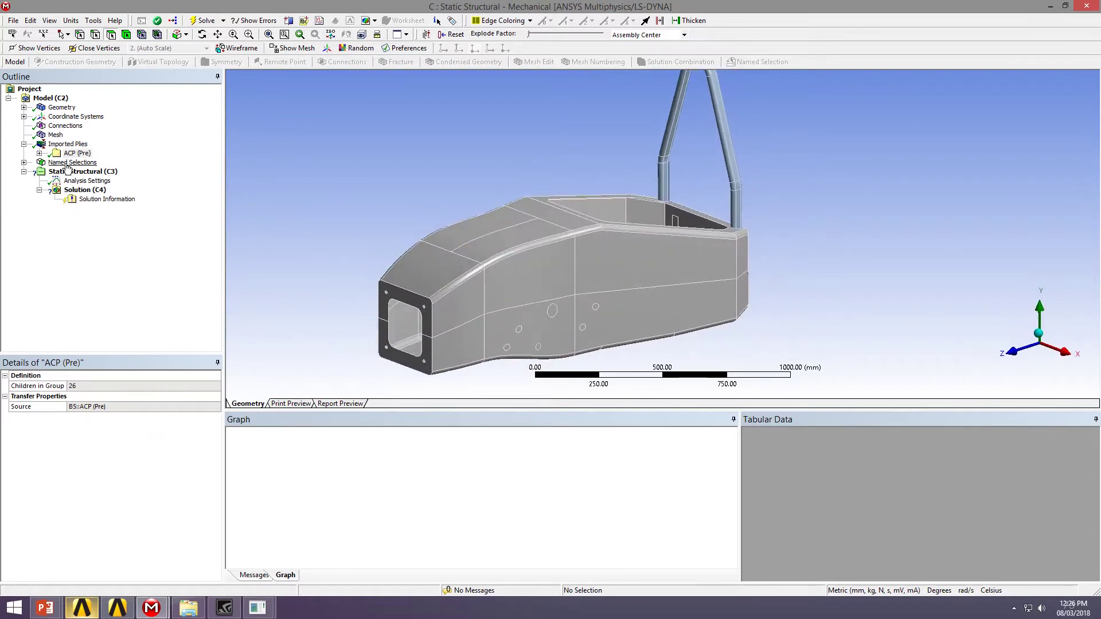
# Insert a Fixed Support on Static Structural and apply it to the four rear chassis faces
pyautogui.click(89, 173)
pyautogui.rightClick(71, 173)
pyautogui.moveTo(132, 179)
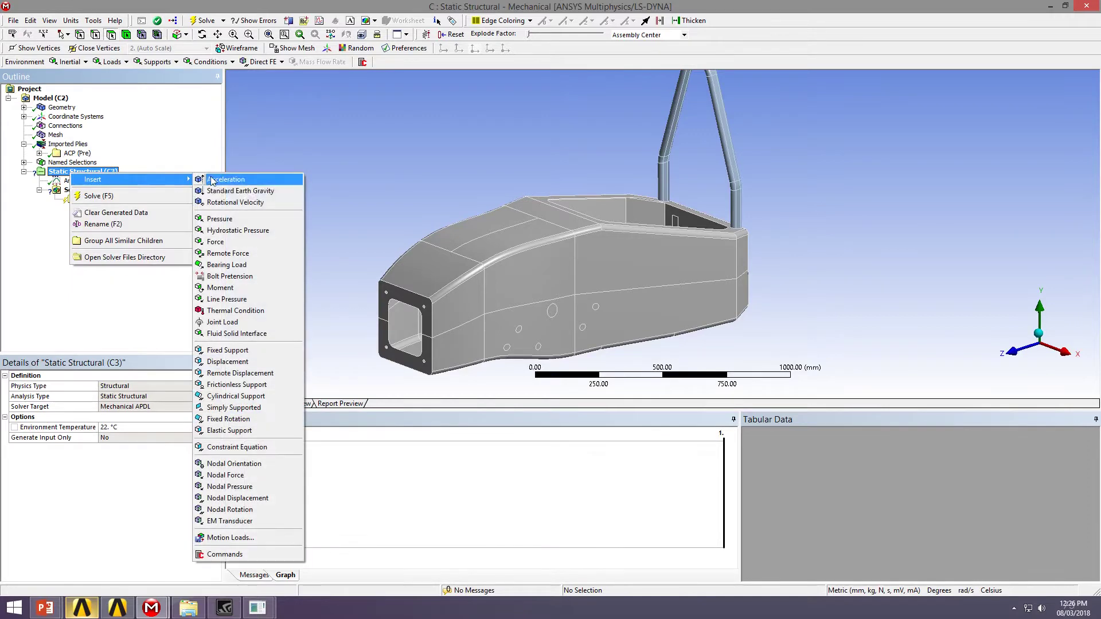
pyautogui.click(230, 350)
pyautogui.moveTo(700, 250); pyautogui.dragTo(543, 247, button='middle')
pyautogui.click(619, 307)
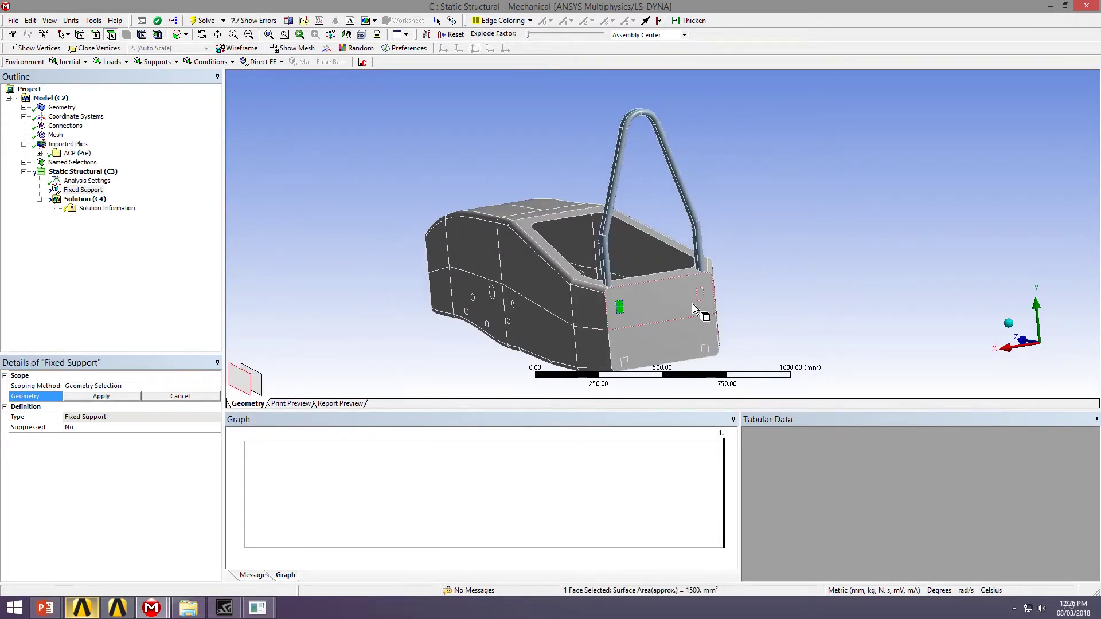
pyautogui.keyDown('ctrl'); pyautogui.click(699, 295); pyautogui.keyUp('ctrl')
pyautogui.keyDown('ctrl'); pyautogui.click(705, 350); pyautogui.keyUp('ctrl')
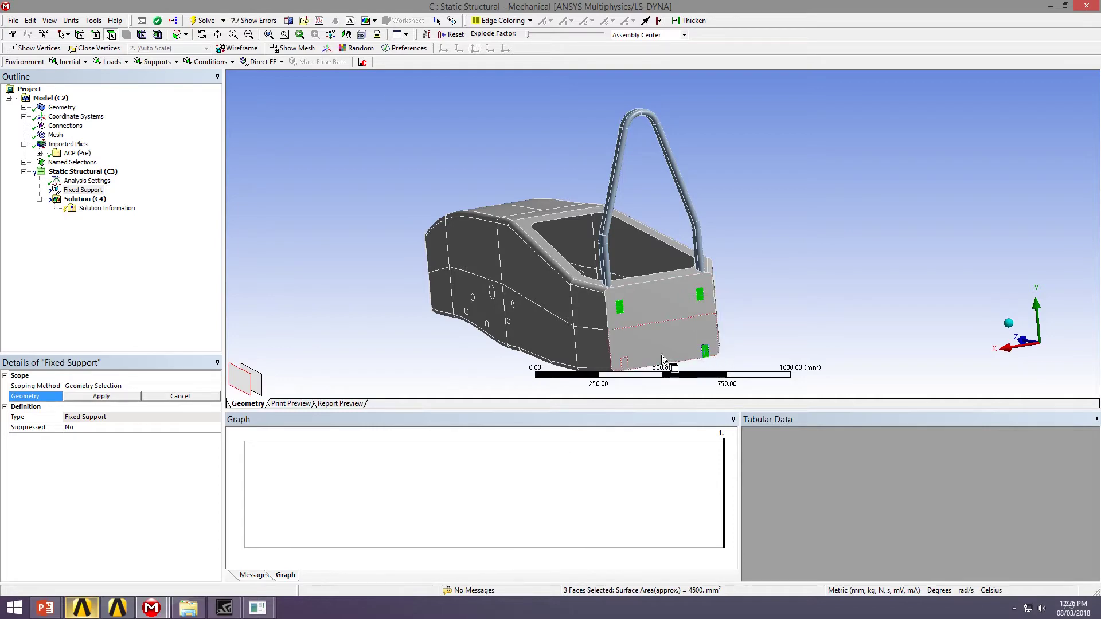
pyautogui.keyDown('ctrl'); pyautogui.click(623, 363); pyautogui.keyUp('ctrl')
pyautogui.click(94, 396)
pyautogui.moveTo(602, 258); pyautogui.dragTo(659, 184, button='middle')
pyautogui.rightClick(101, 172)
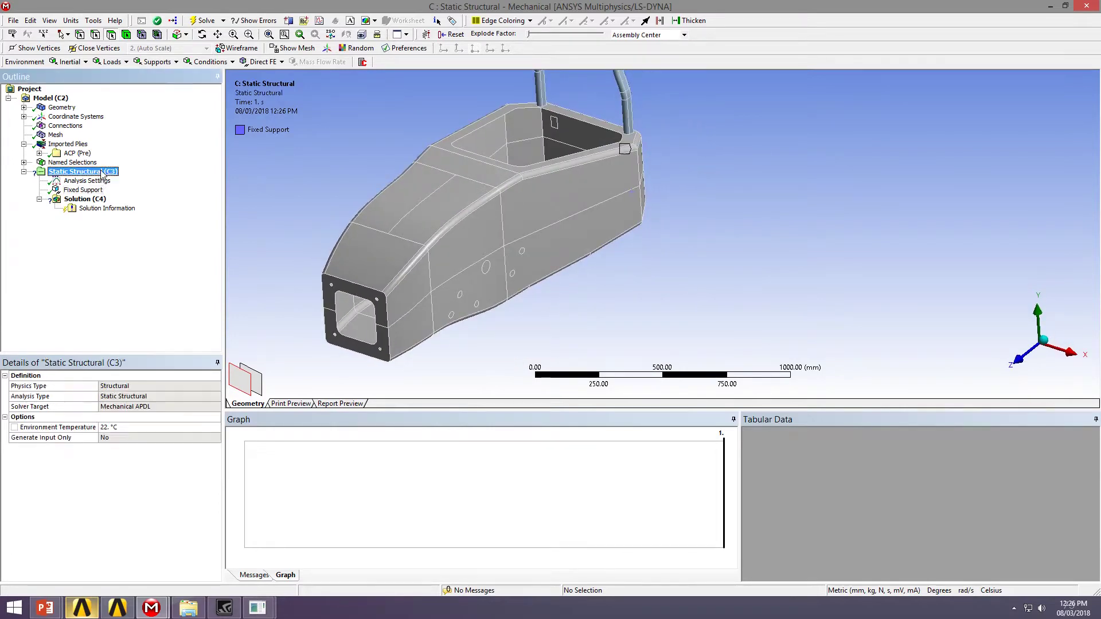
# Insert a Remote Displacement scoped to the six side hole faces
pyautogui.moveTo(143, 177)
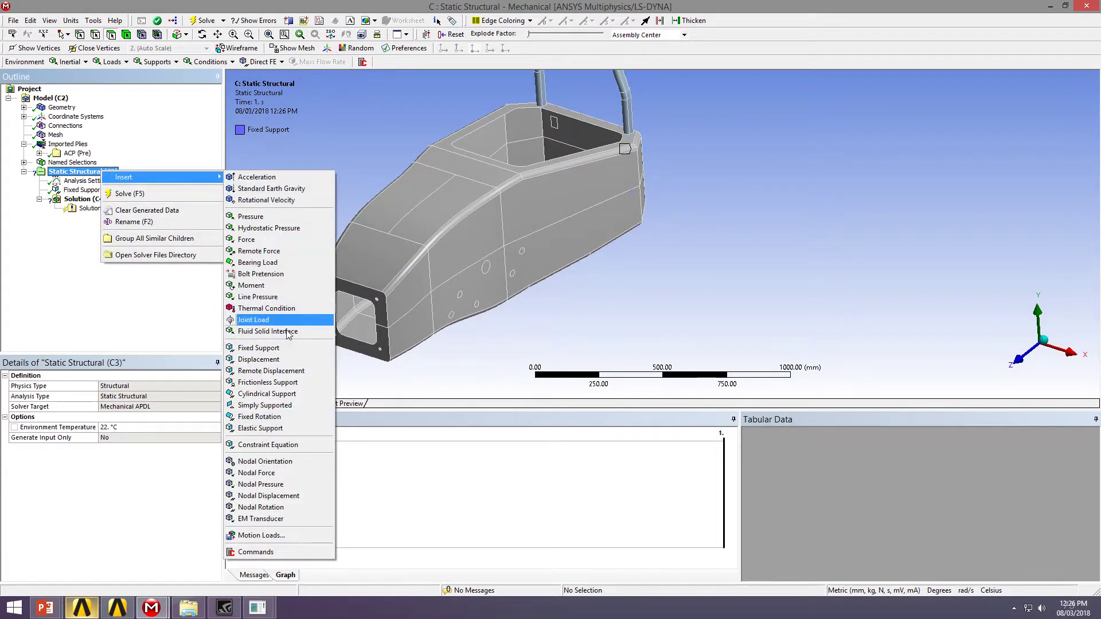
pyautogui.click(284, 369)
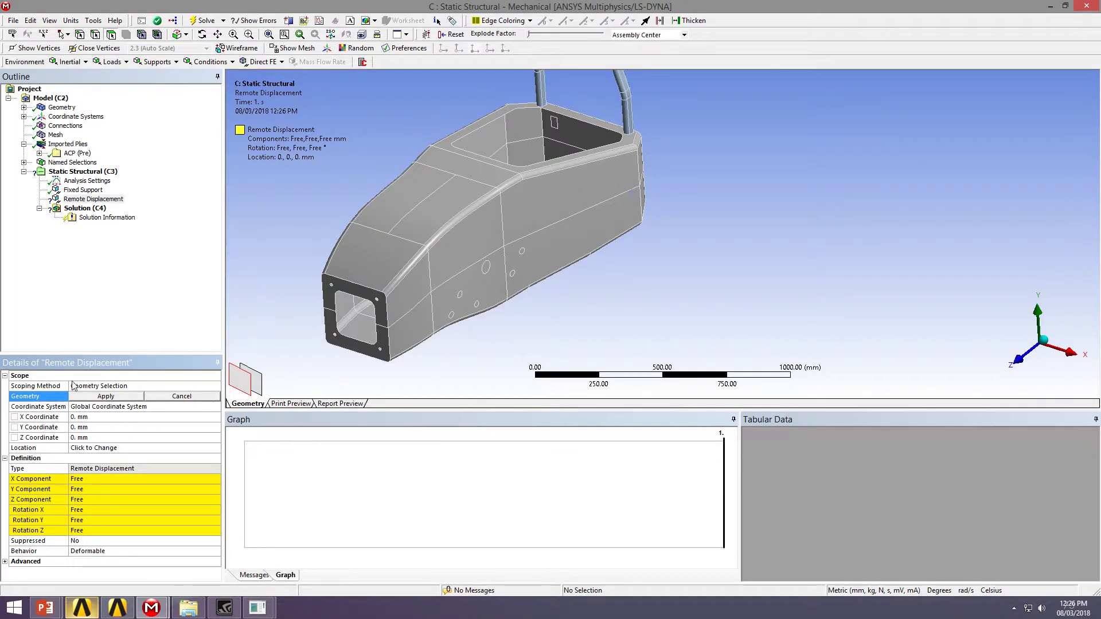
pyautogui.click(485, 267)
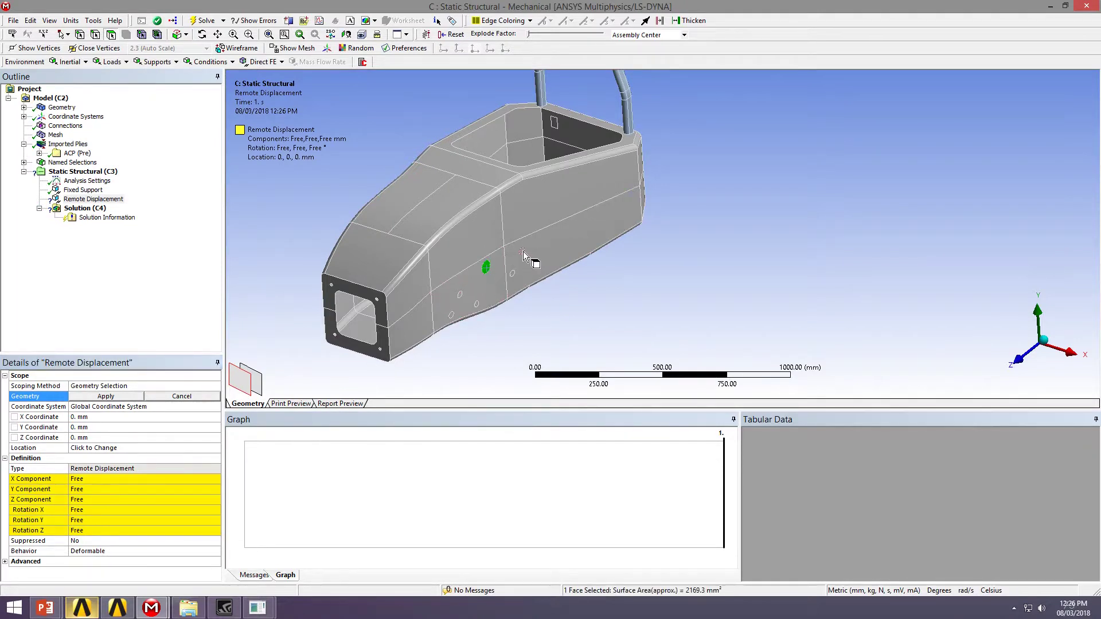
pyautogui.keyDown('ctrl'); pyautogui.click(521, 251); pyautogui.keyUp('ctrl')
pyautogui.keyDown('ctrl'); pyautogui.click(512, 274); pyautogui.keyUp('ctrl')
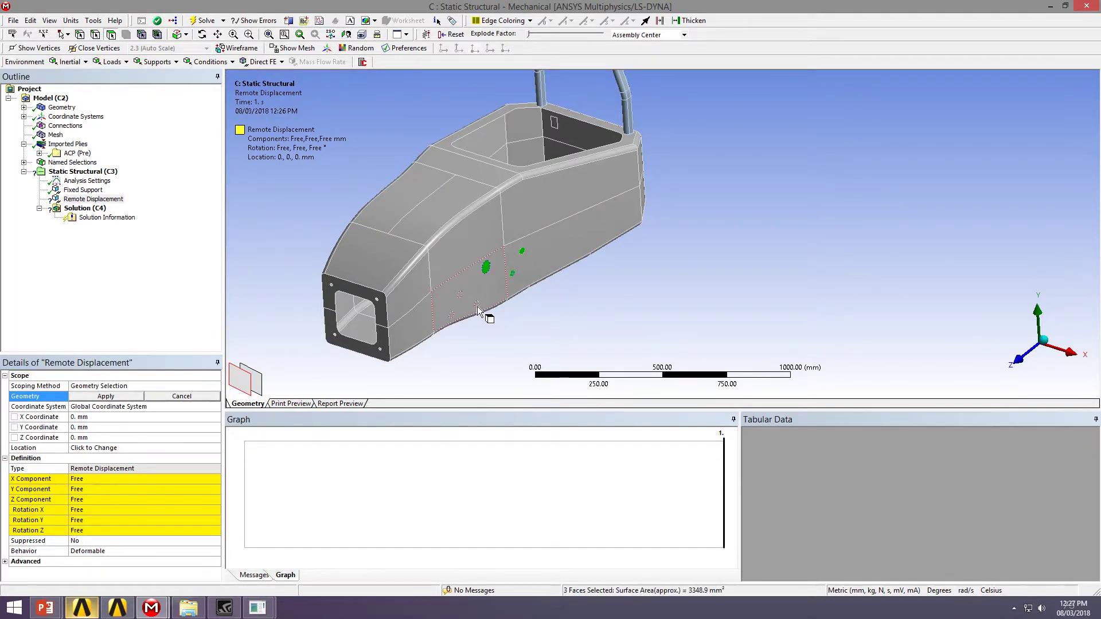
pyautogui.keyDown('ctrl'); pyautogui.click(477, 304); pyautogui.keyUp('ctrl')
pyautogui.keyDown('ctrl'); pyautogui.click(460, 294); pyautogui.keyUp('ctrl')
pyautogui.click(135, 396)
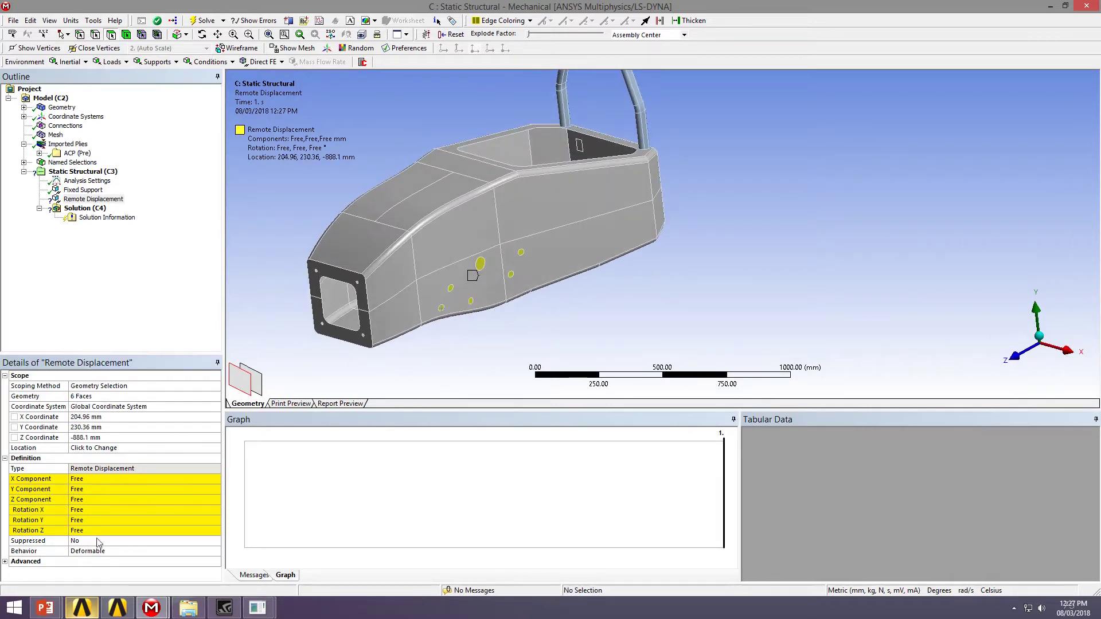
# Set the remote displacement's Y Component to 40 mm
pyautogui.click(99, 497)
pyautogui.write('40')
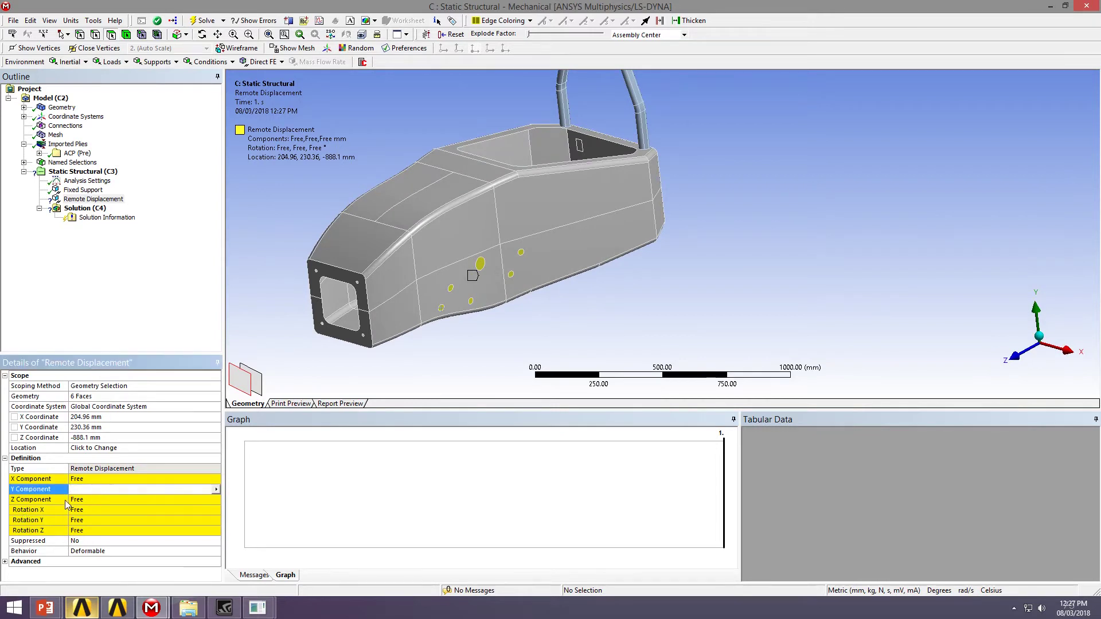
pyautogui.press('Return')
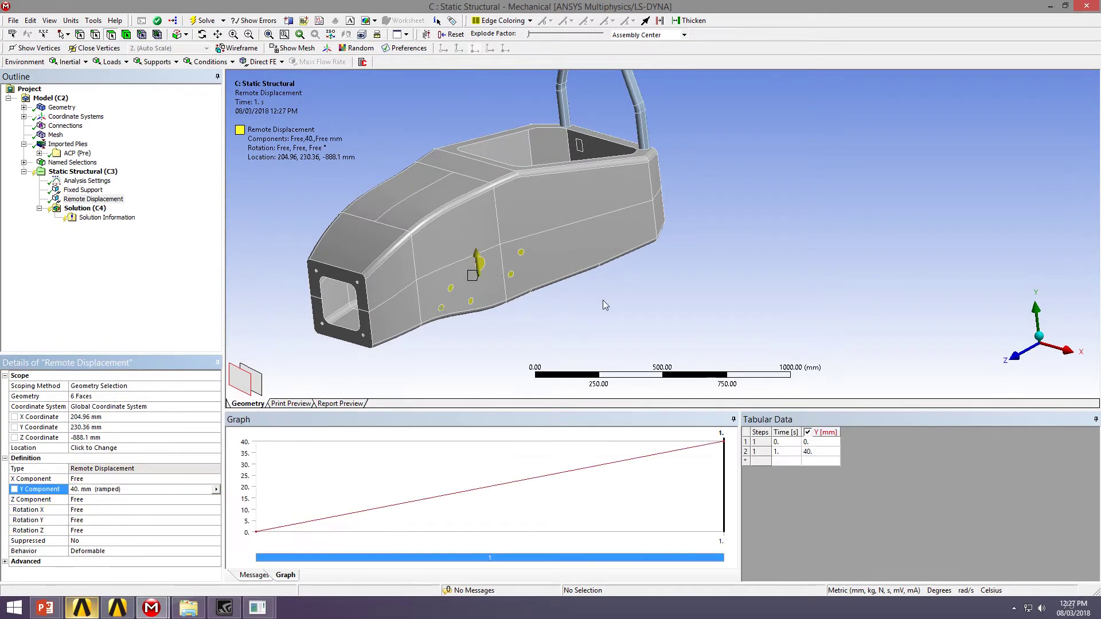
pyautogui.moveTo(604, 307); pyautogui.dragTo(486, 279, button='middle')
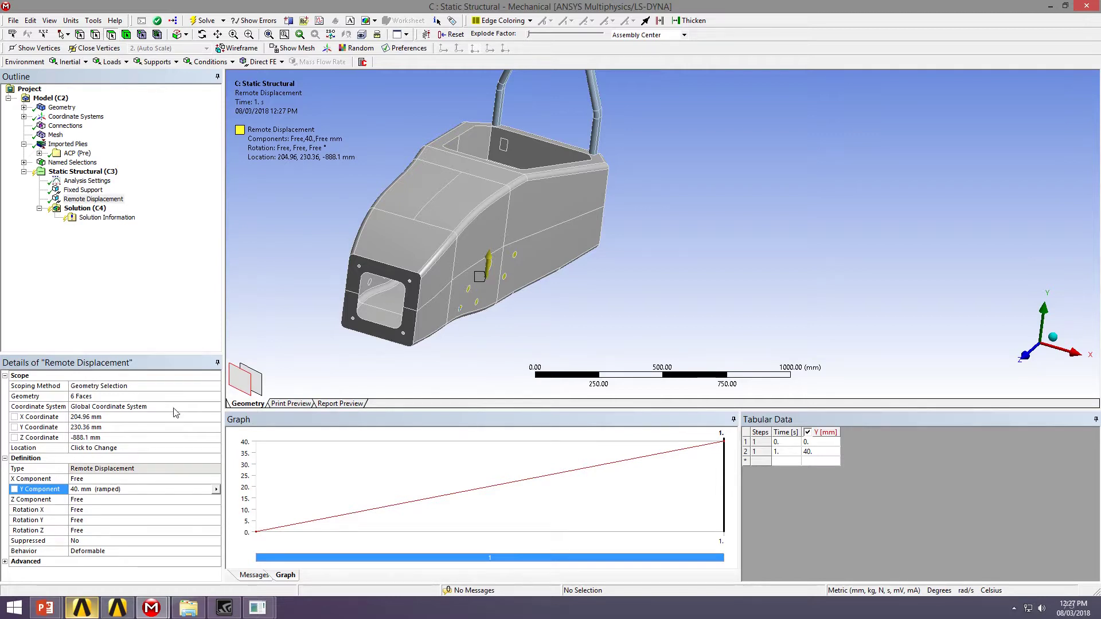
pyautogui.click(24, 116)
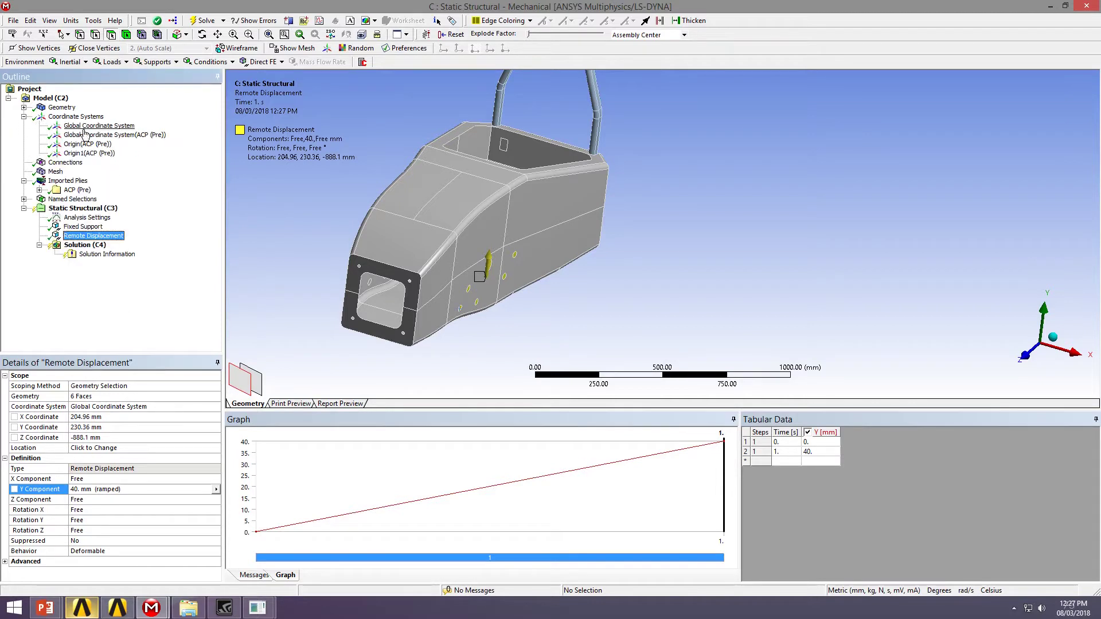
pyautogui.click(87, 144)
pyautogui.keyDown('ctrl'); pyautogui.click(93, 154); pyautogui.keyUp('ctrl')
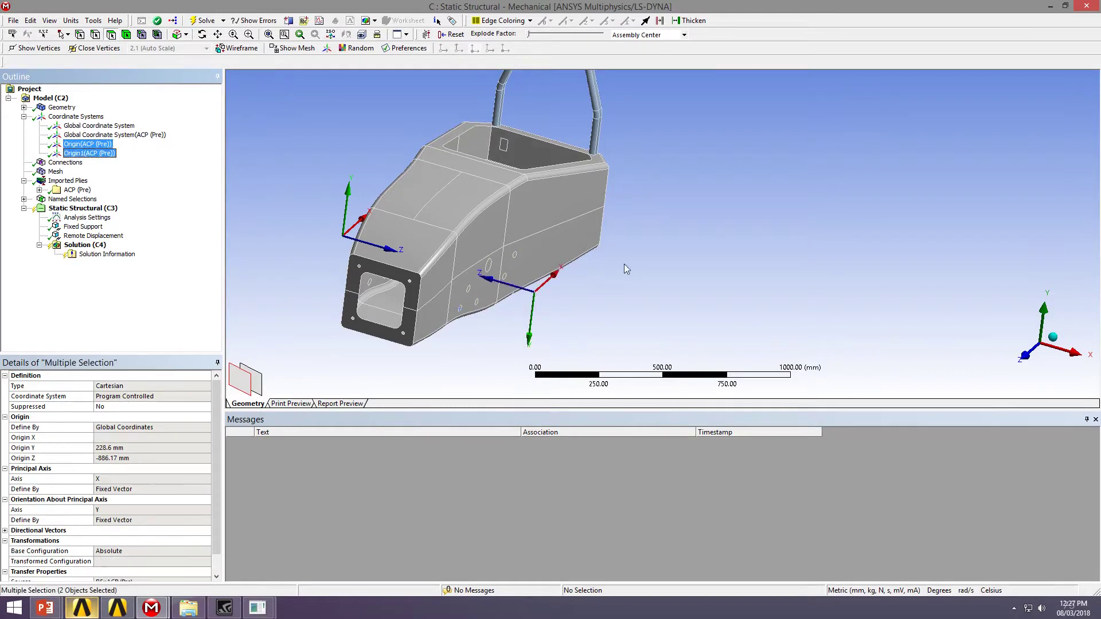
pyautogui.moveTo(621, 260)
pyautogui.mouseDown(button='middle')
pyautogui.moveTo(688, 241)
pyautogui.moveTo(583, 263)
pyautogui.moveTo(683, 255)
pyautogui.moveTo(636, 271)
pyautogui.mouseUp(button='middle')
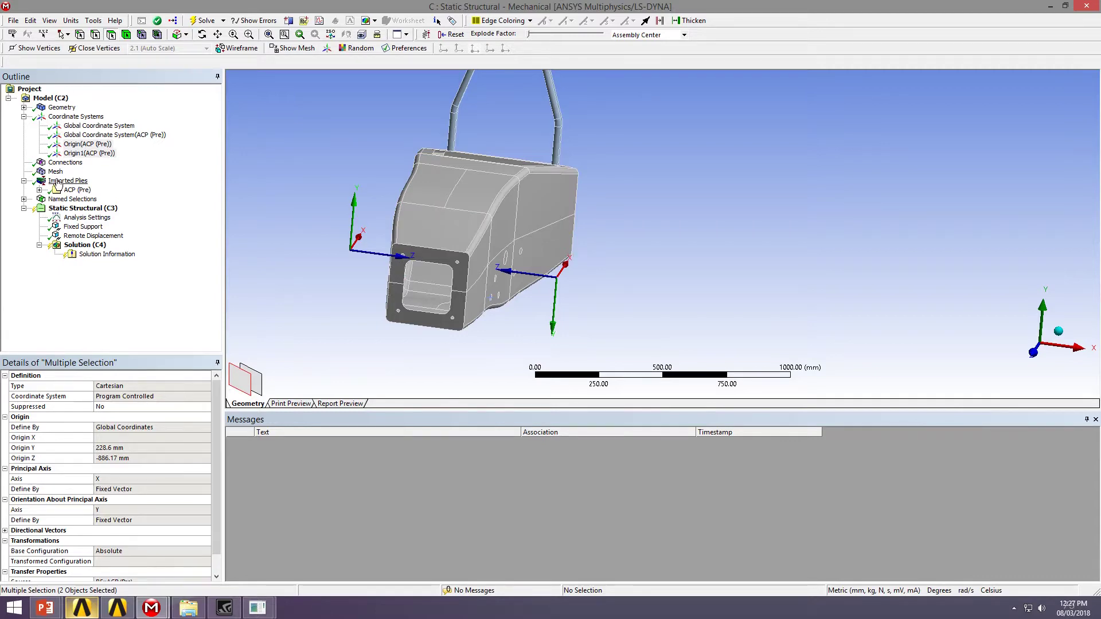
pyautogui.click(93, 235)
pyautogui.moveTo(368, 279); pyautogui.dragTo(277, 309, button='middle')
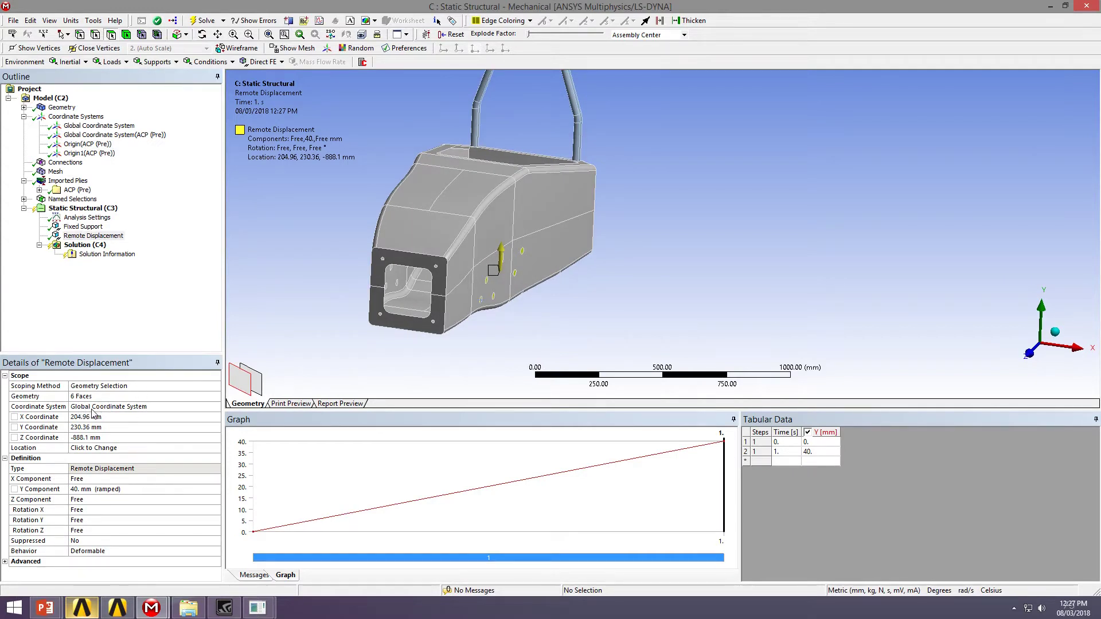
# Set the Remote Displacement coordinate system to Origin1(ACP (Pre))
pyautogui.click(170, 411)
pyautogui.click(215, 407)
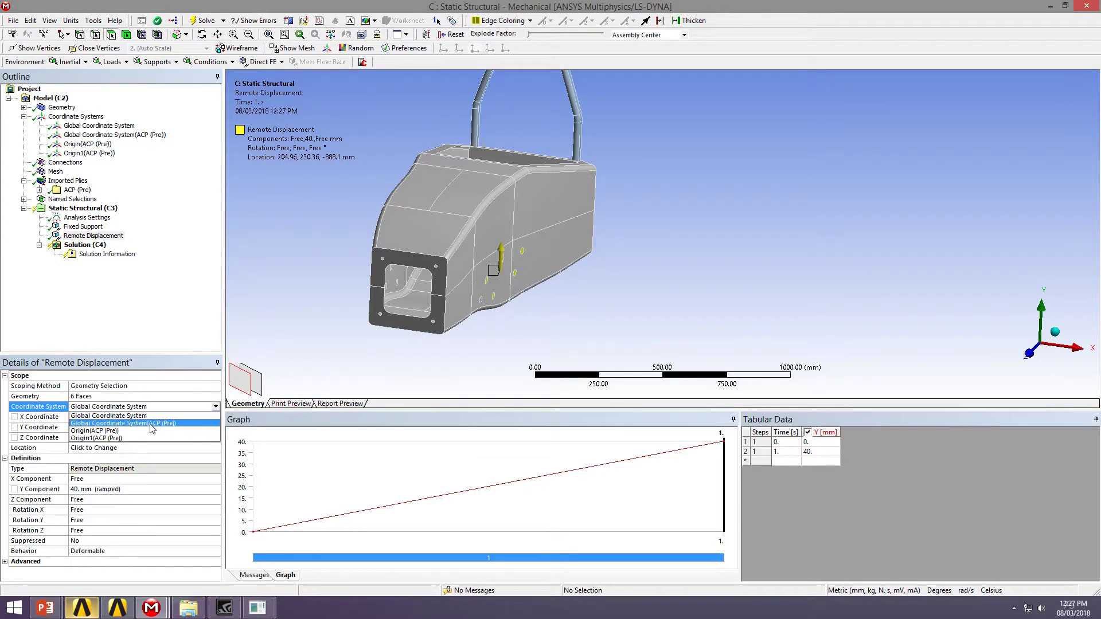
pyautogui.click(147, 431)
pyautogui.click(215, 407)
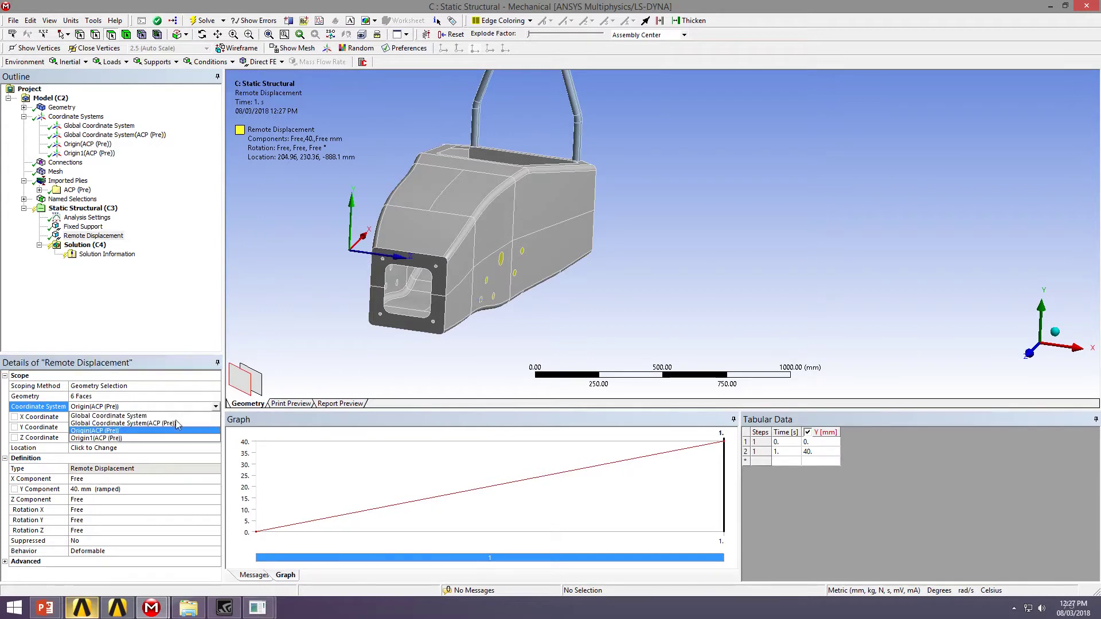
pyautogui.click(144, 441)
pyautogui.moveTo(512, 310); pyautogui.dragTo(567, 316, button='middle')
# Enter 0 for the X, Y and Z Coordinates of the remote displacement location
pyautogui.click(118, 417)
pyautogui.write('0')
pyautogui.click(98, 427)
pyautogui.click(97, 438)
pyautogui.write('0')
pyautogui.press('Return')
pyautogui.moveTo(654, 255); pyautogui.dragTo(565, 297, button='middle')
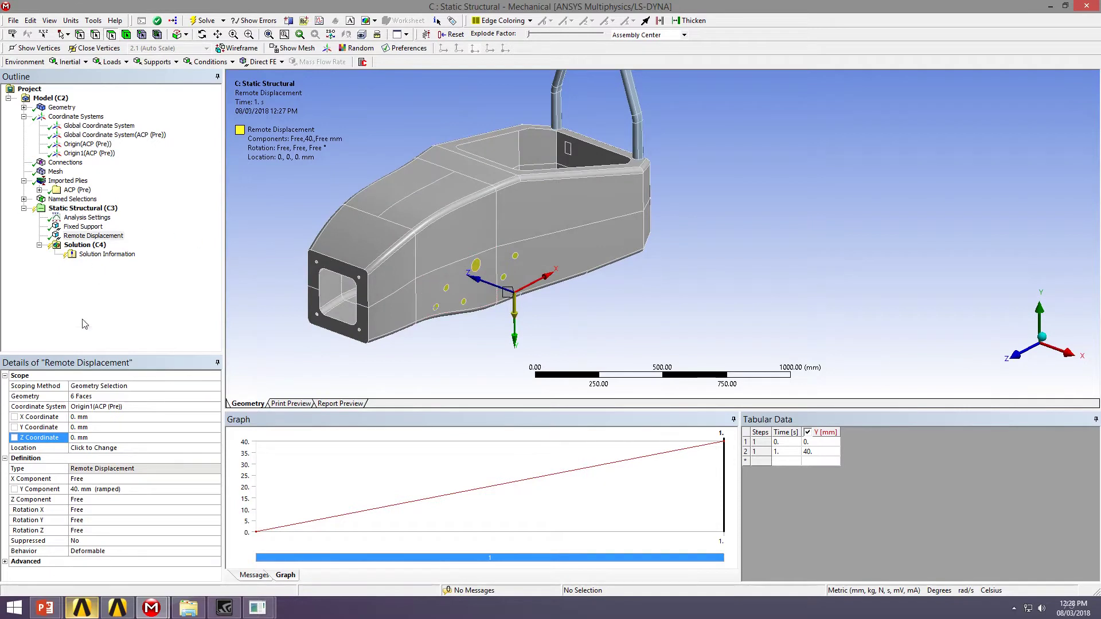
pyautogui.rightClick(79, 235)
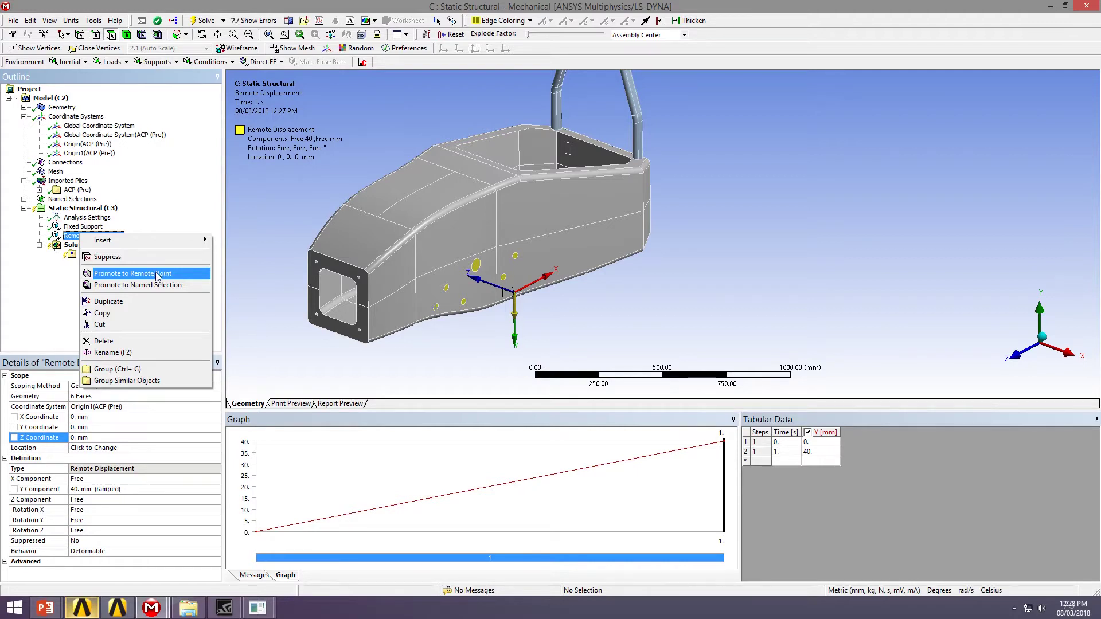
# Promote the displacement to a remote point and set Show Connection Lines to Yes
pyautogui.click(158, 274)
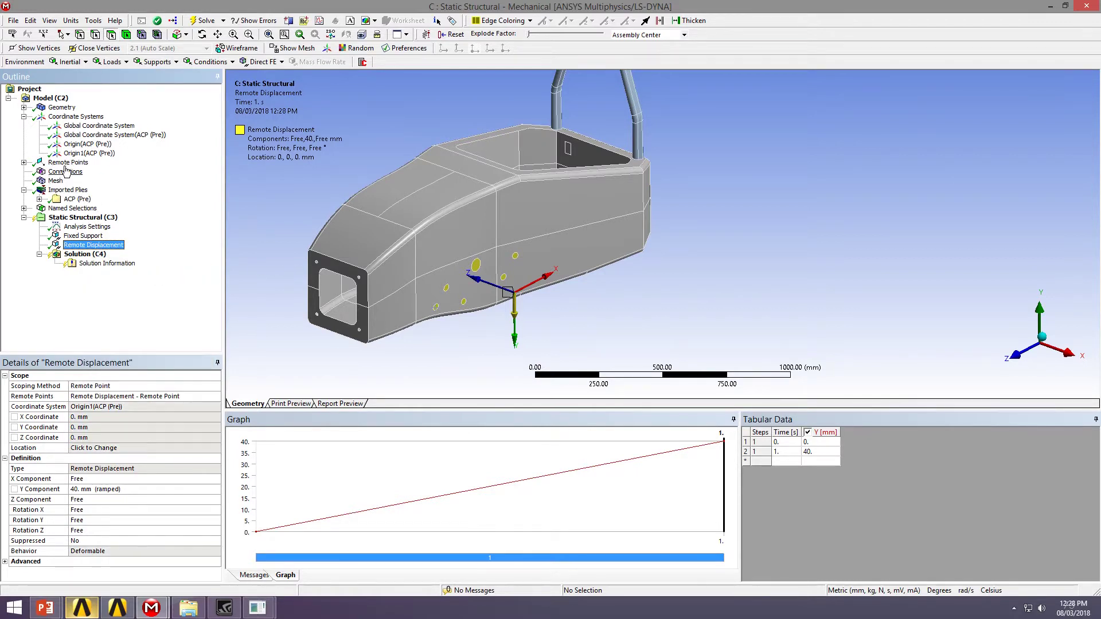
pyautogui.click(65, 163)
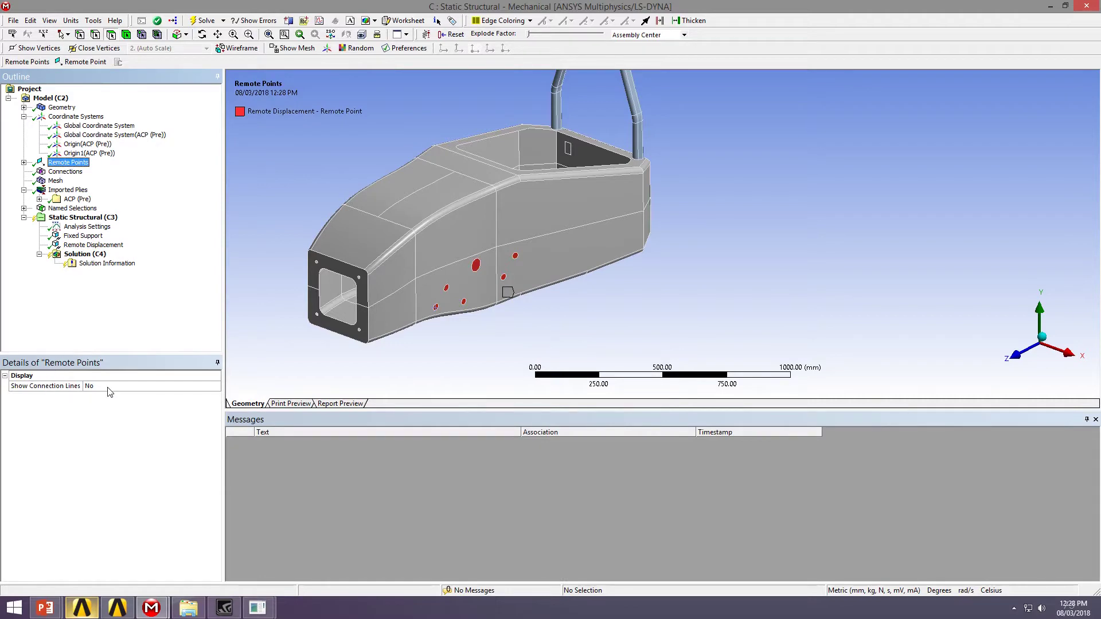
pyautogui.doubleClick(108, 388)
# Orbit around the chassis to inspect the connection lines to the side faces
pyautogui.moveTo(439, 316)
pyautogui.mouseDown(button='middle')
pyautogui.moveTo(632, 271)
pyautogui.moveTo(585, 305)
pyautogui.moveTo(518, 309)
pyautogui.mouseUp(button='middle')
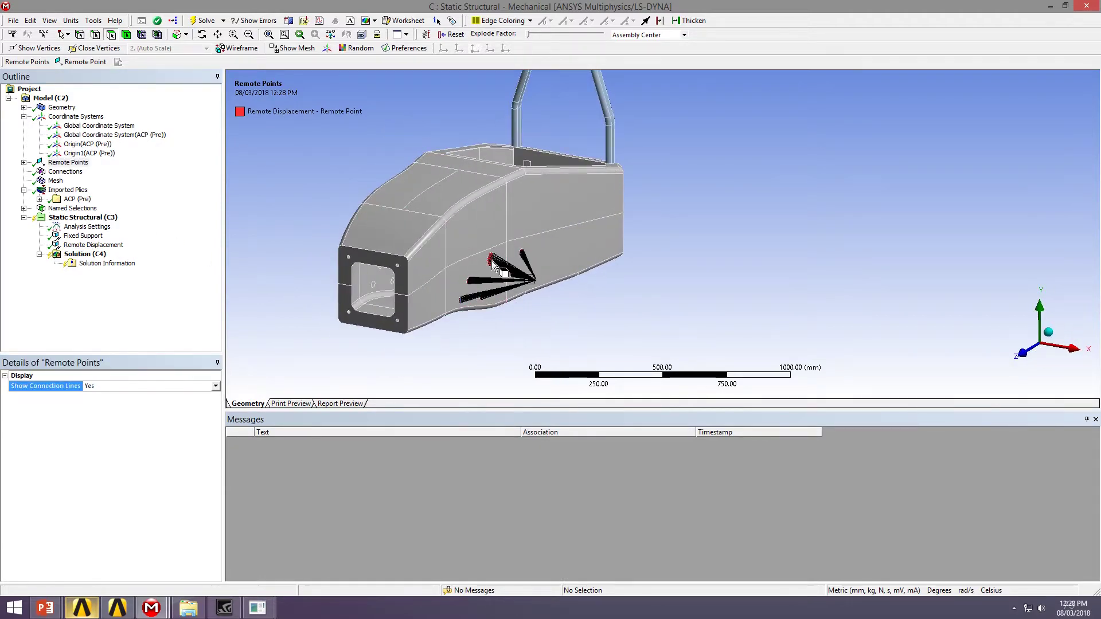
pyautogui.moveTo(551, 287); pyautogui.dragTo(533, 314, button='middle')
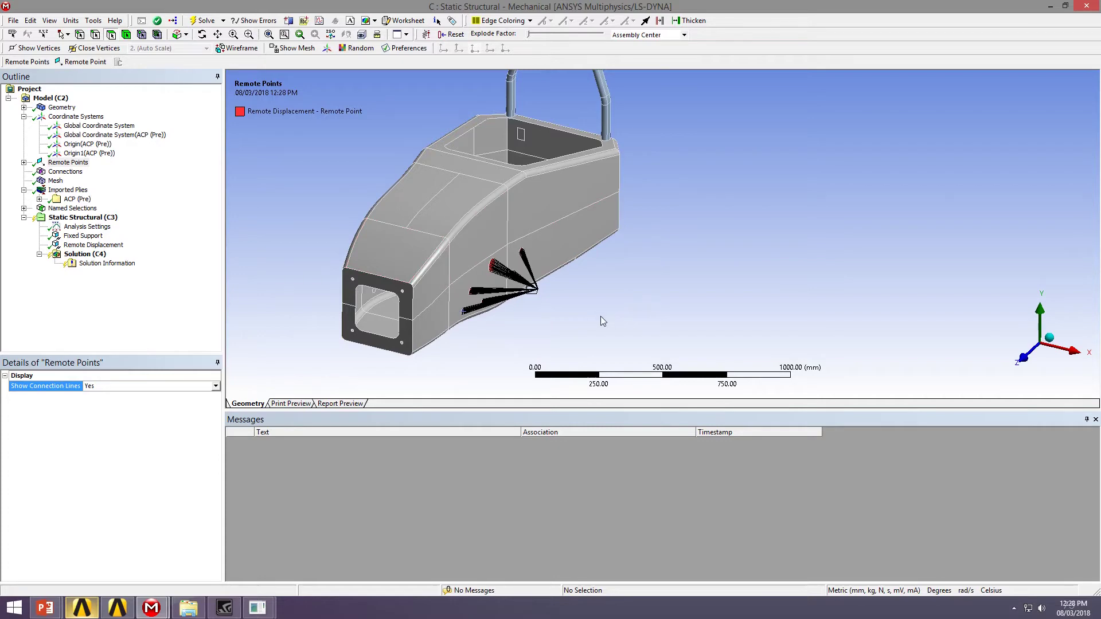
pyautogui.moveTo(601, 319); pyautogui.dragTo(577, 283, button='middle')
pyautogui.moveTo(371, 268); pyautogui.dragTo(530, 309, button='middle')
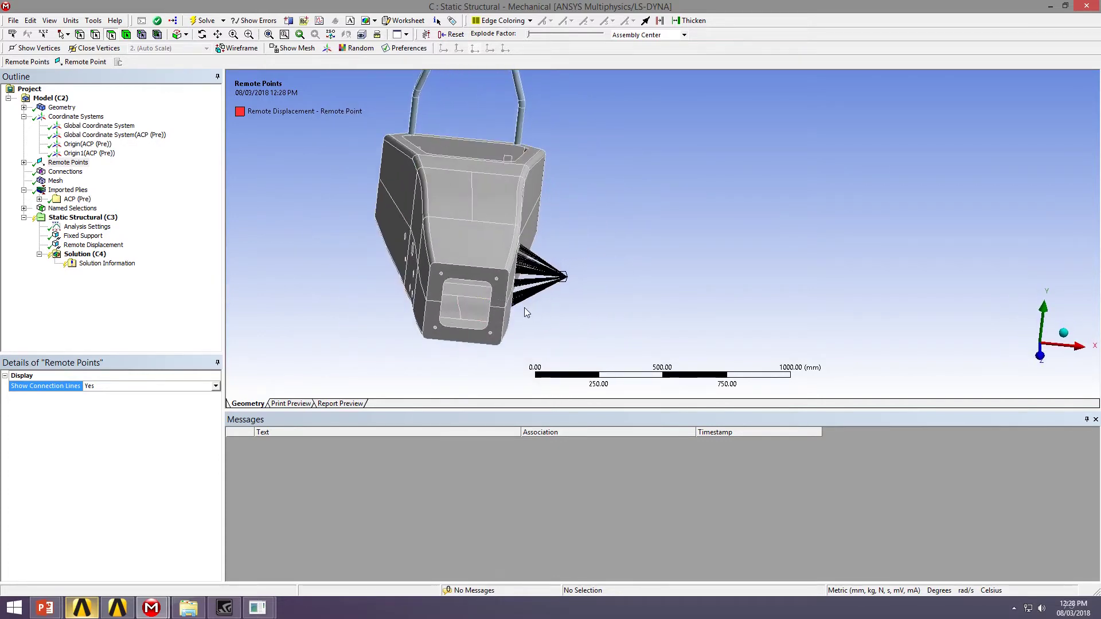
pyautogui.moveTo(436, 281); pyautogui.dragTo(458, 292, button='middle')
# Insert Remote Displacement 2 using the Origin(ACP (Pre)) coordinate system
pyautogui.click(98, 218)
pyautogui.rightClick(99, 218)
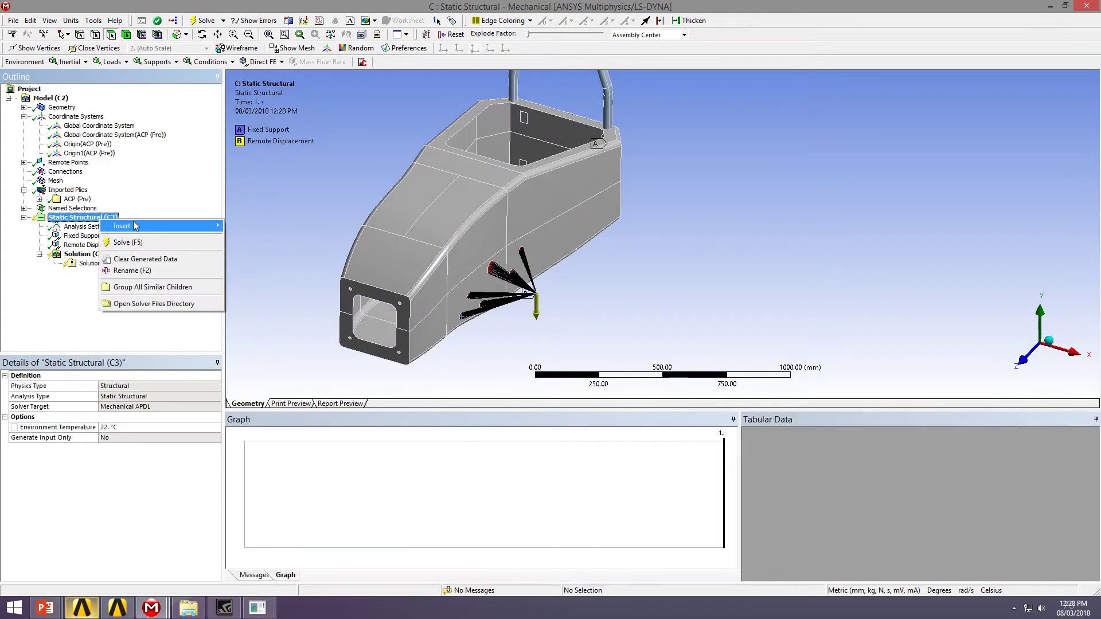
pyautogui.moveTo(129, 226)
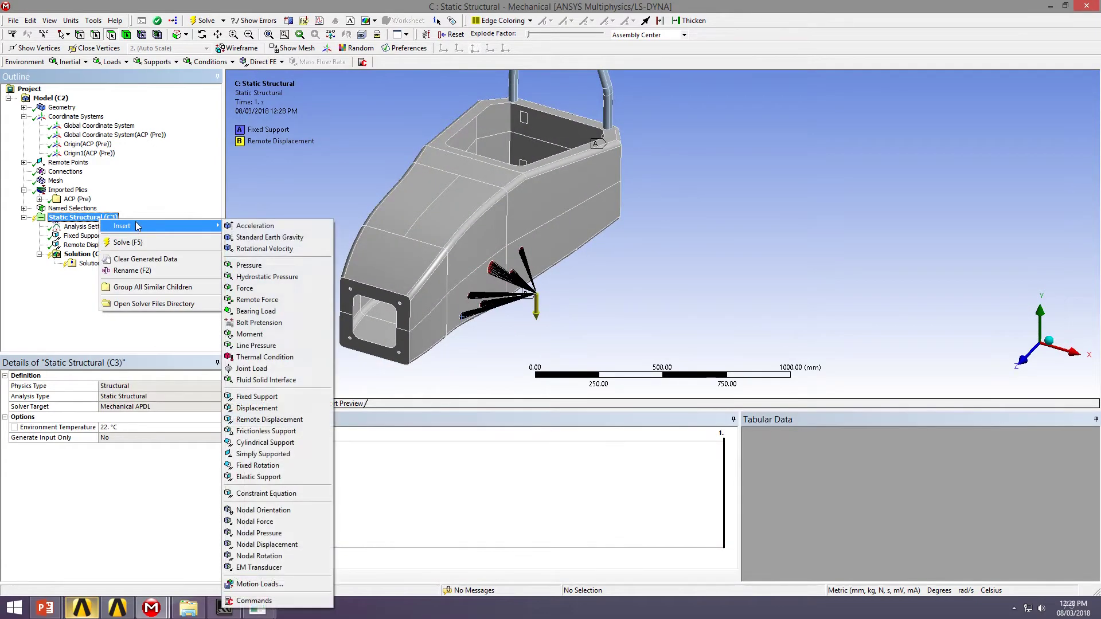
pyautogui.click(262, 420)
pyautogui.moveTo(563, 280); pyautogui.dragTo(292, 316, button='middle')
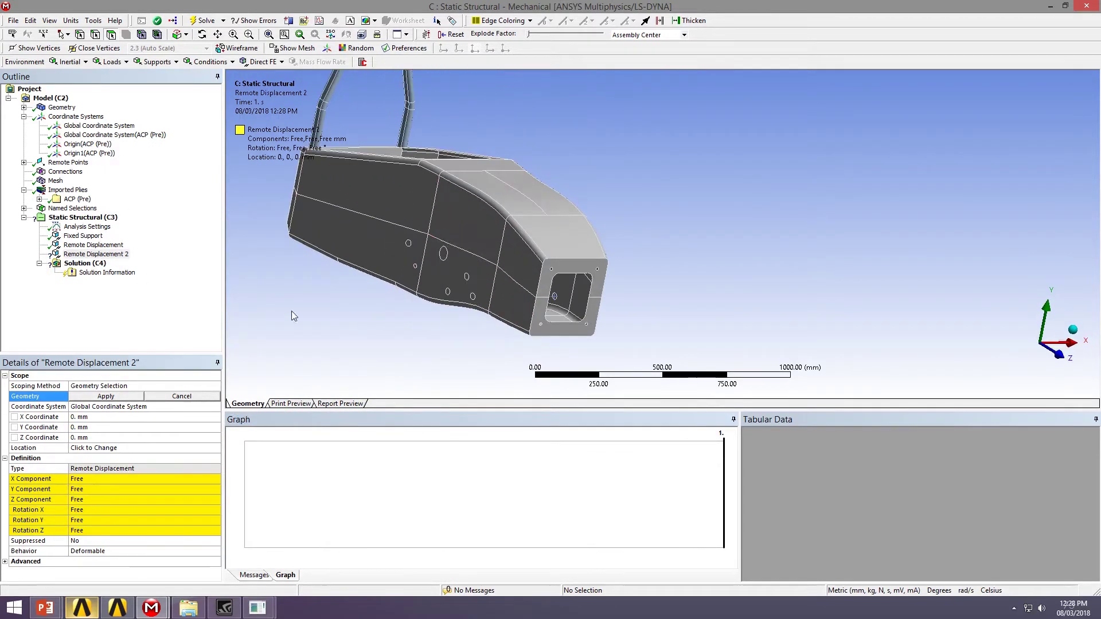
pyautogui.click(154, 407)
pyautogui.click(217, 407)
pyautogui.click(98, 431)
# Scope Remote Displacement 2 to six hole faces on the chassis side
pyautogui.moveTo(345, 311); pyautogui.dragTo(312, 302, button='middle')
pyautogui.click(83, 398)
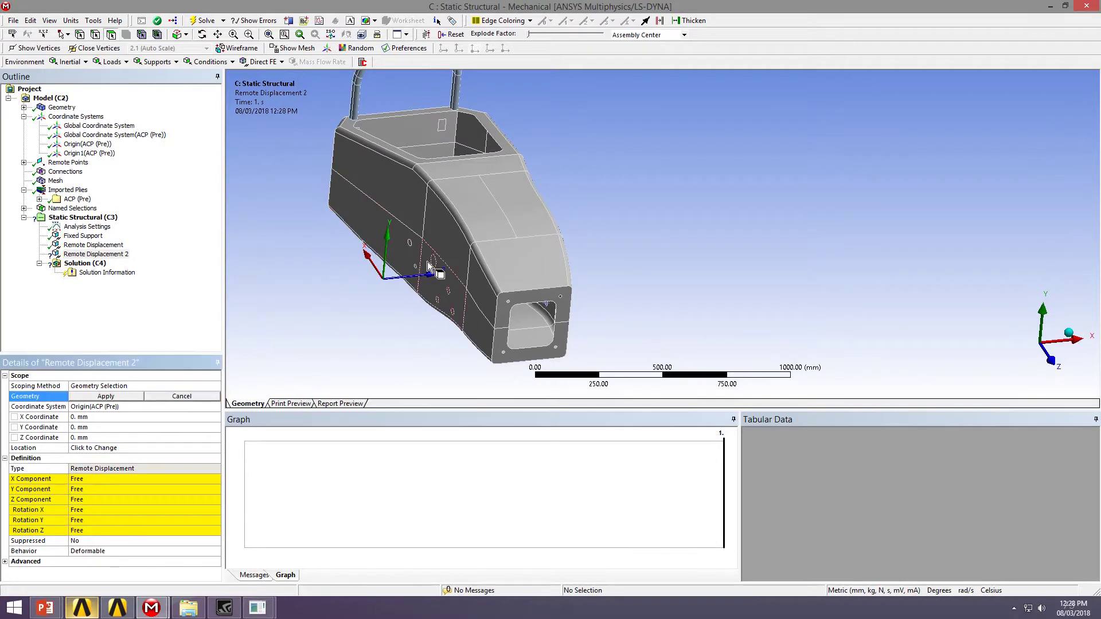
pyautogui.click(409, 255)
pyautogui.scroll(-2, 408, 255)
pyautogui.scroll(5, 391, 267)
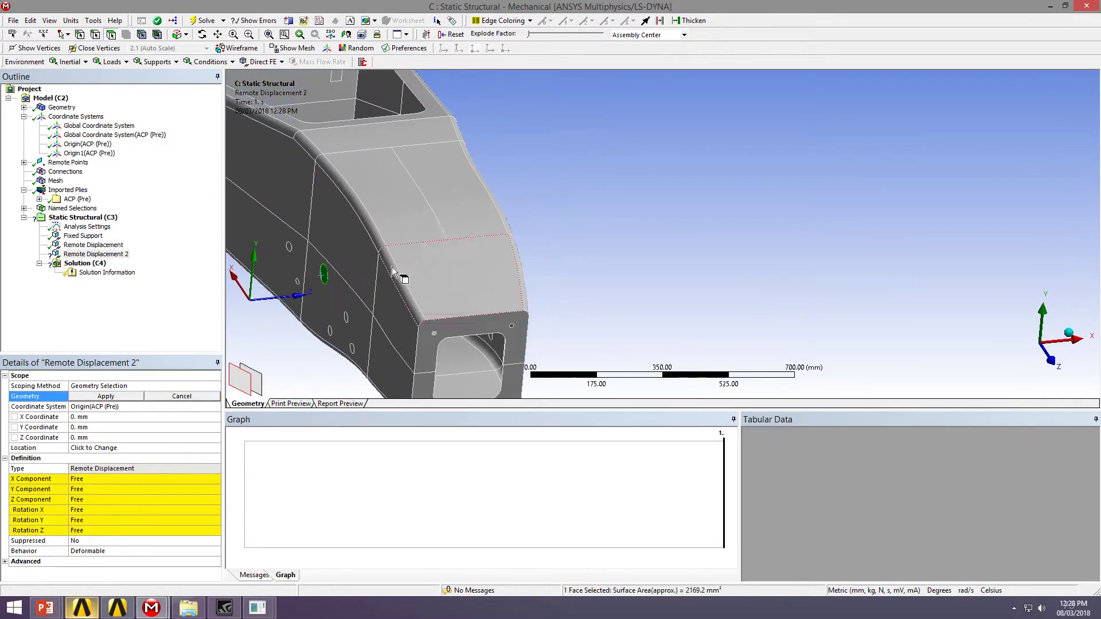
pyautogui.scroll(-1, 484, 207)
pyautogui.keyDown('ctrl'); pyautogui.click(485, 200); pyautogui.keyUp('ctrl')
pyautogui.keyDown('ctrl'); pyautogui.click(494, 235); pyautogui.keyUp('ctrl')
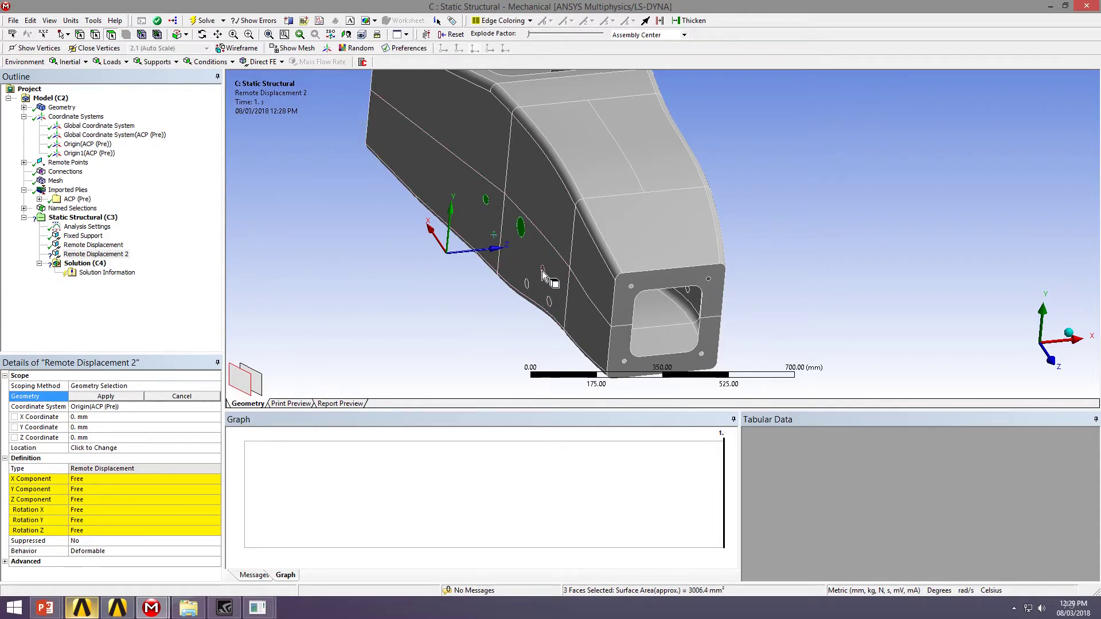
pyautogui.keyDown('ctrl'); pyautogui.click(542, 270); pyautogui.keyUp('ctrl')
pyautogui.keyDown('ctrl'); pyautogui.click(549, 302); pyautogui.keyUp('ctrl')
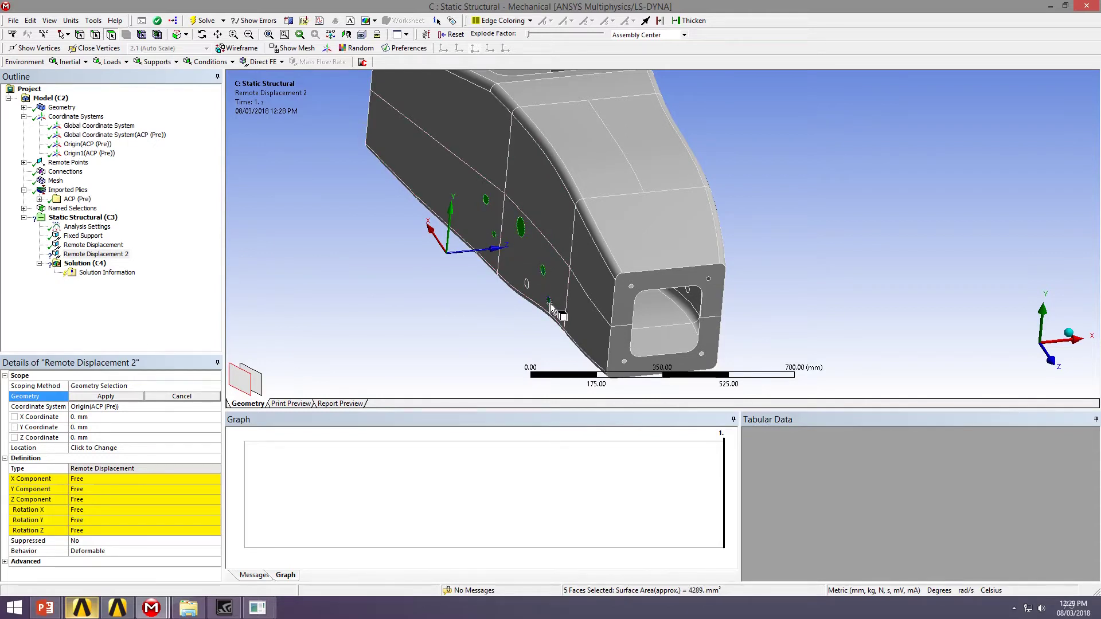
pyautogui.keyDown('ctrl'); pyautogui.click(526, 283); pyautogui.keyUp('ctrl')
pyautogui.click(107, 396)
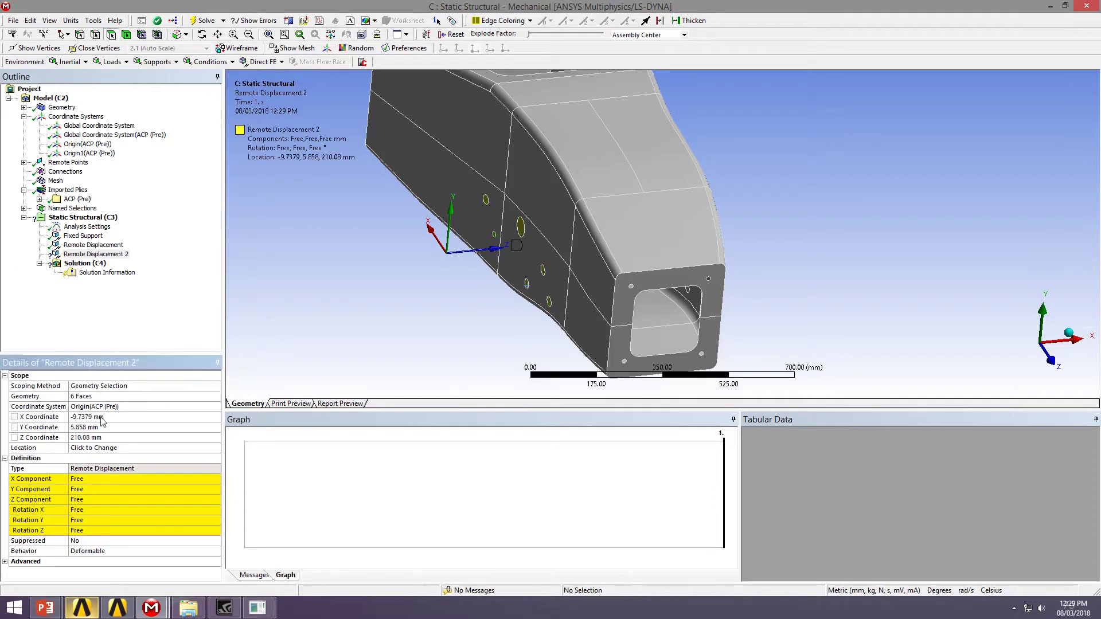
# Set the location to 0, 0, 0 and the Y Component to 40 mm
pyautogui.click(95, 417)
pyautogui.write('0')
pyautogui.click(93, 427)
pyautogui.write('0')
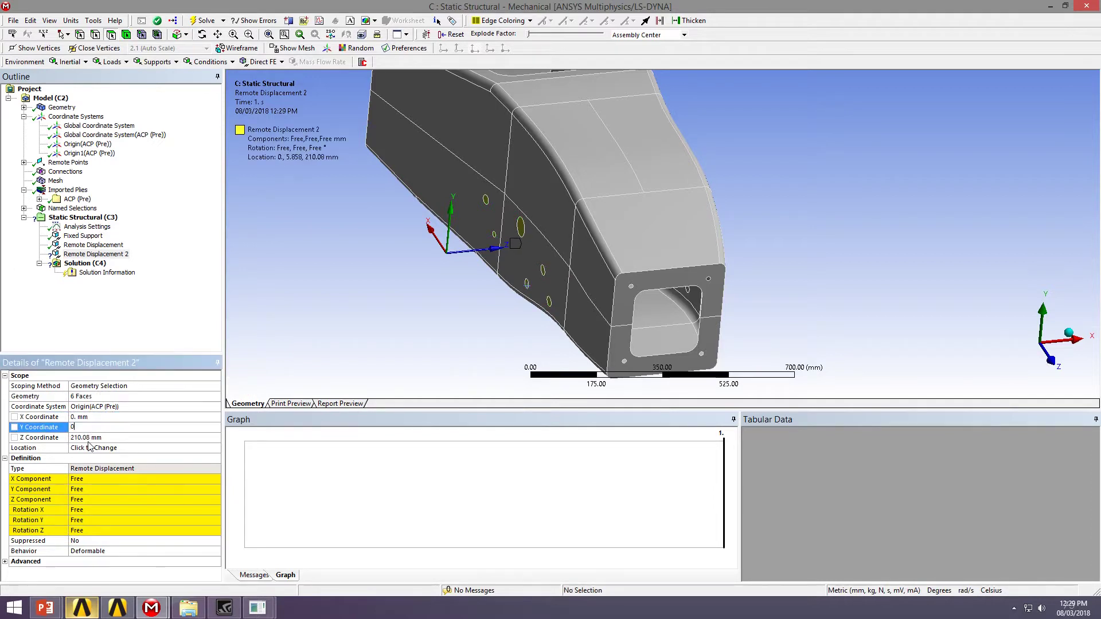
pyautogui.click(99, 437)
pyautogui.write('0')
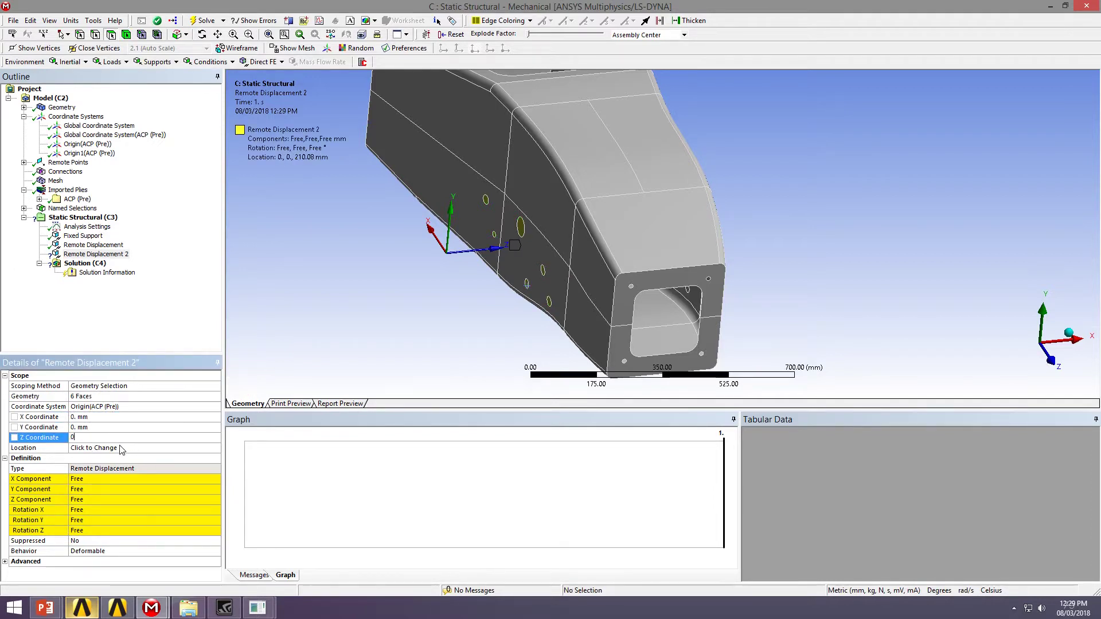
pyautogui.click(95, 490)
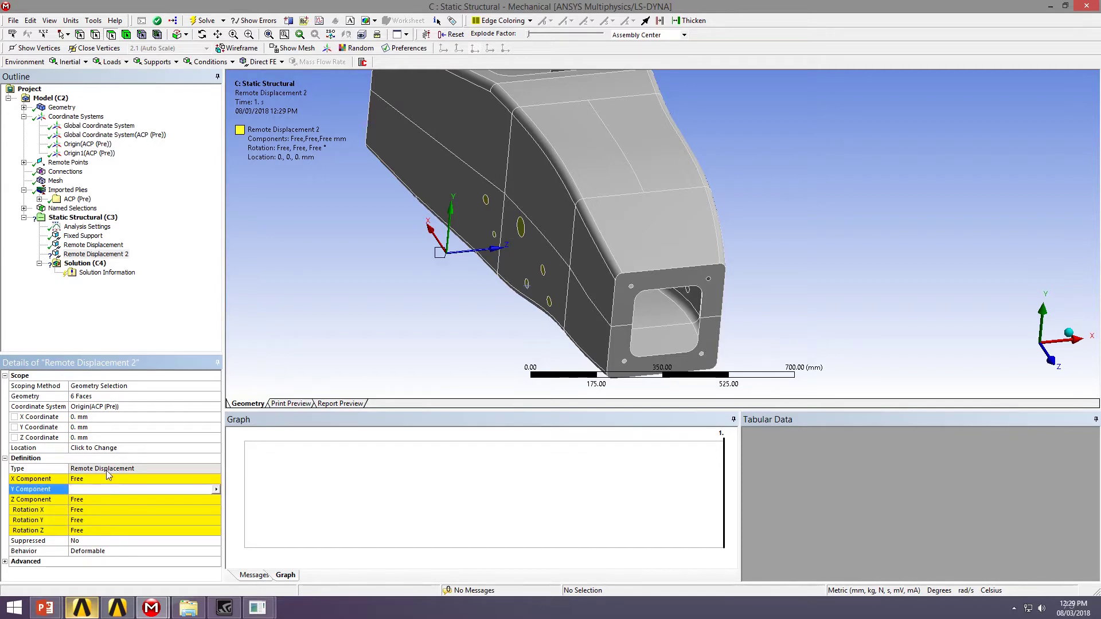
pyautogui.write('40')
pyautogui.press('Return')
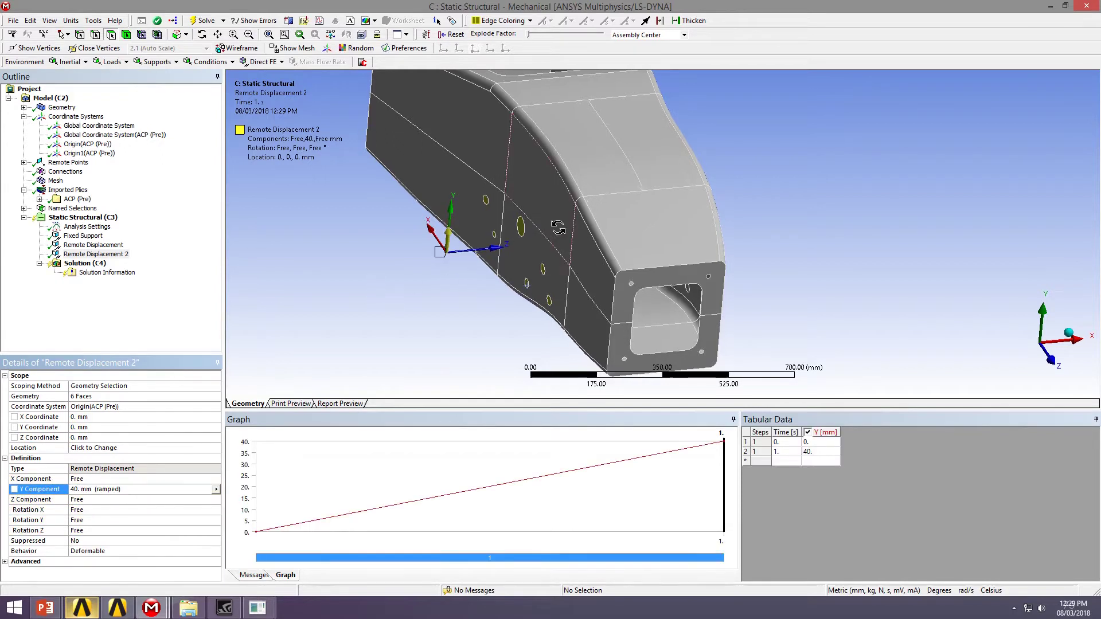
# Promote Remote Displacement 2's scoping to a remote point and review both displacements
pyautogui.rightClick(95, 254)
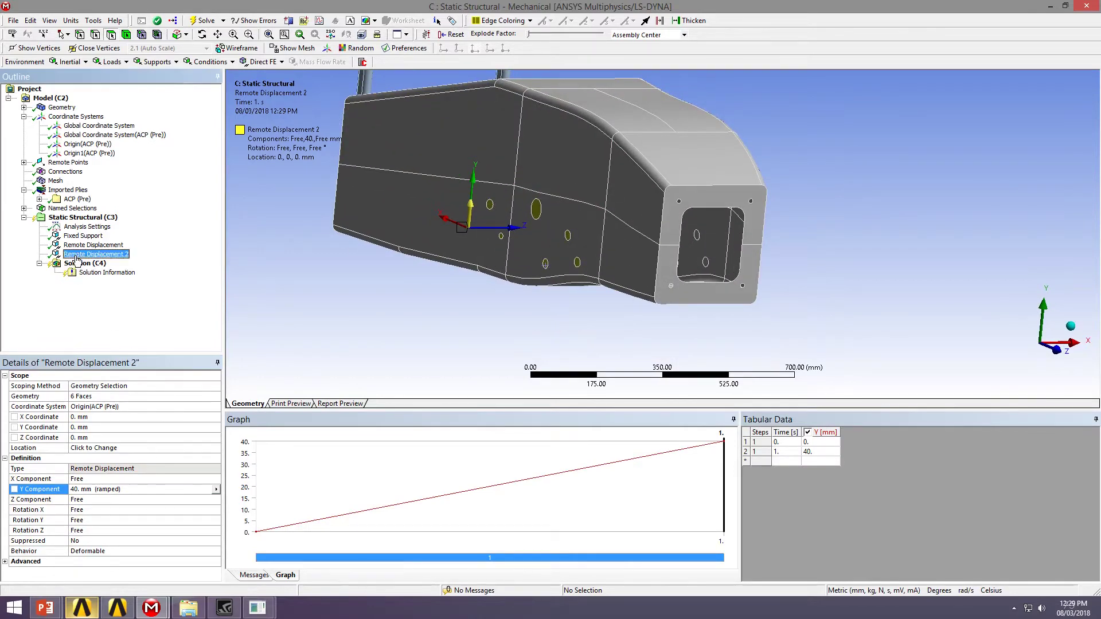
pyautogui.click(120, 296)
pyautogui.moveTo(450, 238); pyautogui.dragTo(370, 238, button='middle')
pyautogui.keyDown('ctrl'); pyautogui.click(94, 245); pyautogui.keyUp('ctrl')
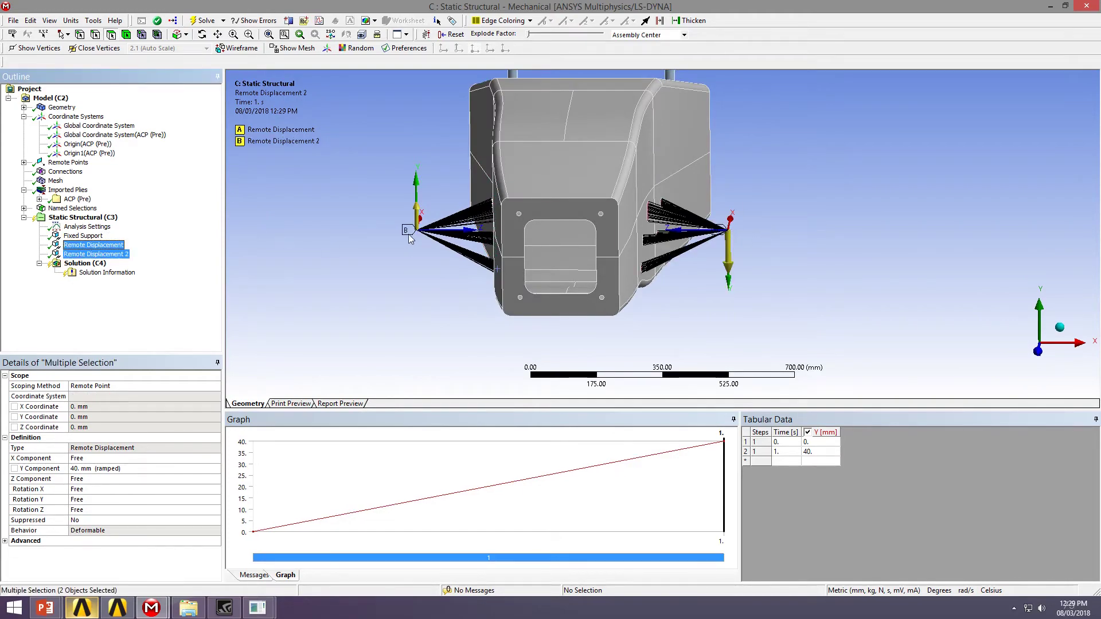
pyautogui.moveTo(654, 174); pyautogui.dragTo(408, 270, button='middle')
# Solve the Static Structural analysis and view the Solution Information solver output
pyautogui.click(63, 219)
pyautogui.rightClick(63, 219)
pyautogui.click(75, 239)
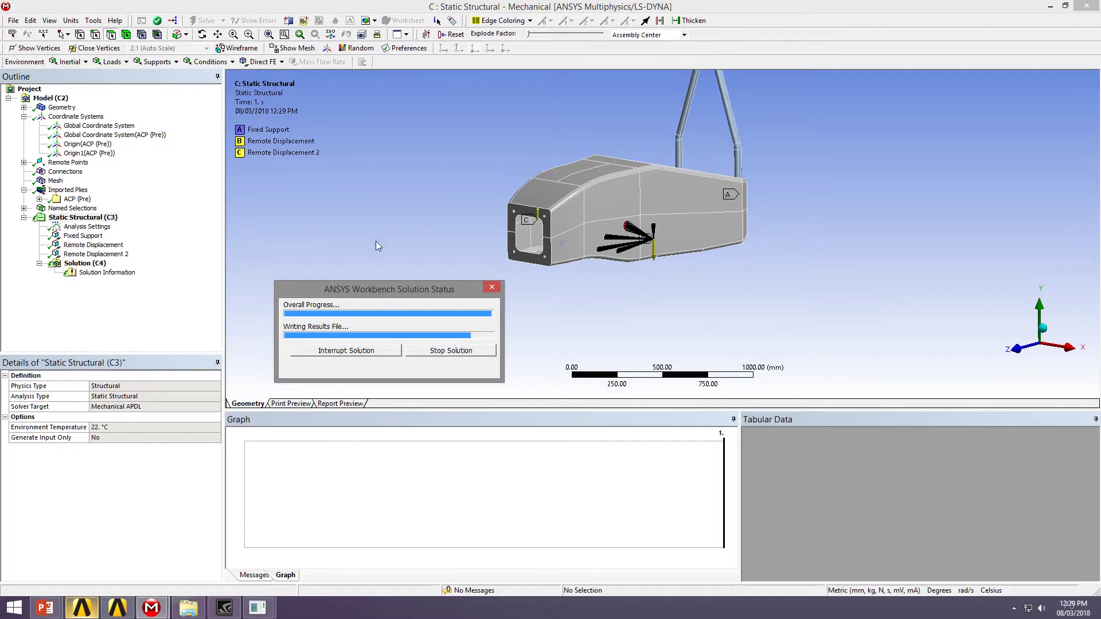
pyautogui.moveTo(648, 247)
pyautogui.mouseDown(button='middle')
pyautogui.moveTo(742, 251)
pyautogui.moveTo(660, 247)
pyautogui.mouseUp(button='middle')
pyautogui.click(113, 273)
pyautogui.rightClick(112, 274)
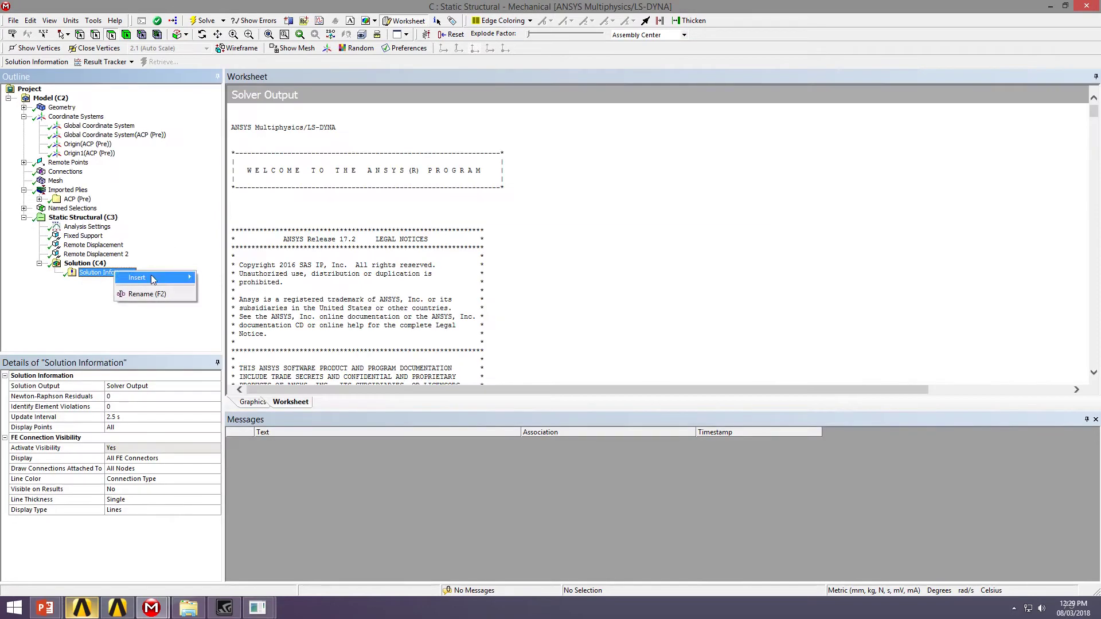
# Insert a Total Deformation result under Solution and evaluate it (22.357 mm maximum)
pyautogui.rightClick(109, 265)
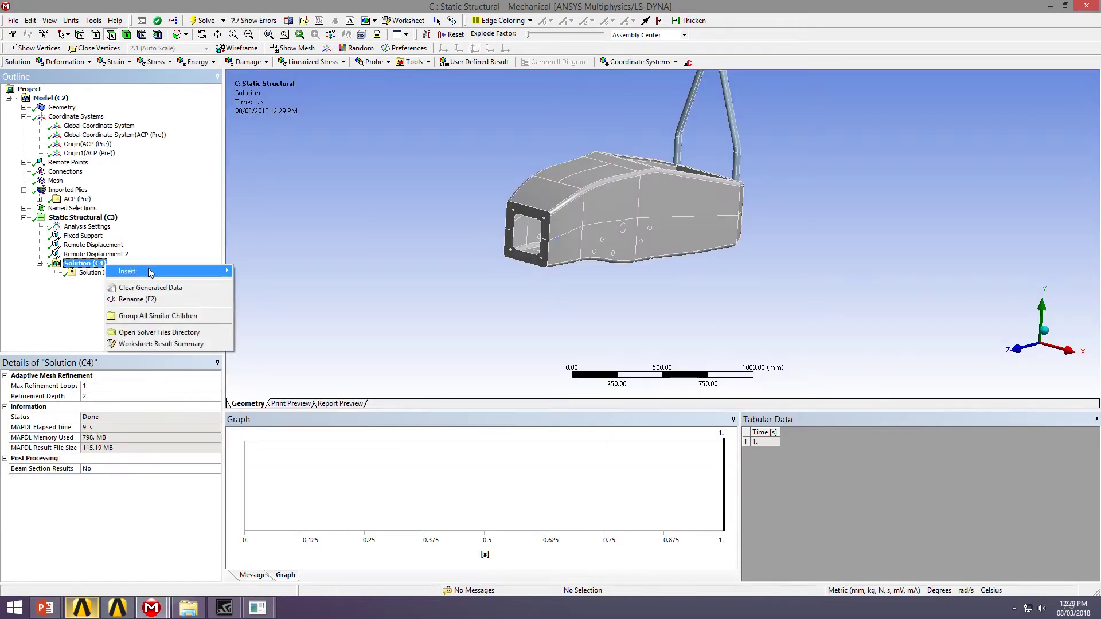
pyautogui.moveTo(172, 271)
pyautogui.moveTo(277, 285)
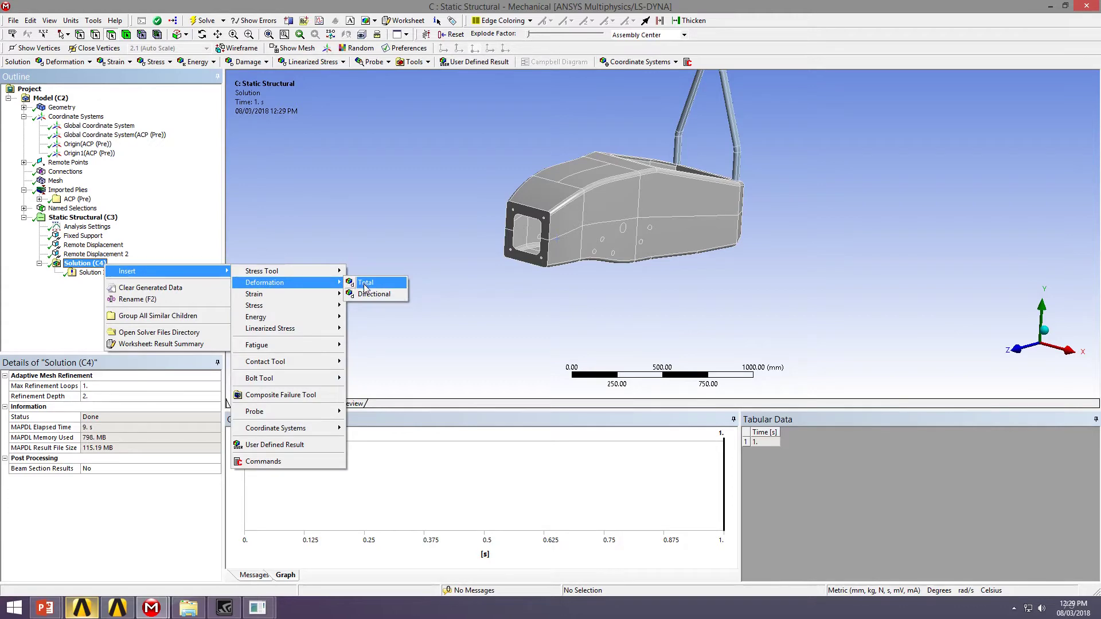
pyautogui.click(365, 283)
pyautogui.rightClick(102, 282)
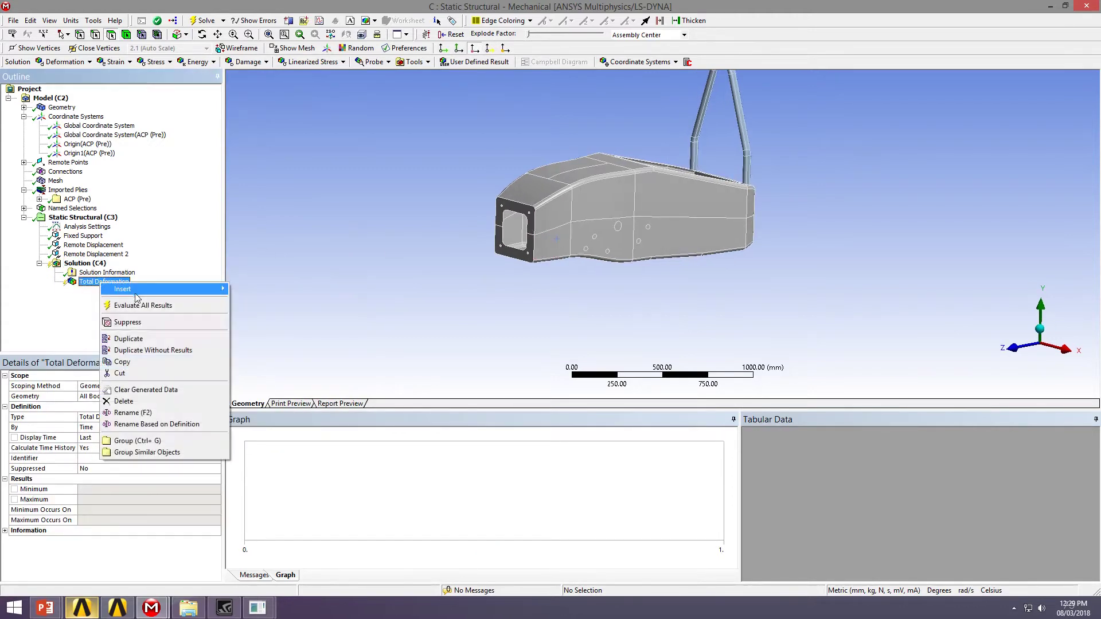
pyautogui.click(143, 305)
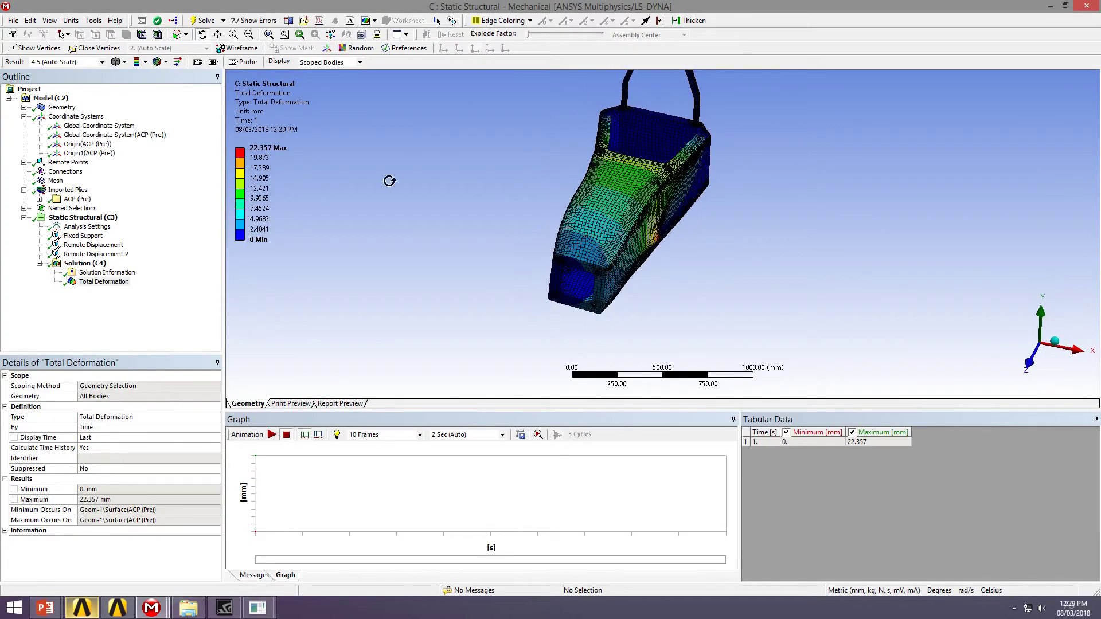
# Animate the deformation at true scale, then at 0.5x Auto scale
pyautogui.click(66, 62)
pyautogui.click(52, 78)
pyautogui.moveTo(555, 153); pyautogui.dragTo(564, 143)
pyautogui.click(272, 435)
pyautogui.moveTo(604, 233); pyautogui.dragTo(588, 198)
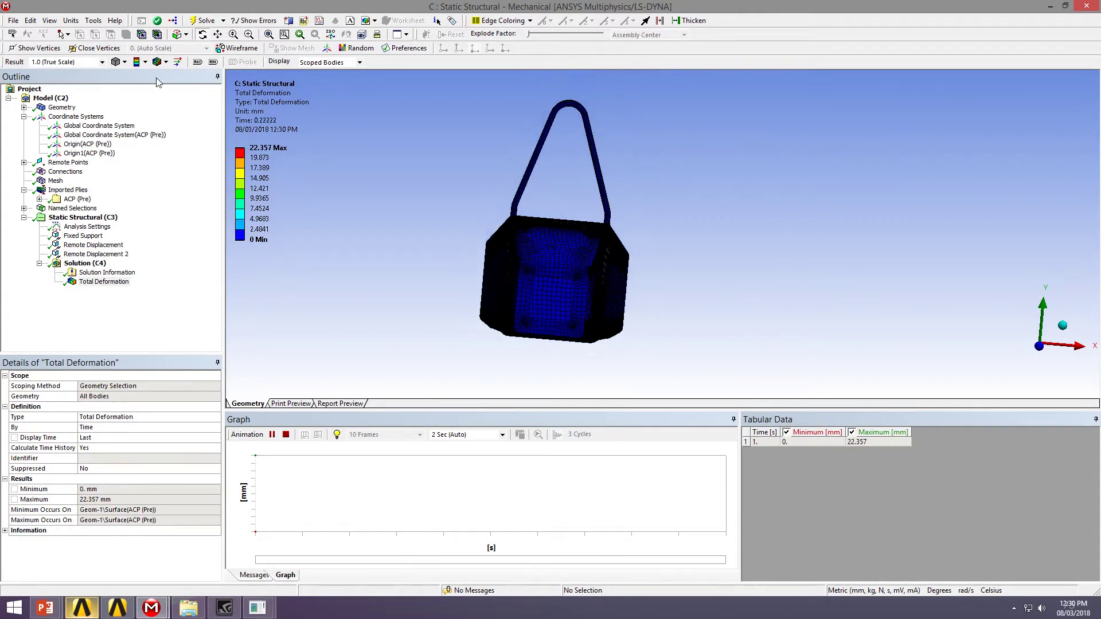
pyautogui.click(102, 62)
pyautogui.click(54, 88)
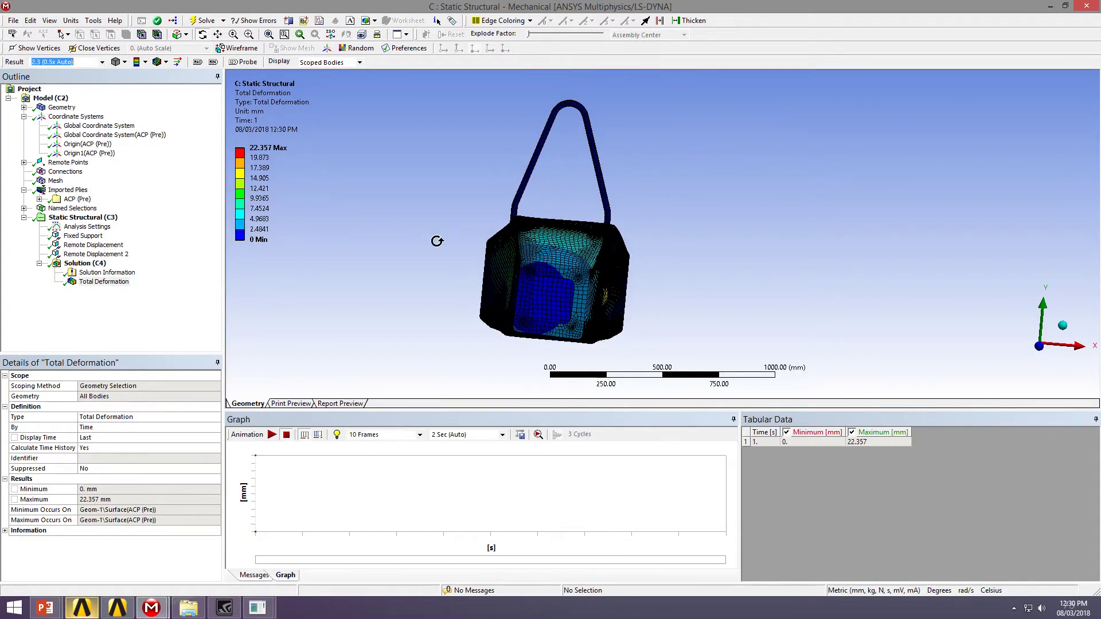
pyautogui.click(271, 434)
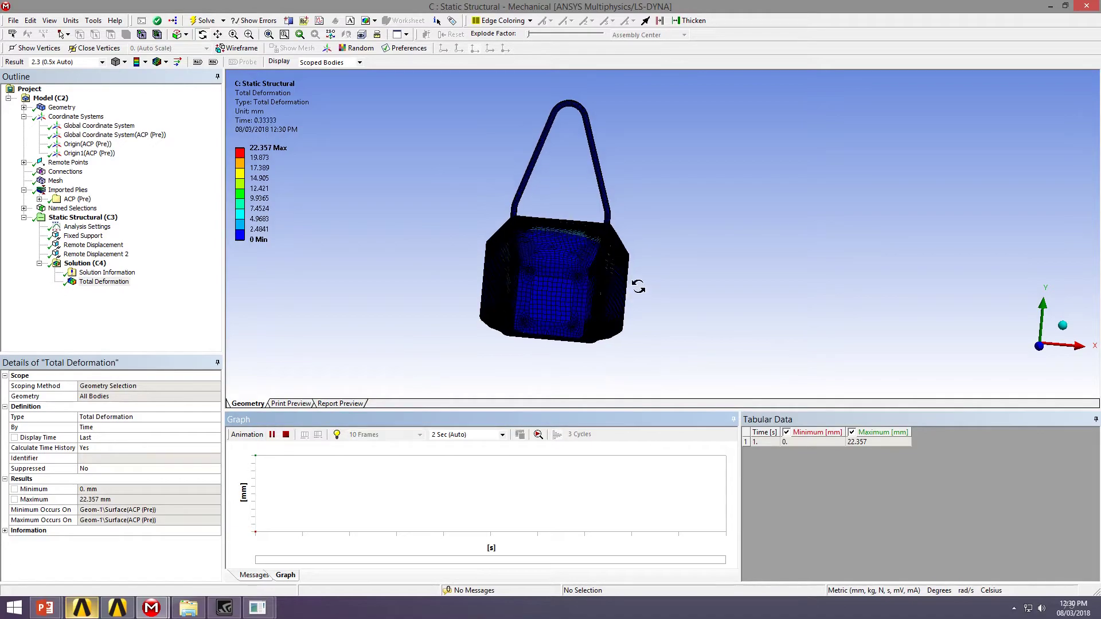
pyautogui.moveTo(683, 263); pyautogui.dragTo(583, 297)
pyautogui.click(80, 273)
# Insert an Equivalent (von Mises) stress result under Solution
pyautogui.rightClick(84, 263)
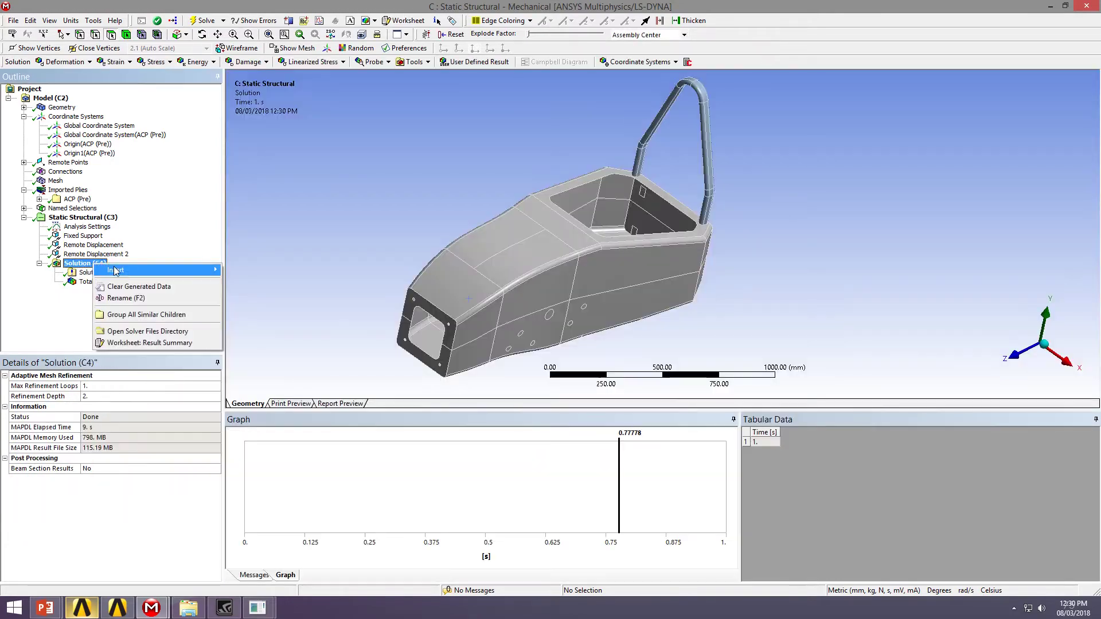
pyautogui.moveTo(126, 270)
pyautogui.moveTo(261, 306)
pyautogui.click(367, 304)
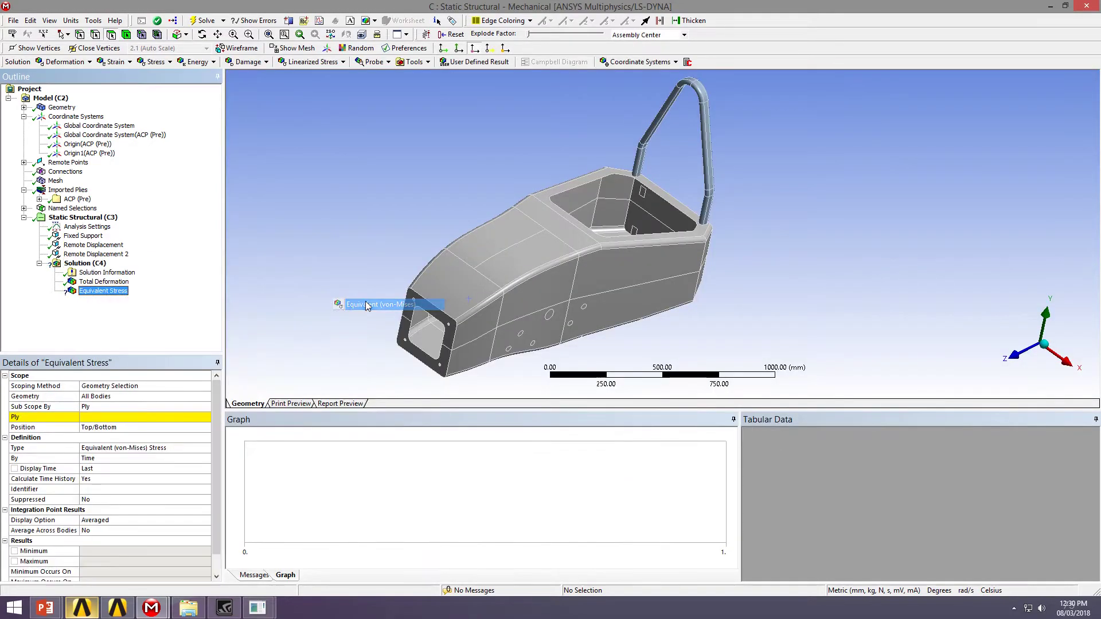
# Set the equivalent stress Sub Scope By to Layer and evaluate the result
pyautogui.click(89, 407)
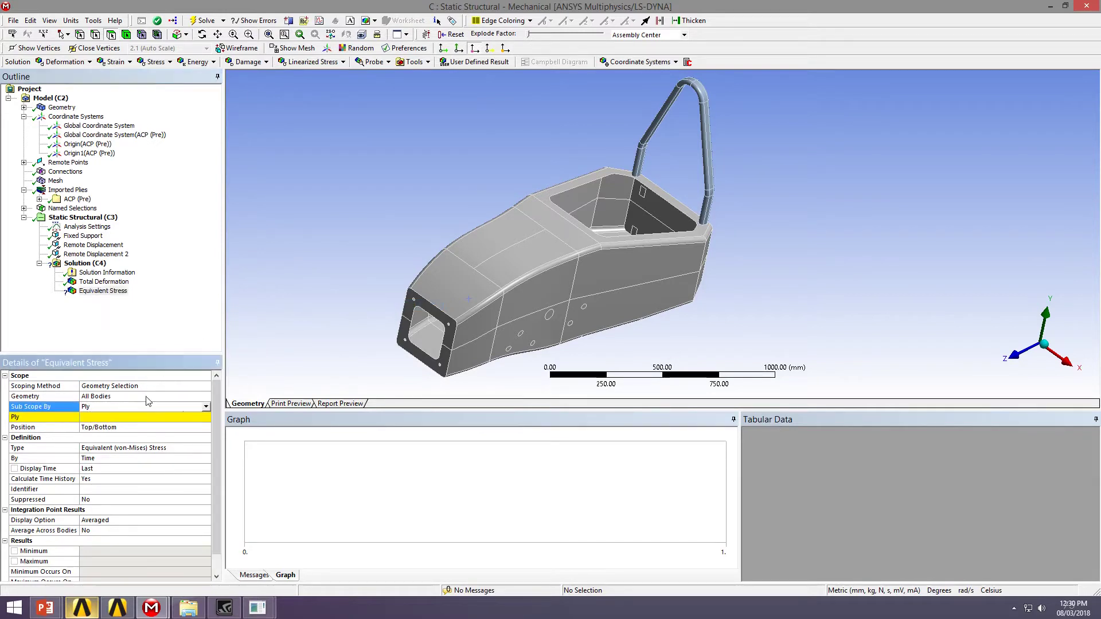
pyautogui.click(89, 407)
pyautogui.click(109, 420)
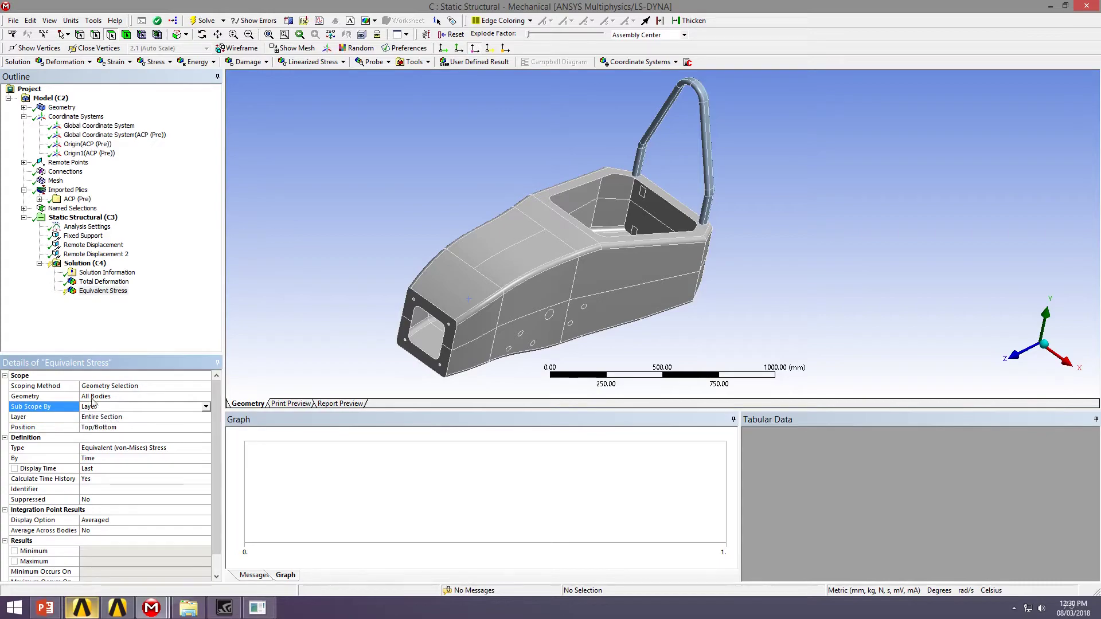
pyautogui.rightClick(84, 294)
pyautogui.click(114, 314)
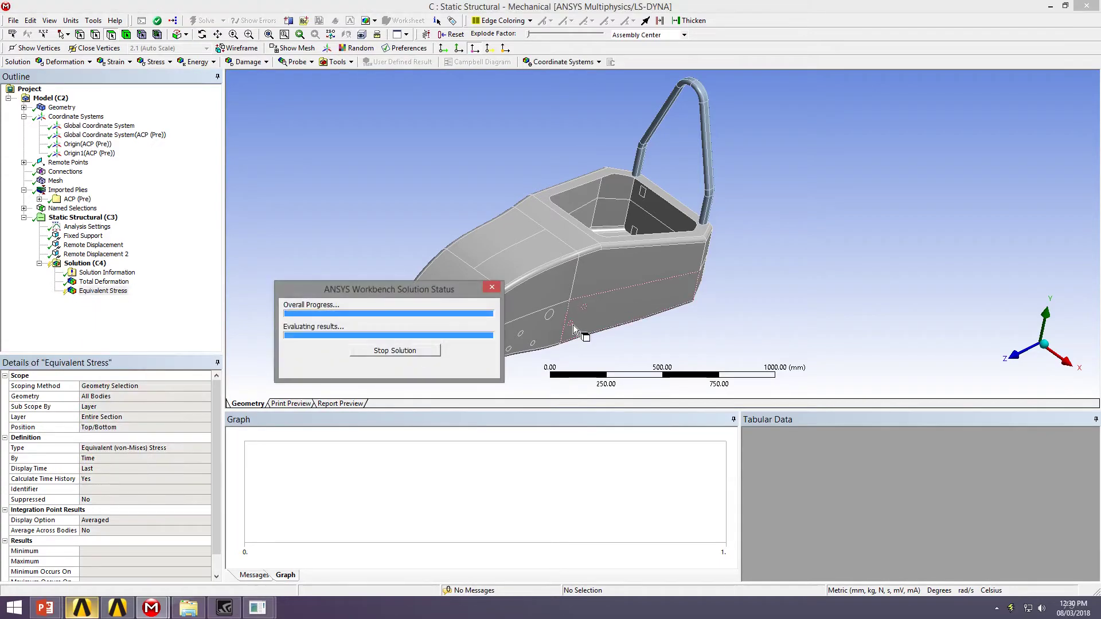
# Rotate and zoom onto the cockpit-opening hotspot of the 487.73 MPa stress plot
pyautogui.moveTo(663, 280); pyautogui.dragTo(434, 155)
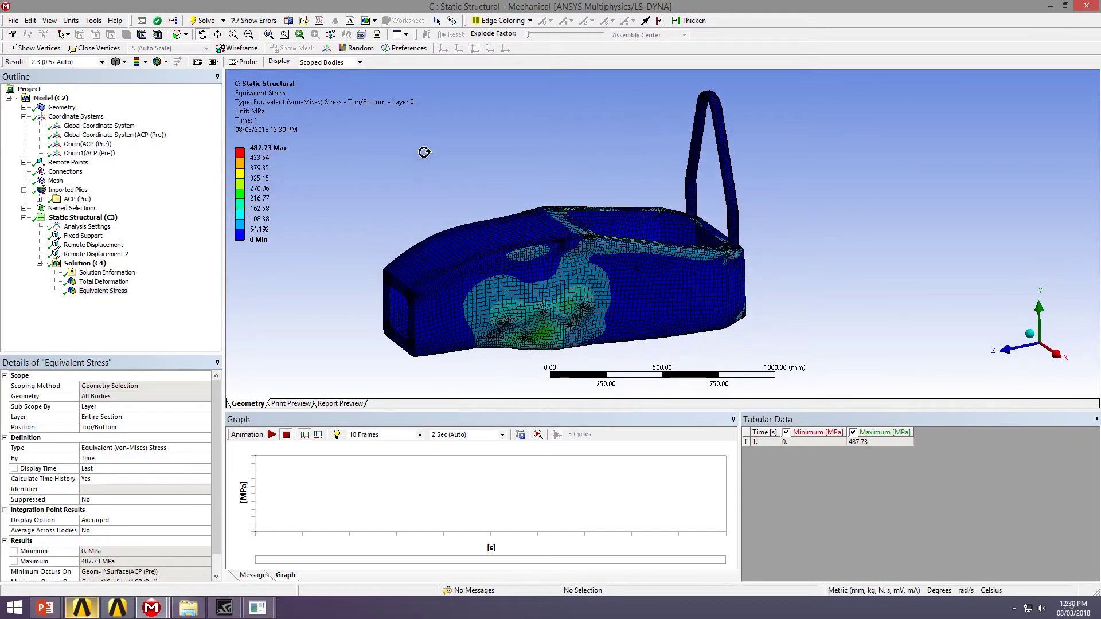
pyautogui.moveTo(595, 302); pyautogui.dragTo(598, 281)
pyautogui.moveTo(521, 290); pyautogui.dragTo(588, 243)
pyautogui.moveTo(748, 156)
pyautogui.mouseDown(button='right')
pyautogui.moveTo(585, 312)
pyautogui.moveTo(560, 297)
pyautogui.mouseUp(button='right')
pyautogui.moveTo(560, 297)
pyautogui.mouseDown()
pyautogui.moveTo(570, 270)
pyautogui.moveTo(591, 274)
pyautogui.moveTo(560, 282)
pyautogui.mouseUp()
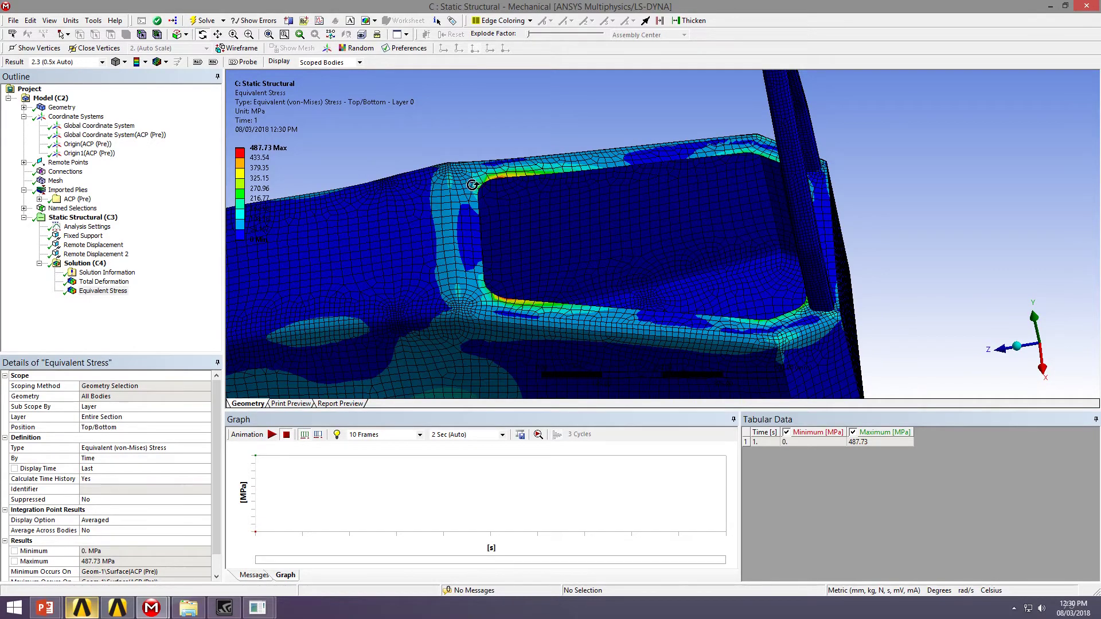
pyautogui.moveTo(517, 189); pyautogui.dragTo(565, 234)
pyautogui.scroll(-5, 574, 241)
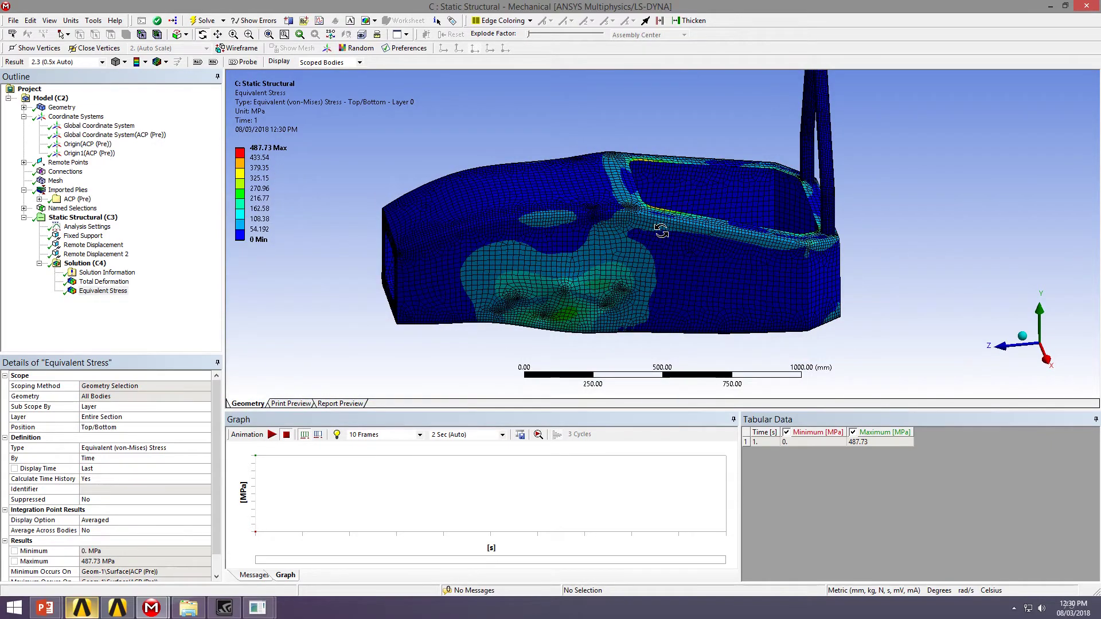
pyautogui.click(86, 264)
# Insert a Composite Failure Tool under Solution
pyautogui.rightClick(88, 268)
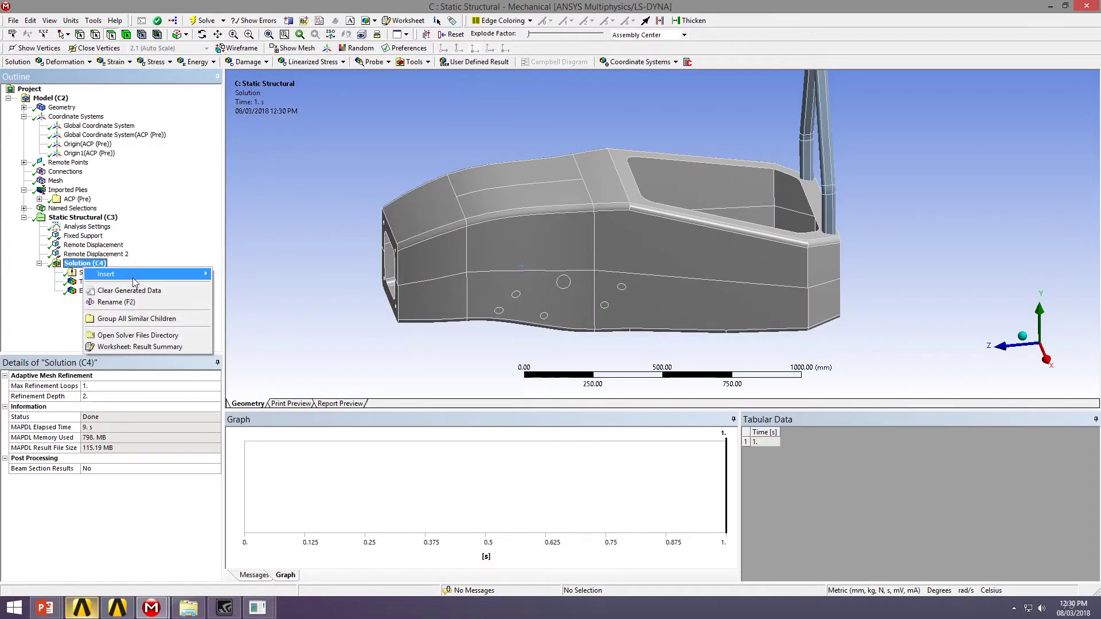
pyautogui.moveTo(149, 274)
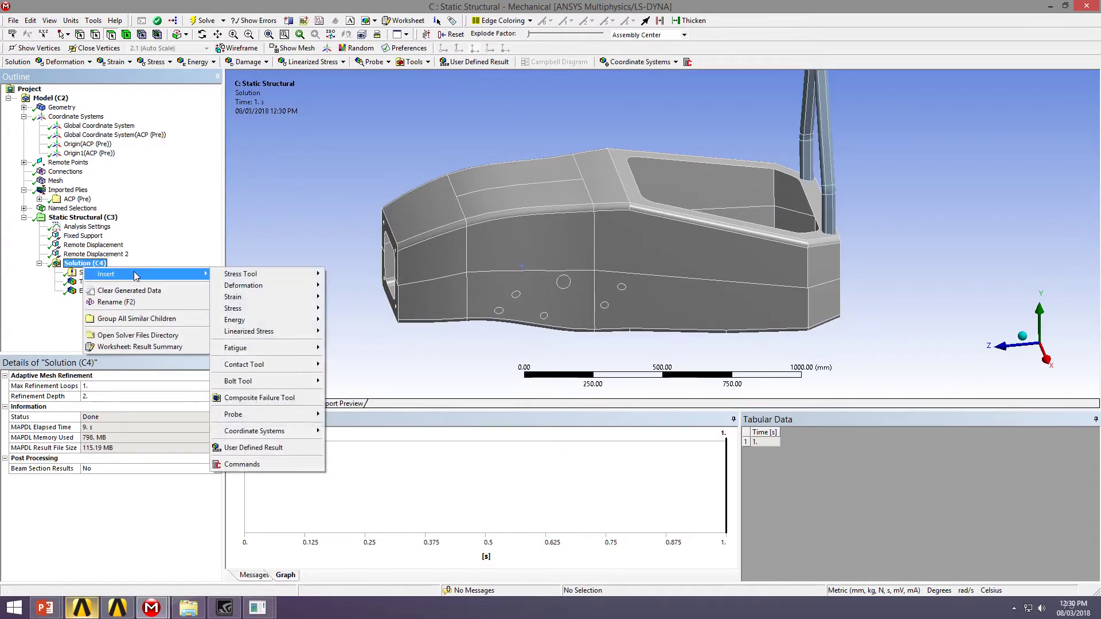
pyautogui.click(259, 398)
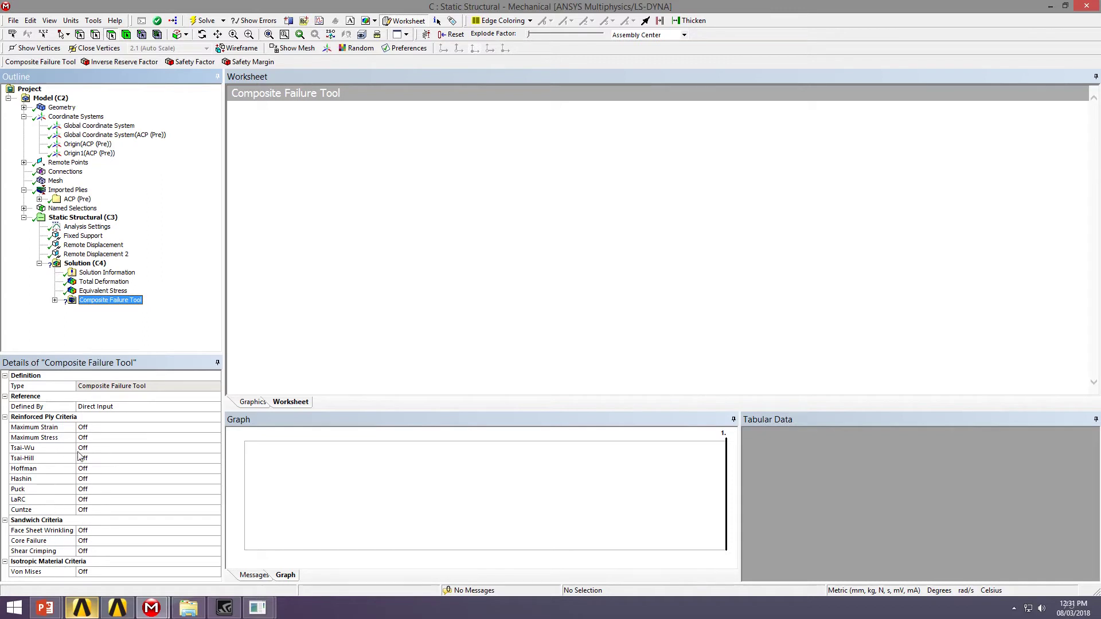
# Turn the Maximum Strain and Maximum Stress failure criteria On
pyautogui.click(132, 431)
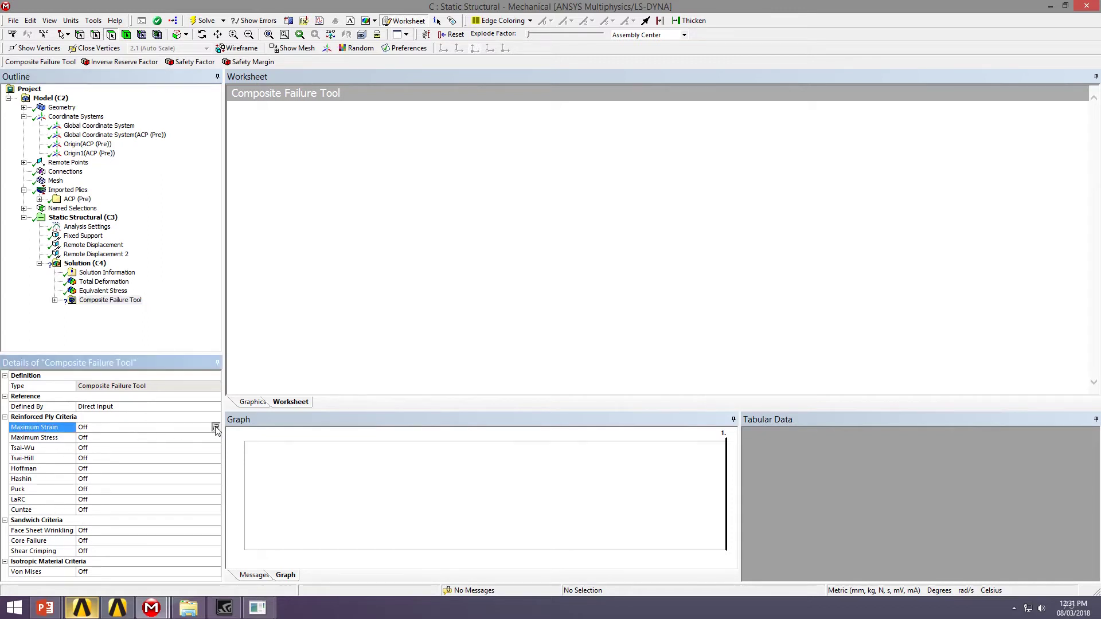
pyautogui.click(215, 427)
pyautogui.click(93, 445)
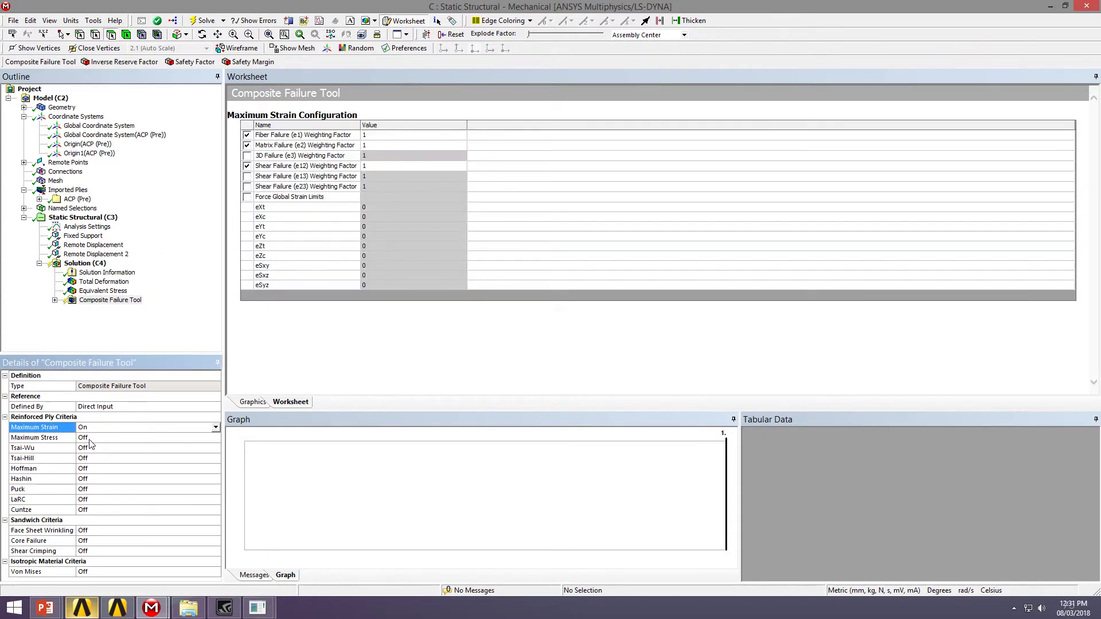
pyautogui.click(90, 439)
pyautogui.click(215, 438)
pyautogui.click(115, 454)
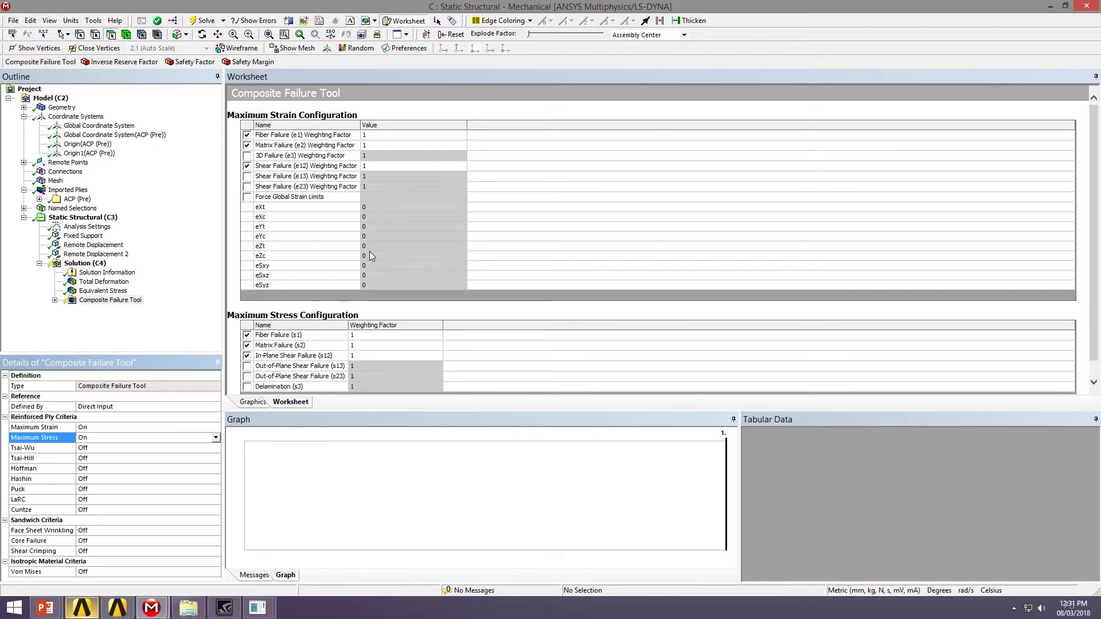
# Expand the Composite Failure Tool to reveal its Inverse Reserve Factor result
pyautogui.click(54, 311)
pyautogui.click(54, 300)
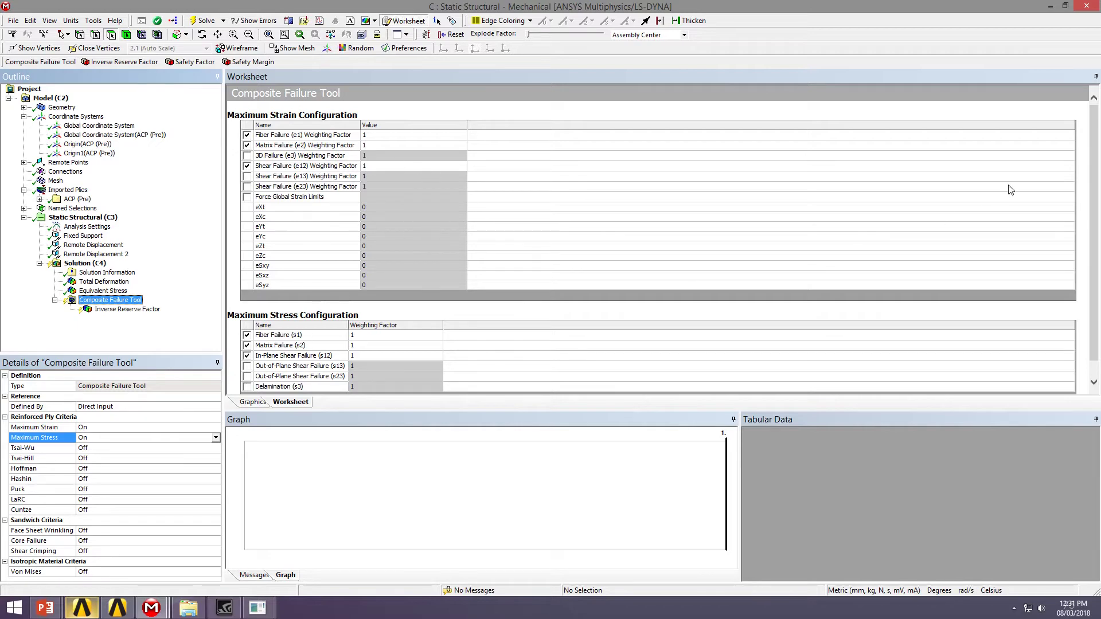
pyautogui.scroll(-1, 717, 223)
pyautogui.click(122, 302)
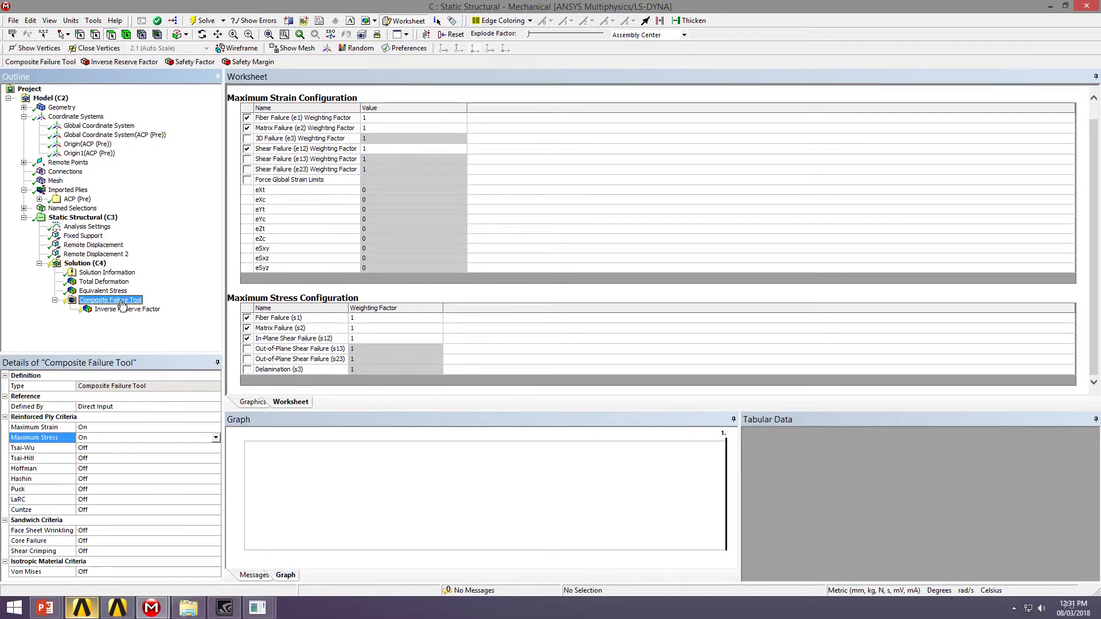
# Evaluate the Inverse Reserve Factor and rotate and zoom its contours peaking at 1.442
pyautogui.click(125, 310)
pyautogui.rightClick(127, 315)
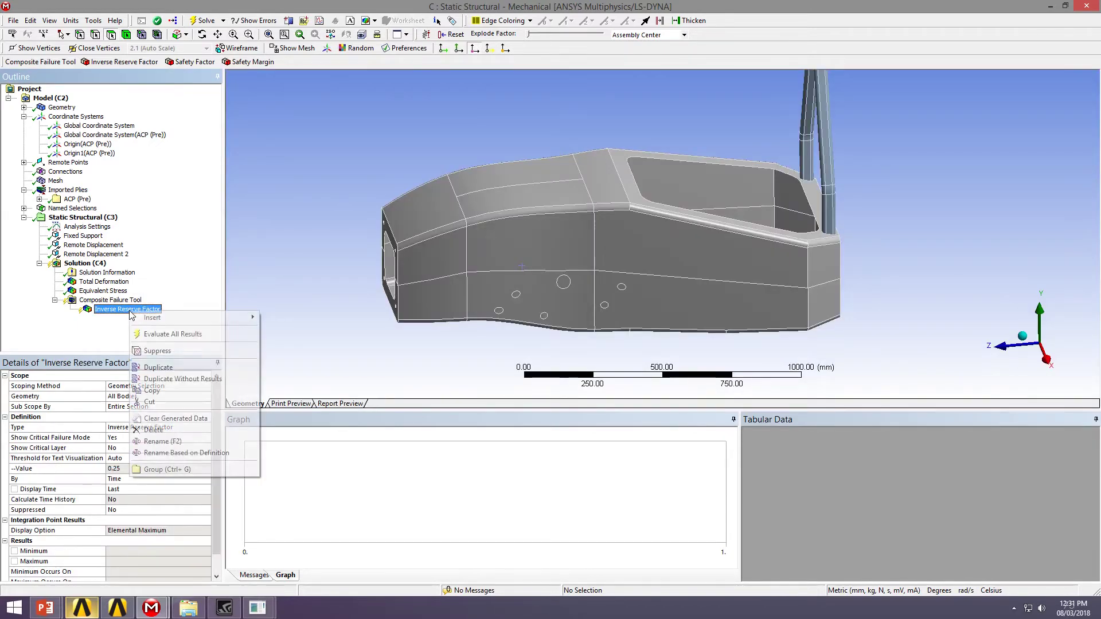
pyautogui.click(202, 335)
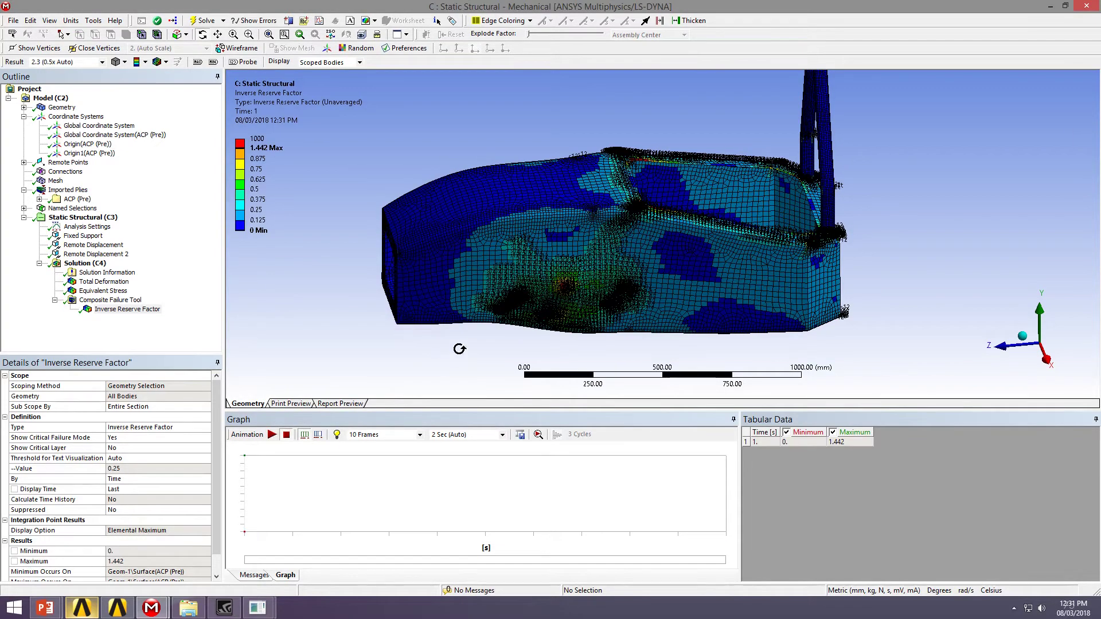
pyautogui.moveTo(480, 318); pyautogui.dragTo(526, 264)
pyautogui.scroll(4, 536, 284)
pyautogui.scroll(3, 505, 269)
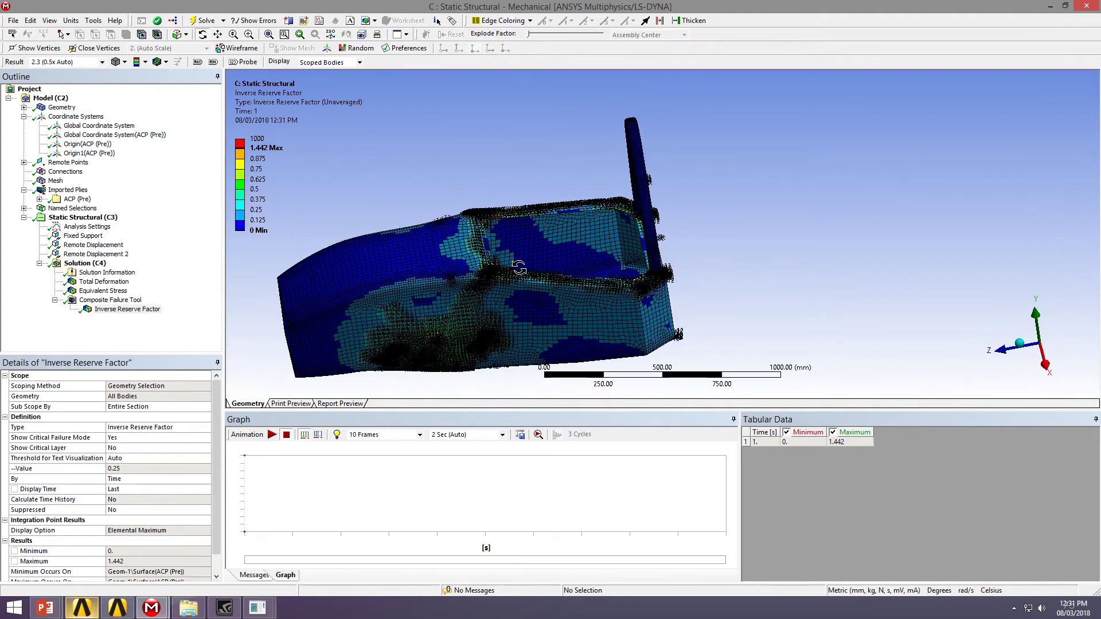
# Hide the critical failure mode markers and rotate the chassis to inspect the side contours
pyautogui.click(122, 438)
pyautogui.click(206, 438)
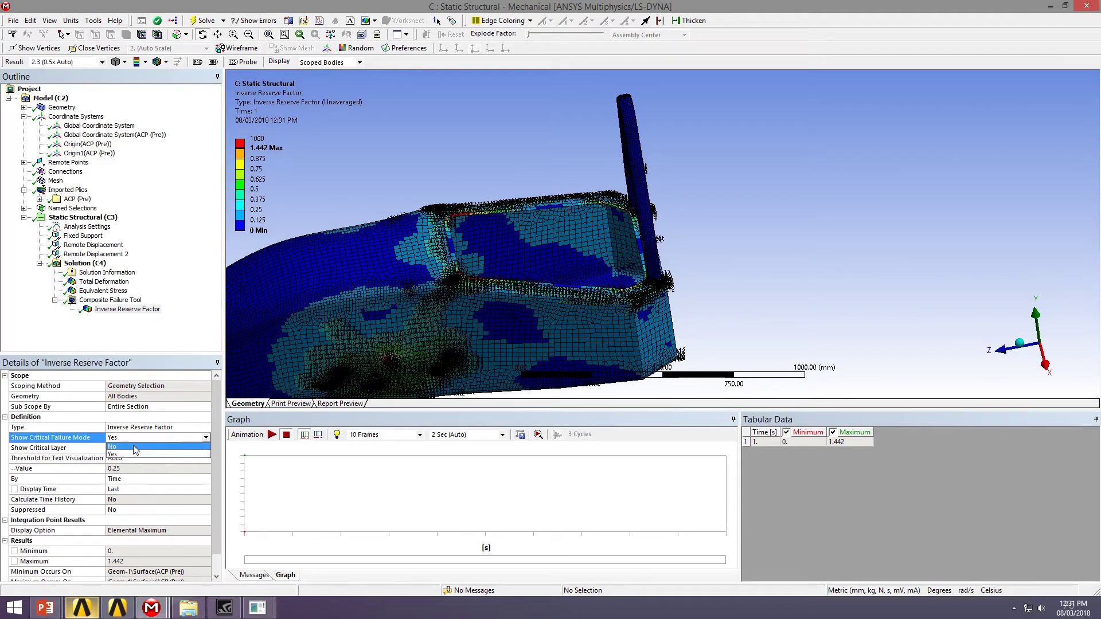
pyautogui.click(132, 457)
pyautogui.moveTo(496, 289); pyautogui.dragTo(412, 212, button='middle')
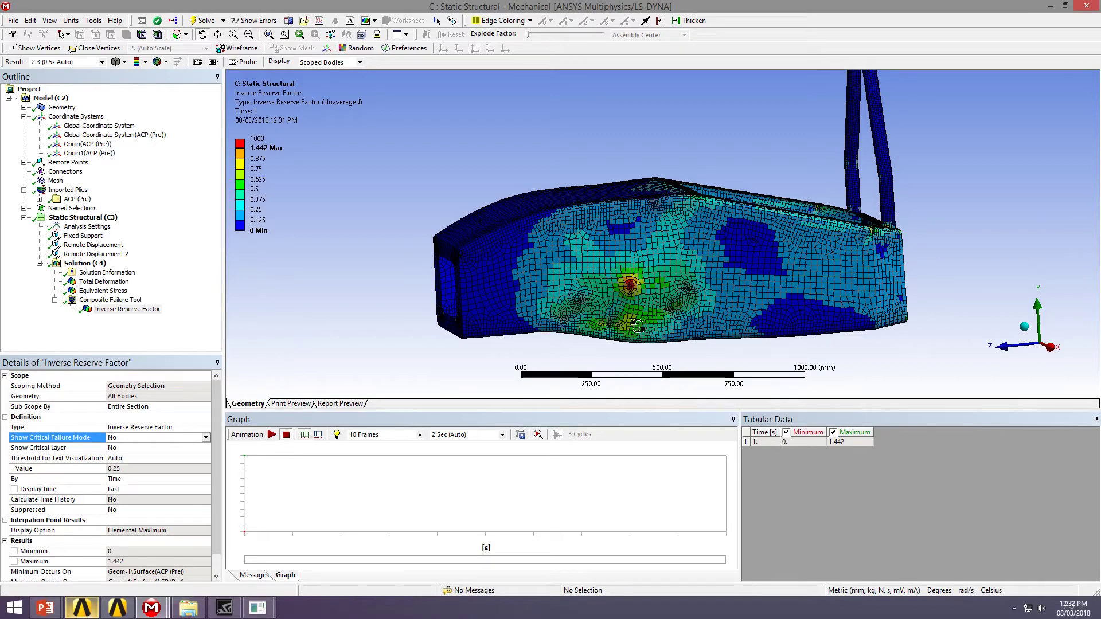
pyautogui.moveTo(806, 238); pyautogui.dragTo(552, 254)
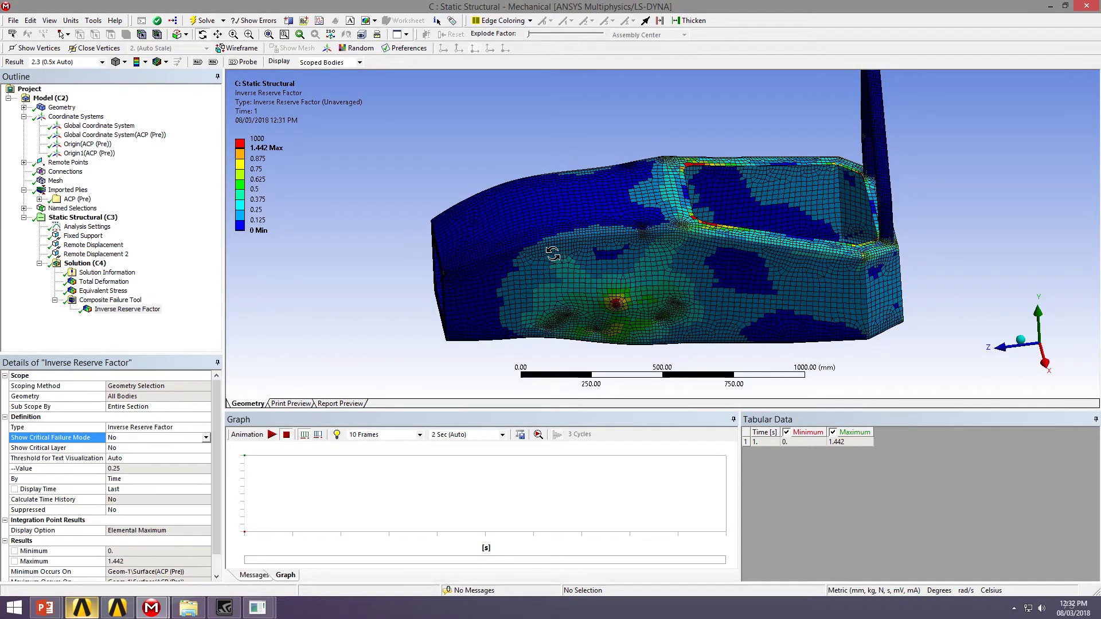
pyautogui.moveTo(759, 318); pyautogui.dragTo(711, 268)
pyautogui.scroll(3, 682, 275)
pyautogui.scroll(5, 638, 213)
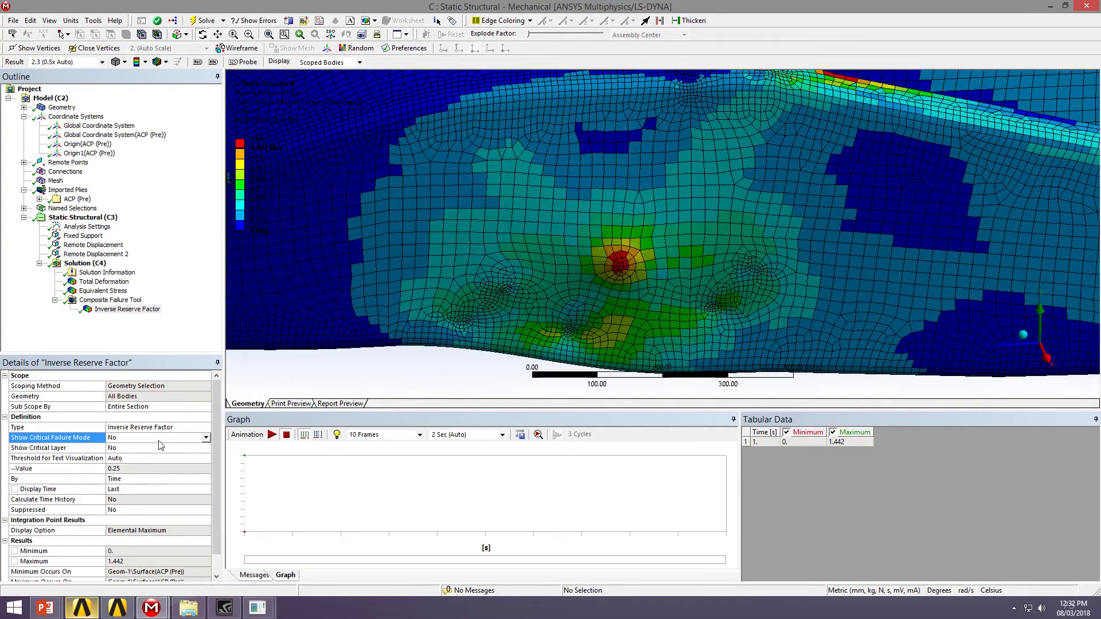
# Set Show Critical Failure Mode to Yes and zoom onto the red hotspot's s1c/s12 labels
pyautogui.click(190, 429)
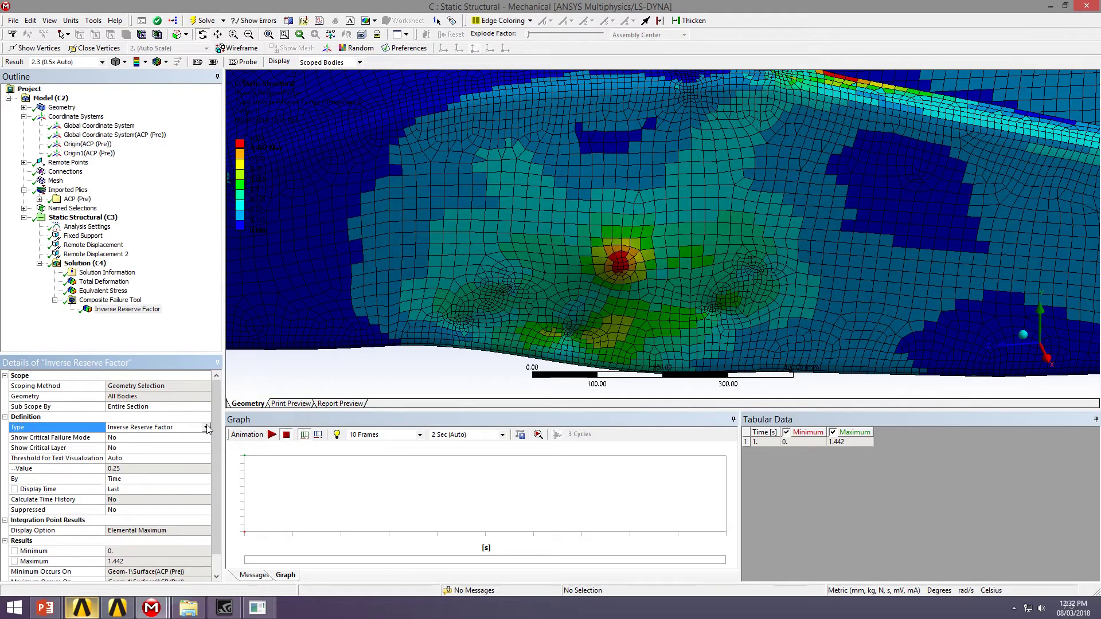
pyautogui.click(48, 438)
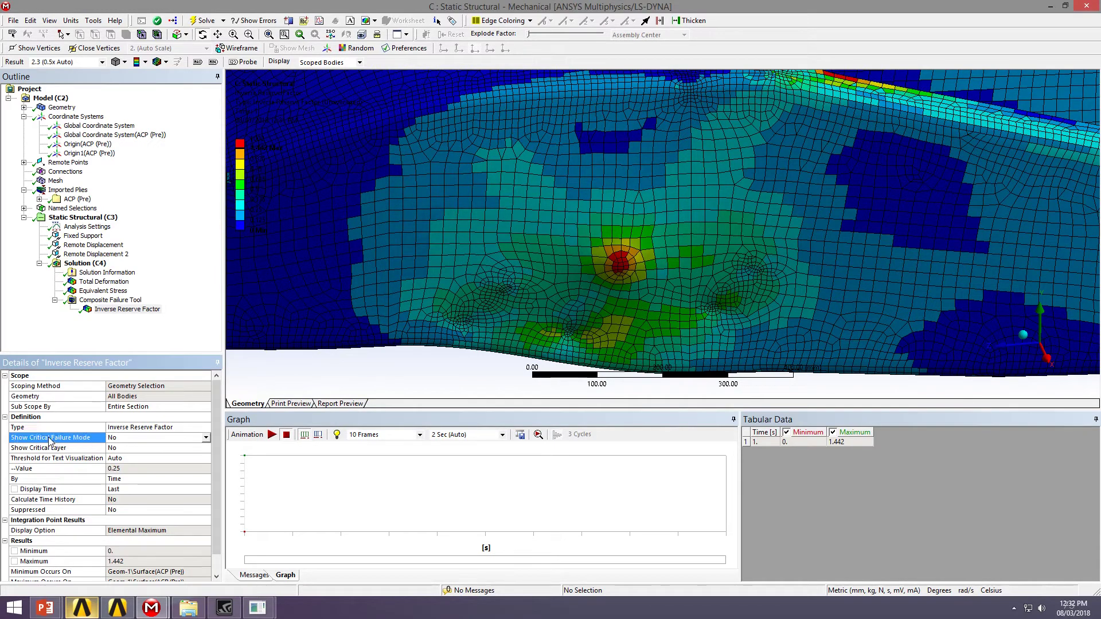
pyautogui.click(188, 438)
pyautogui.click(120, 457)
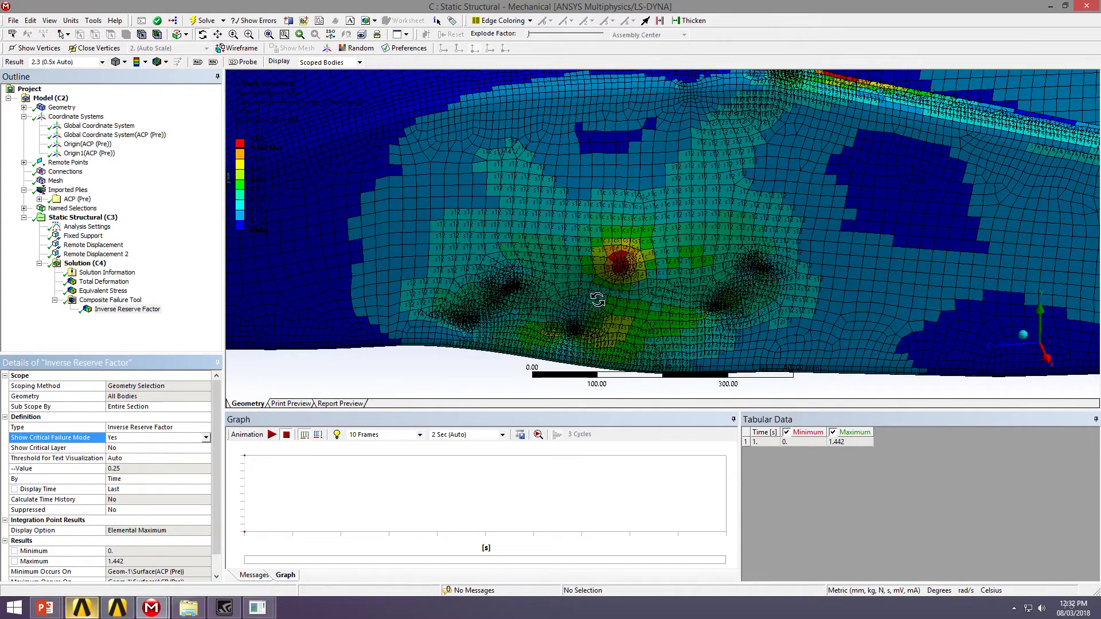
pyautogui.scroll(5, 607, 226)
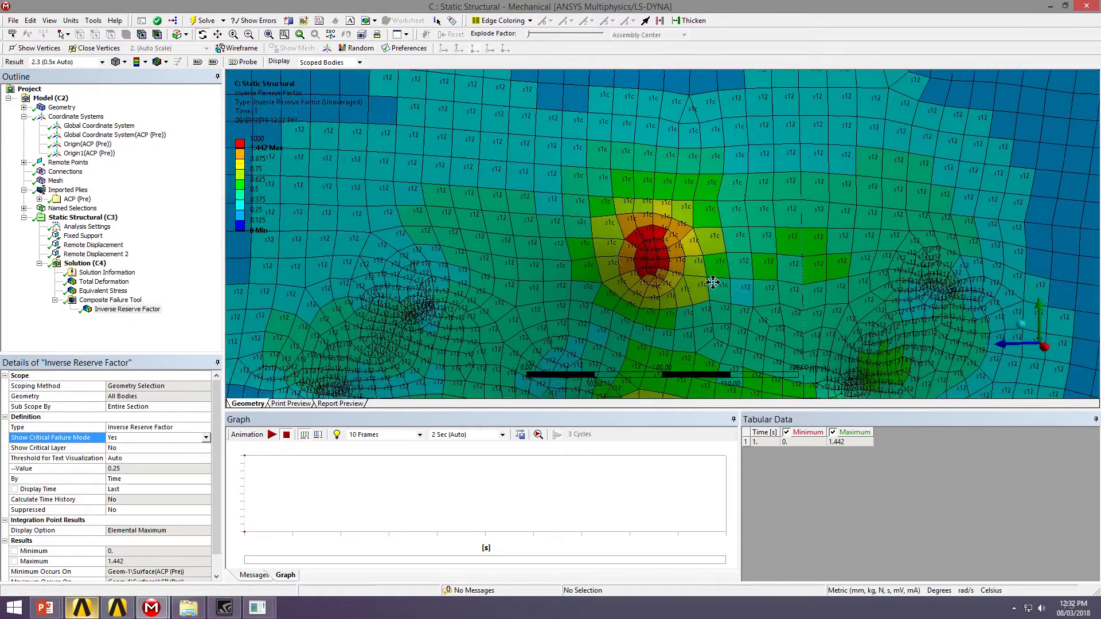
pyautogui.scroll(2, 712, 283)
pyautogui.scroll(2, 694, 270)
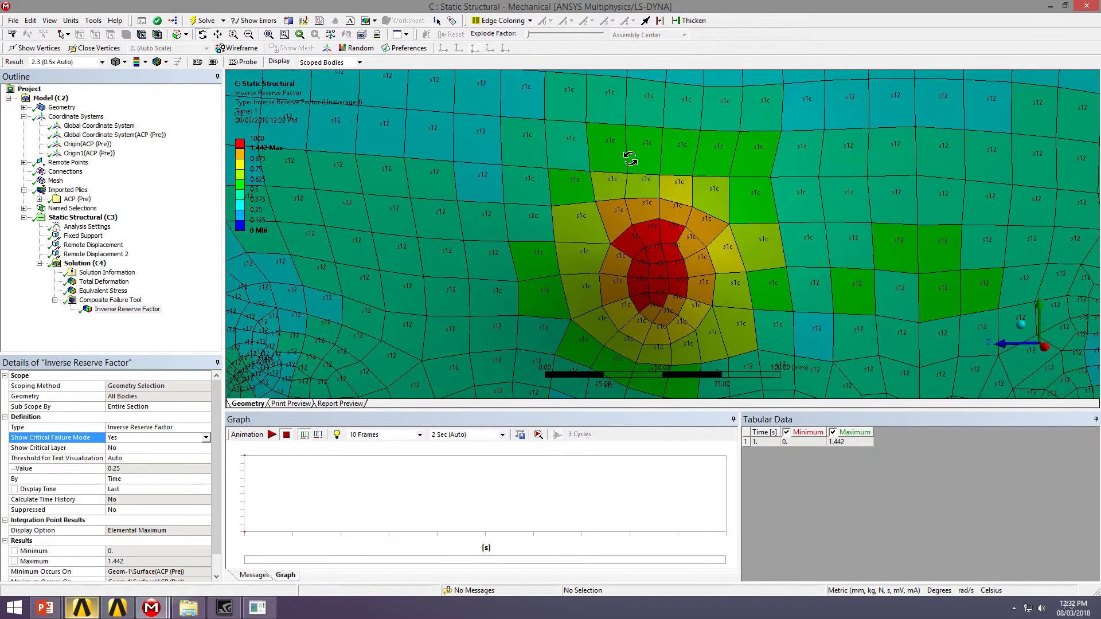
pyautogui.keyDown('ctrl'); pyautogui.moveTo(693, 294); pyautogui.dragTo(645, 273, button='middle'); pyautogui.keyUp('ctrl')
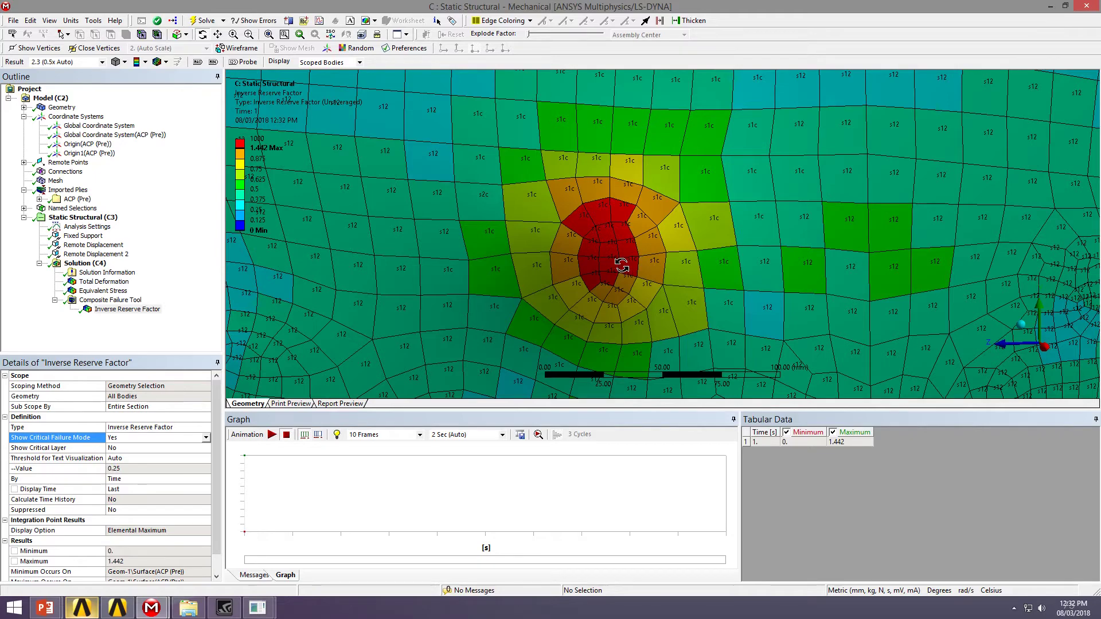
pyautogui.moveTo(619, 266); pyautogui.dragTo(623, 266)
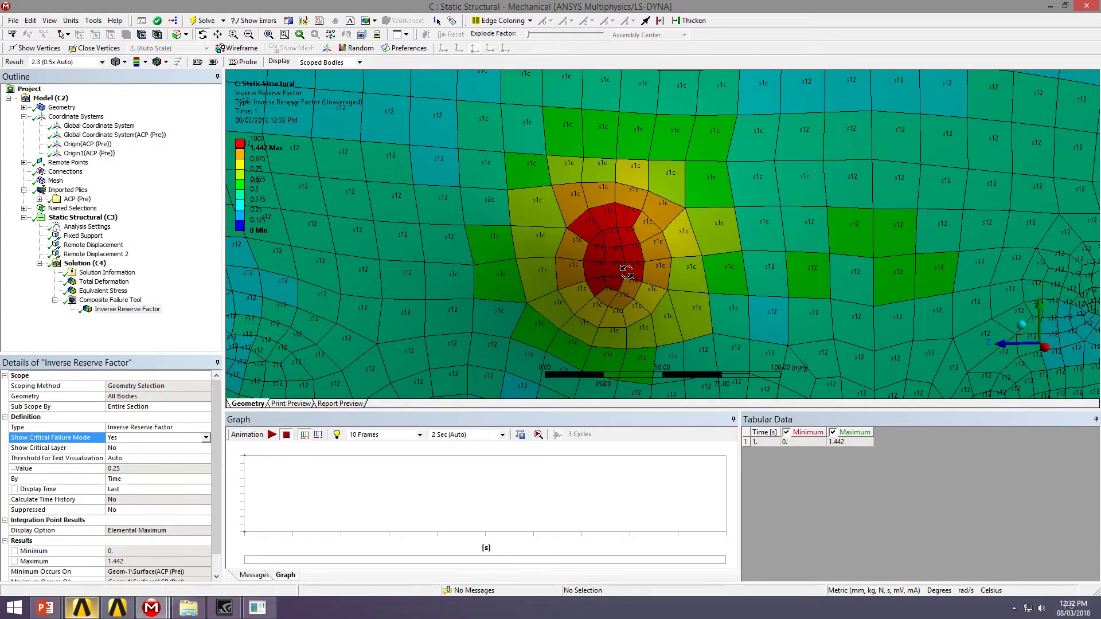
pyautogui.scroll(-3, 625, 272)
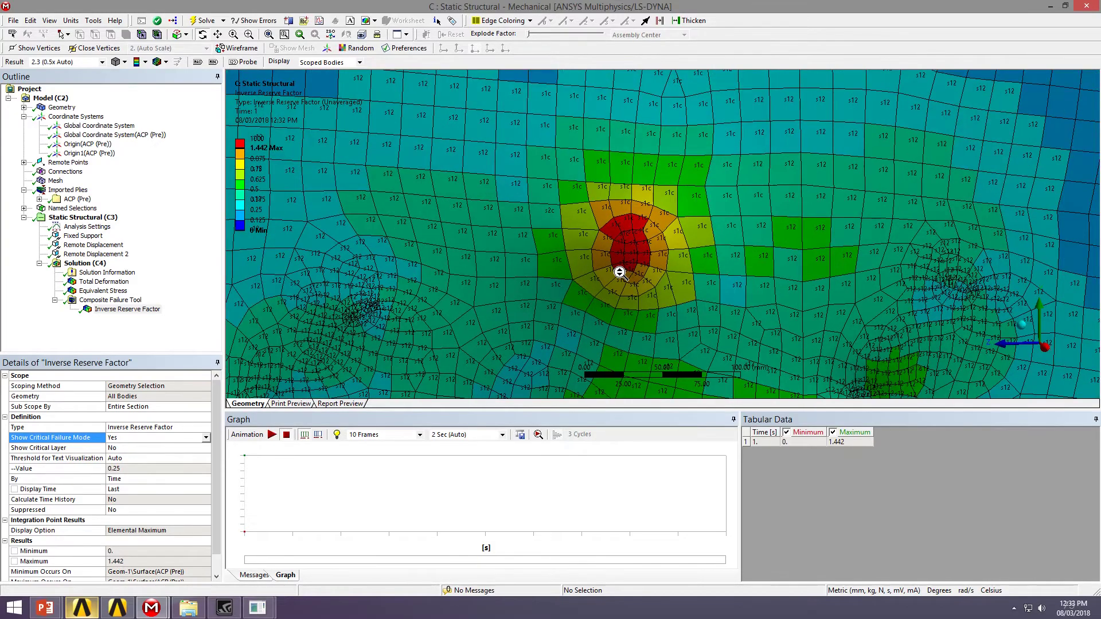
pyautogui.moveTo(659, 261)
pyautogui.mouseDown()
pyautogui.moveTo(737, 265)
pyautogui.moveTo(666, 252)
pyautogui.mouseUp()
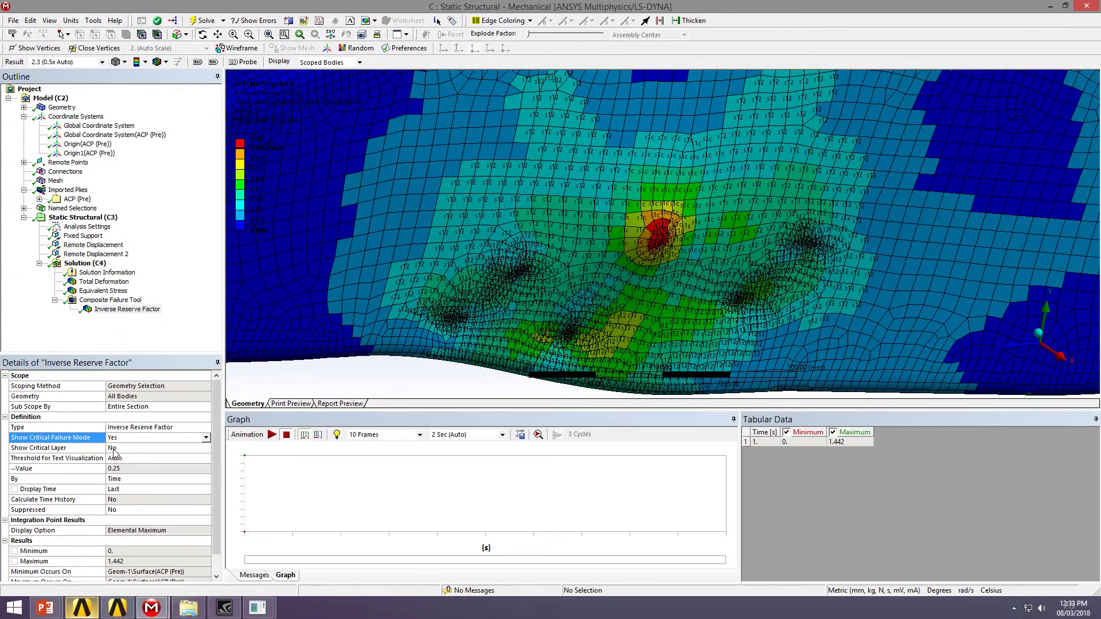
# Set Show Critical Layer to Yes and centre the red maximum in view
pyautogui.click(169, 449)
pyautogui.click(206, 448)
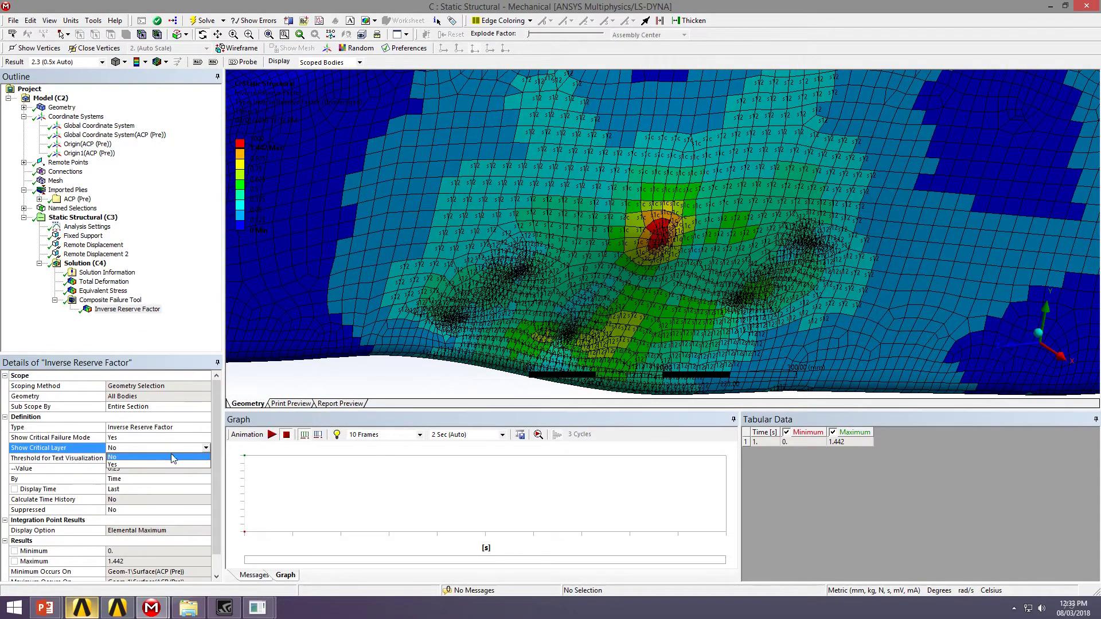
pyautogui.click(140, 463)
pyautogui.moveTo(647, 229); pyautogui.dragTo(634, 246)
pyautogui.scroll(10, 633, 246)
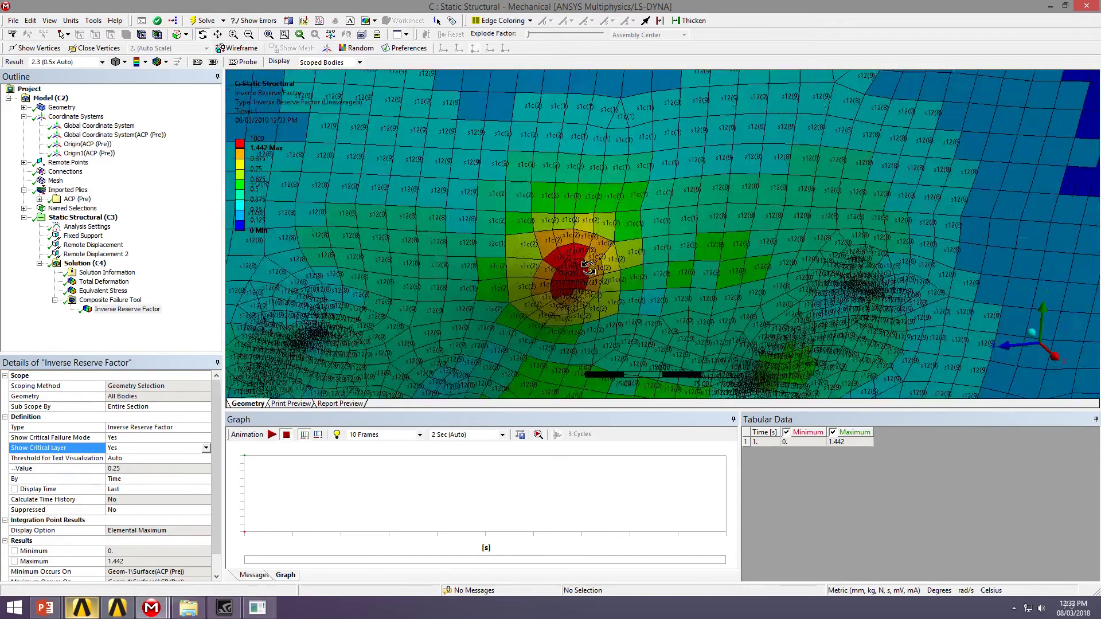
pyautogui.moveTo(770, 253); pyautogui.dragTo(605, 158)
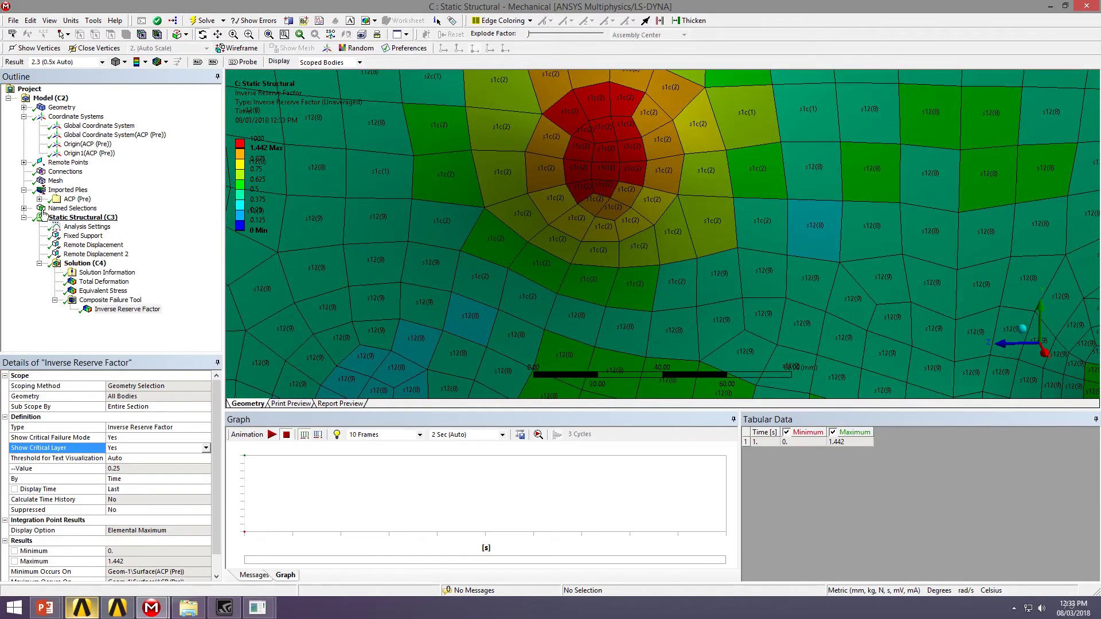
# Display imported ply layer P1L1 of ModelingPly.2 and rotate the chassis side-on
pyautogui.click(39, 199)
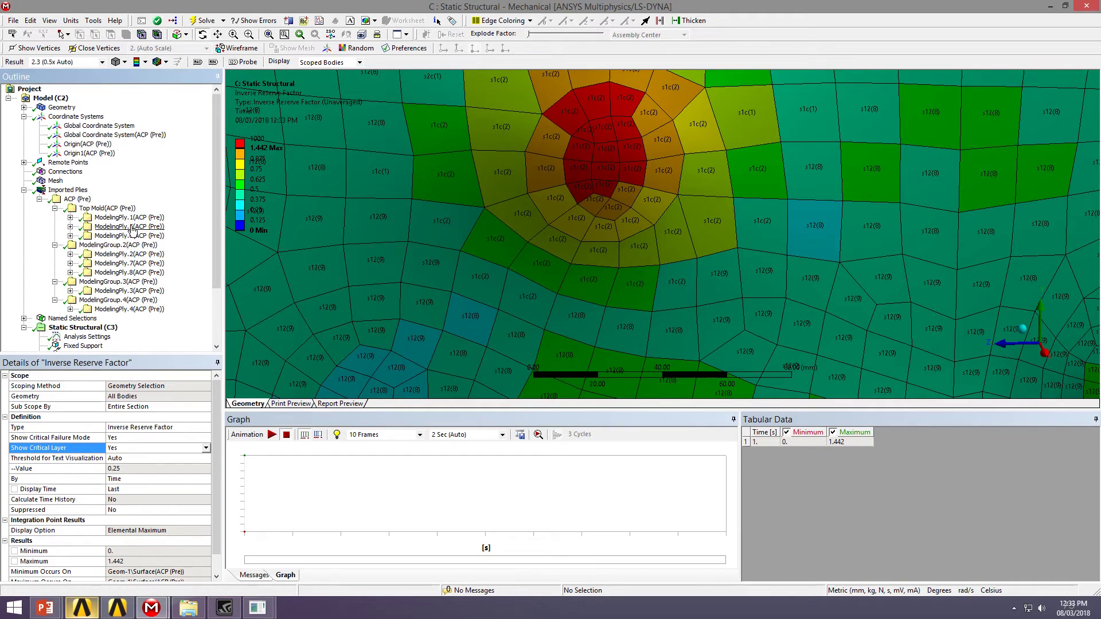
pyautogui.click(143, 256)
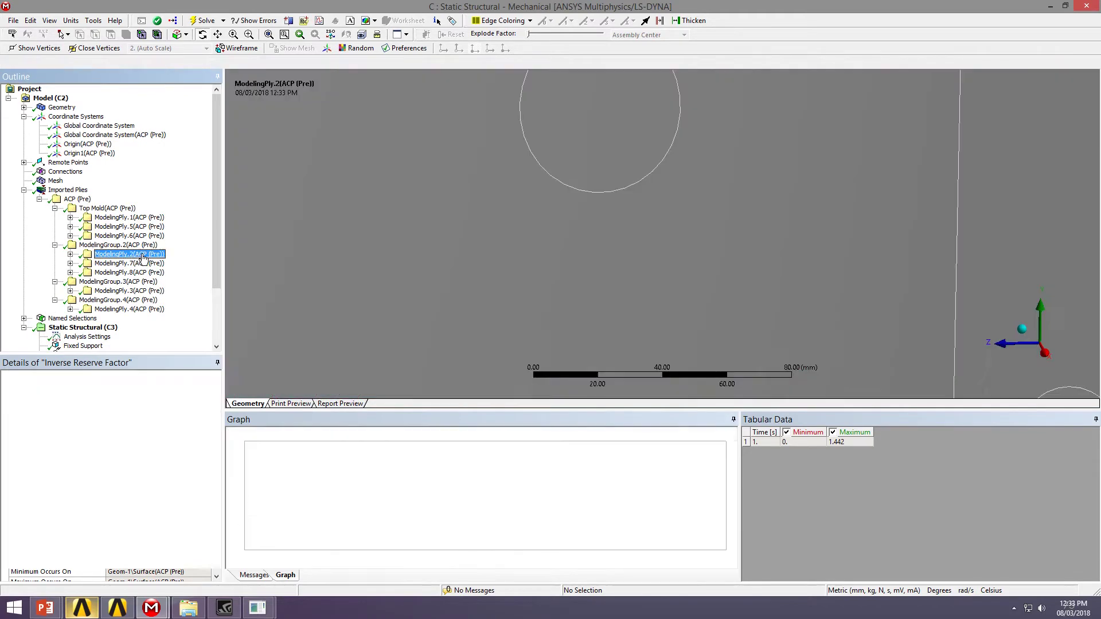
pyautogui.click(71, 255)
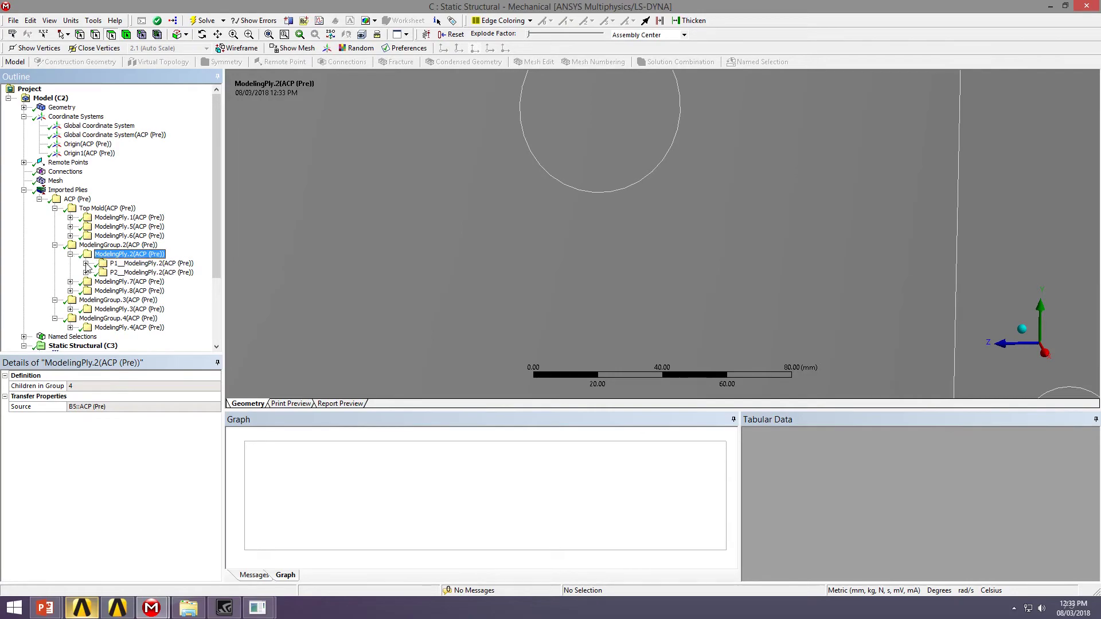
pyautogui.click(86, 264)
pyautogui.click(166, 273)
pyautogui.scroll(2, 569, 212)
pyautogui.click(563, 184)
pyautogui.scroll(-5, 562, 184)
pyautogui.moveTo(562, 190); pyautogui.dragTo(659, 178, button='middle')
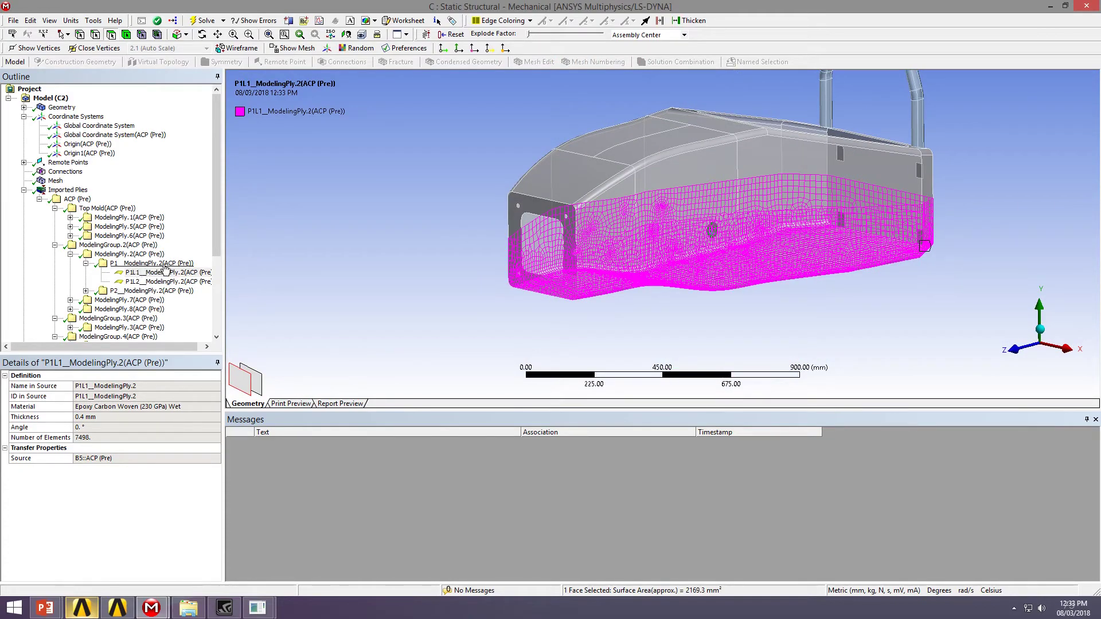
pyautogui.moveTo(810, 239); pyautogui.dragTo(757, 252, button='middle')
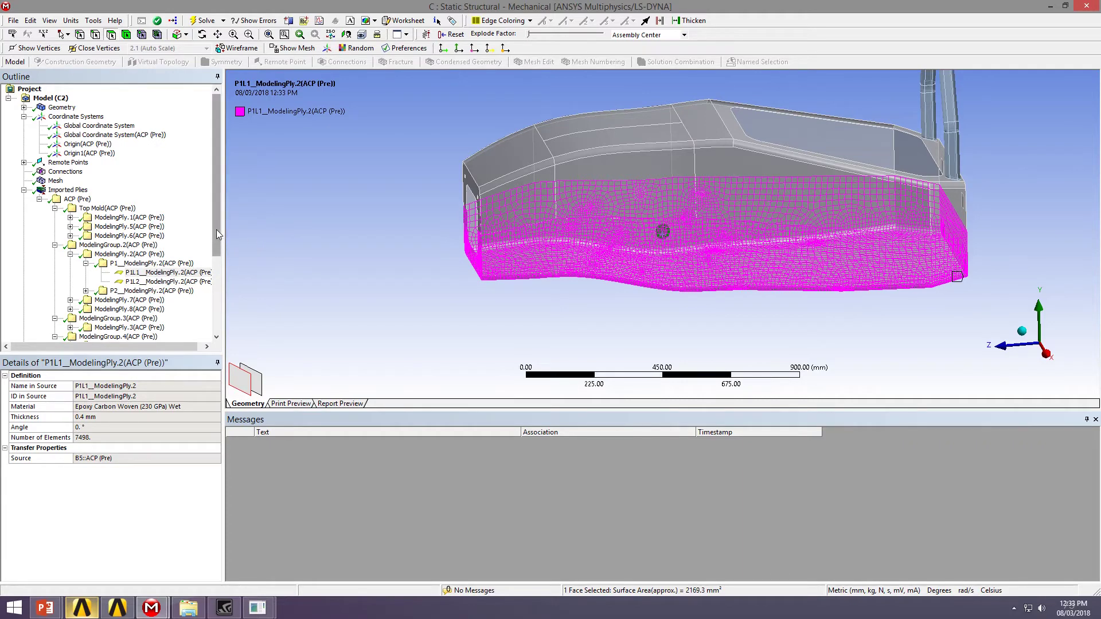
pyautogui.moveTo(215, 230); pyautogui.dragTo(208, 319)
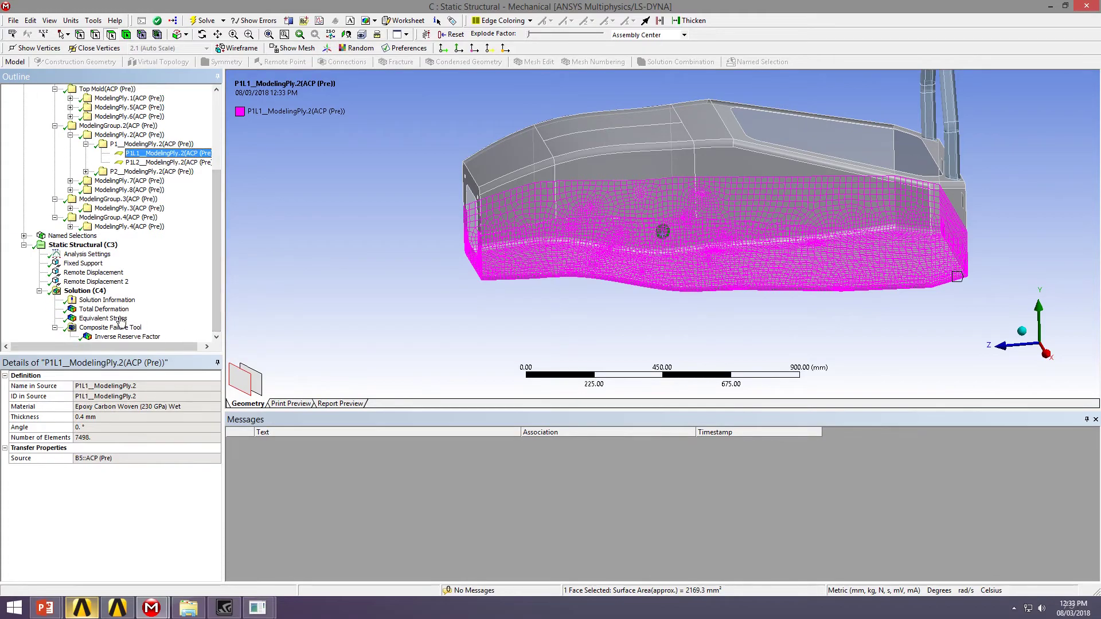
# Reselect Inverse Reserve Factor and zoom into the red maximum corner at the opening edge
pyautogui.click(114, 336)
pyautogui.moveTo(866, 245); pyautogui.dragTo(649, 298)
pyautogui.scroll(-2, 649, 298)
pyautogui.scroll(8, 631, 259)
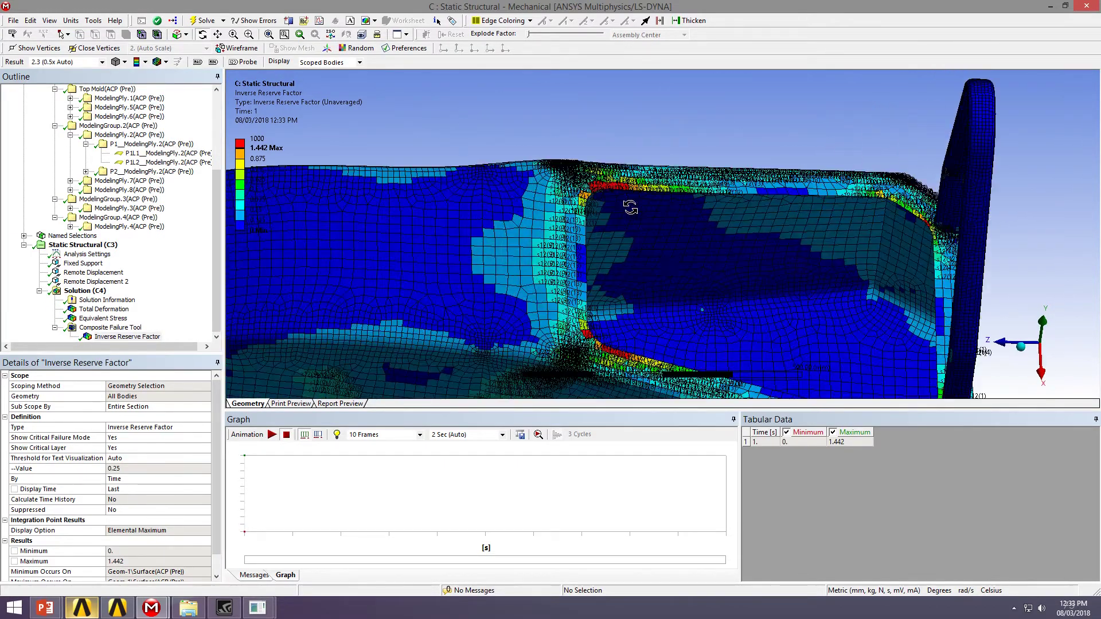
pyautogui.scroll(6, 631, 259)
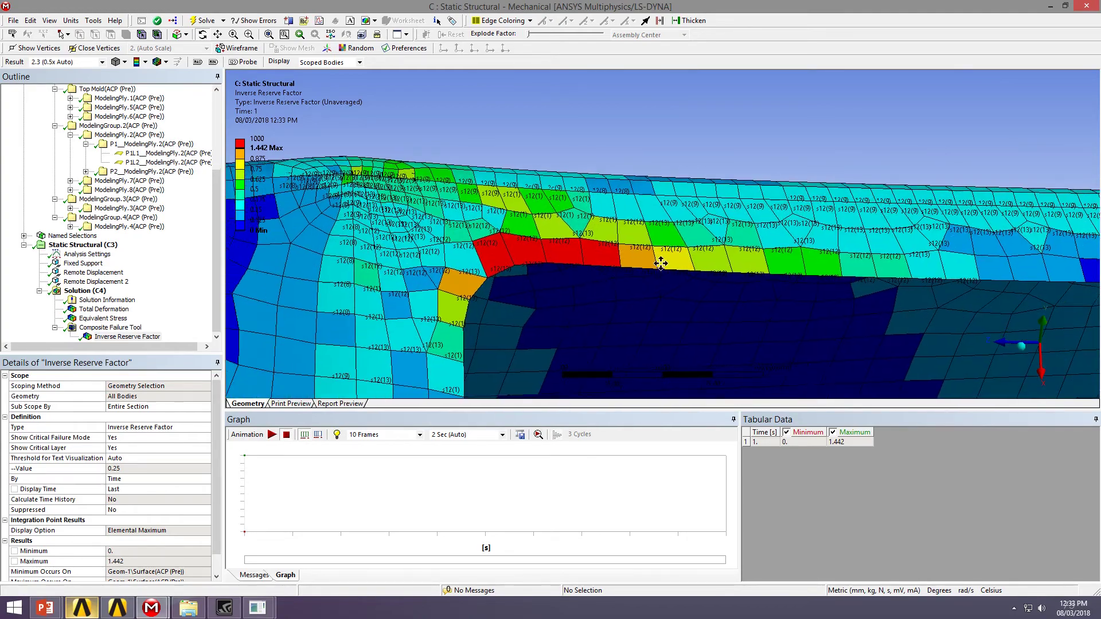
pyautogui.moveTo(660, 227); pyautogui.dragTo(658, 221)
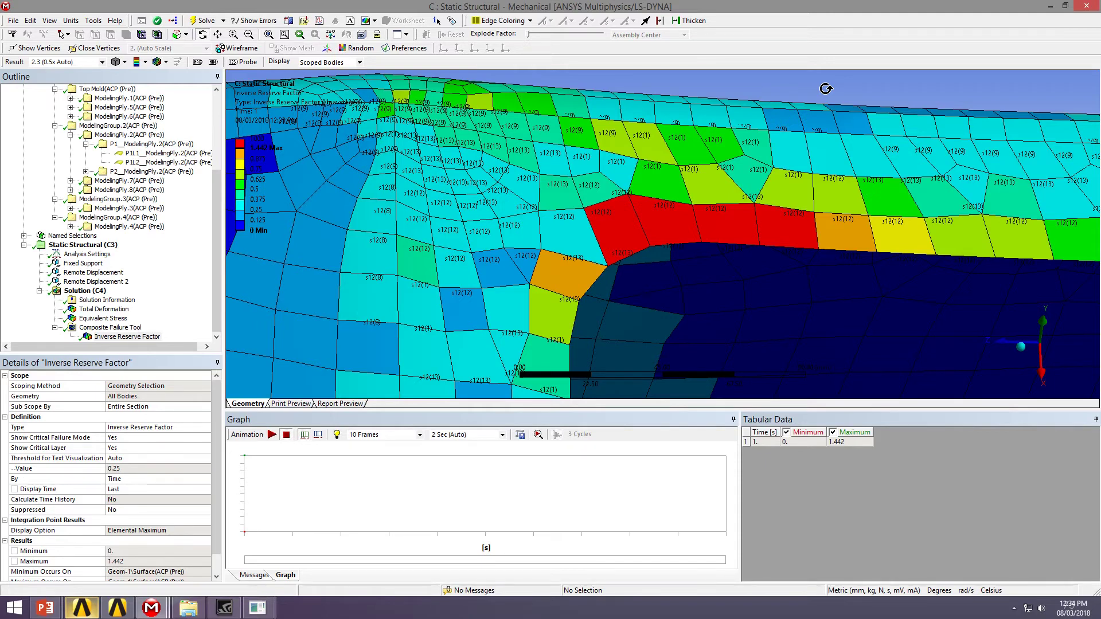
# Zoom out and rotate to view the 1.442-peak failure contour over the whole chassis
pyautogui.scroll(-3, 826, 89)
pyautogui.scroll(-8, 753, 171)
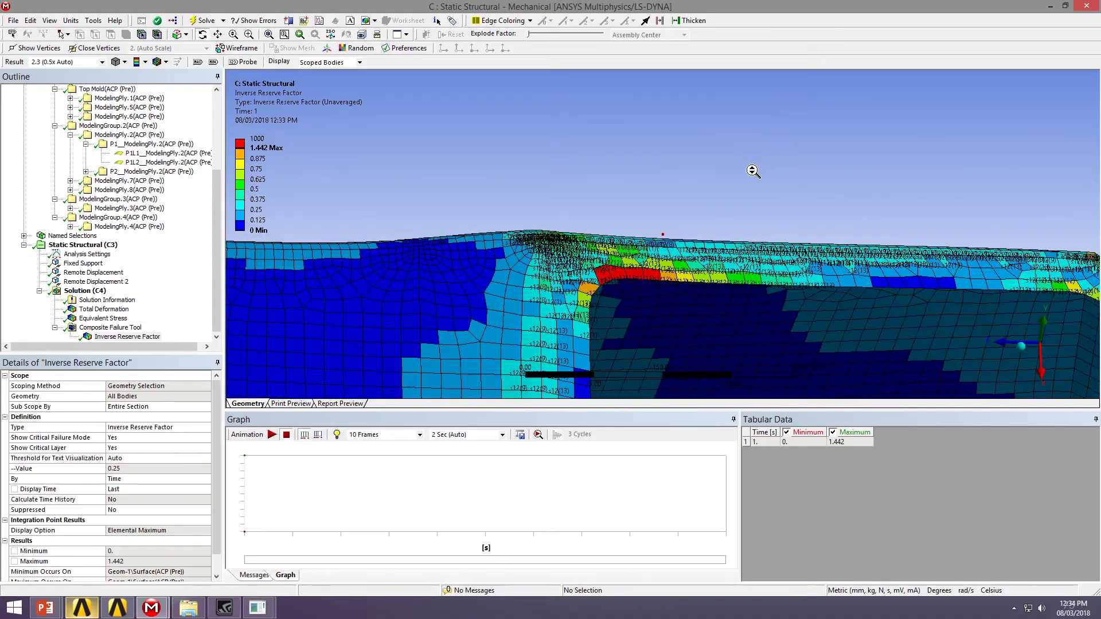
pyautogui.moveTo(799, 260); pyautogui.dragTo(706, 248, button='middle')
pyautogui.scroll(-2, 770, 200)
pyautogui.scroll(-2, 770, 200)
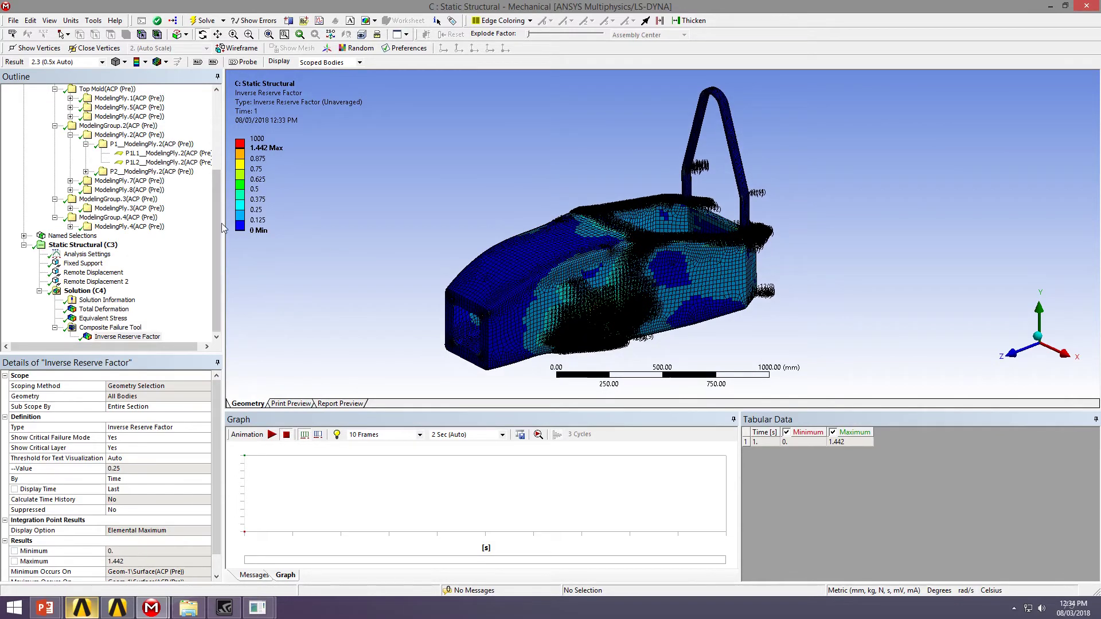
pyautogui.click(216, 246)
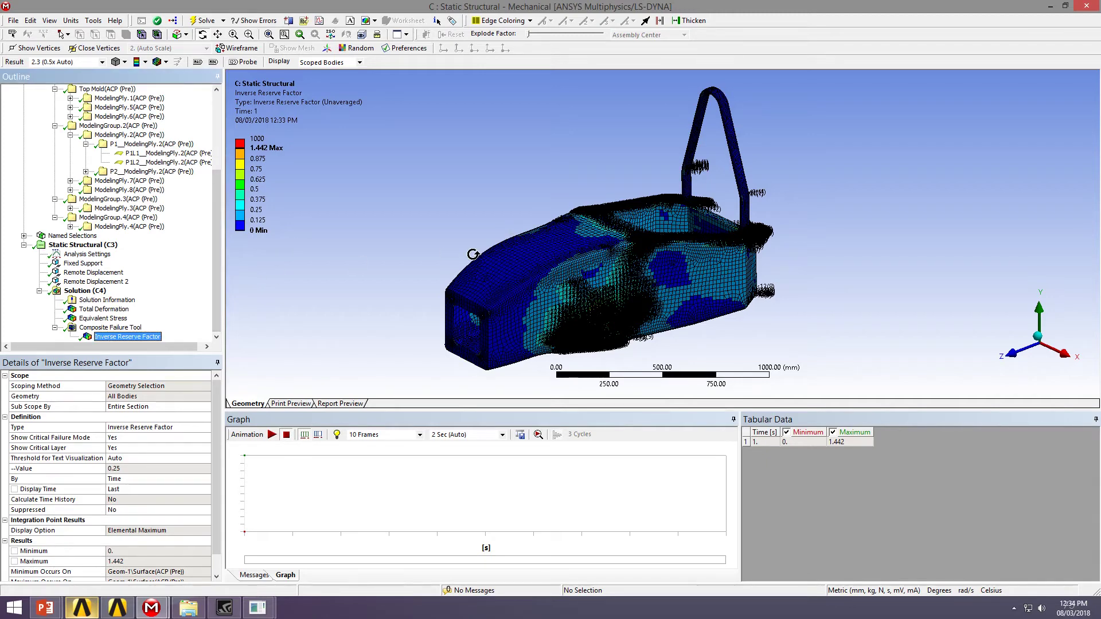
pyautogui.scroll(2, 464, 245)
pyautogui.moveTo(464, 245); pyautogui.dragTo(460, 211)
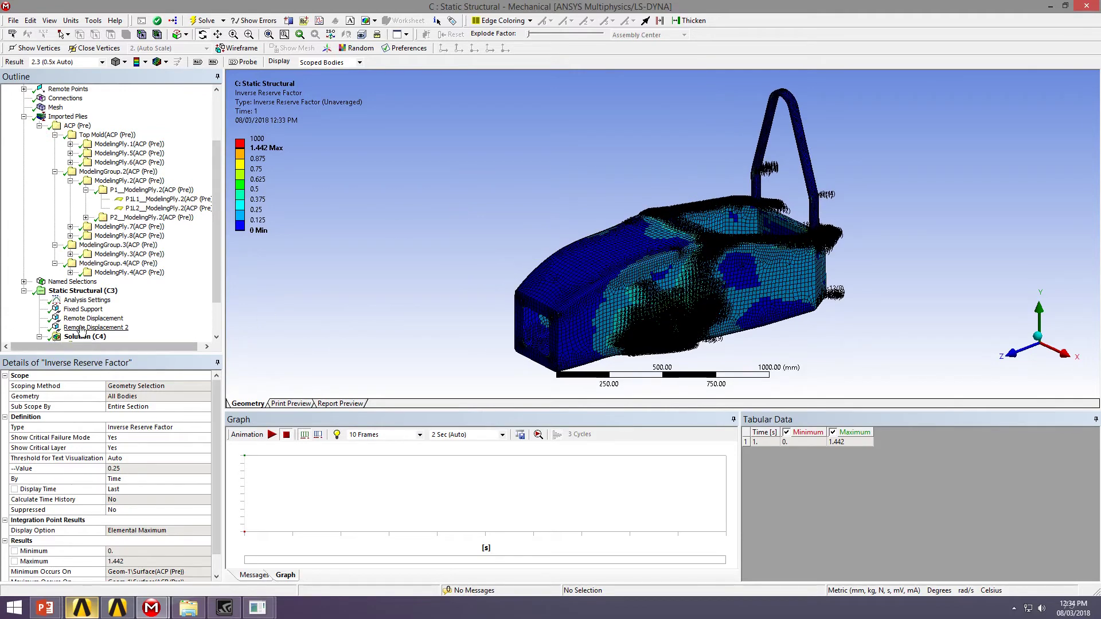
# Evaluate the Fixed Support Force Reaction, showing 255.07 N total, almost all in Y
pyautogui.click(94, 318)
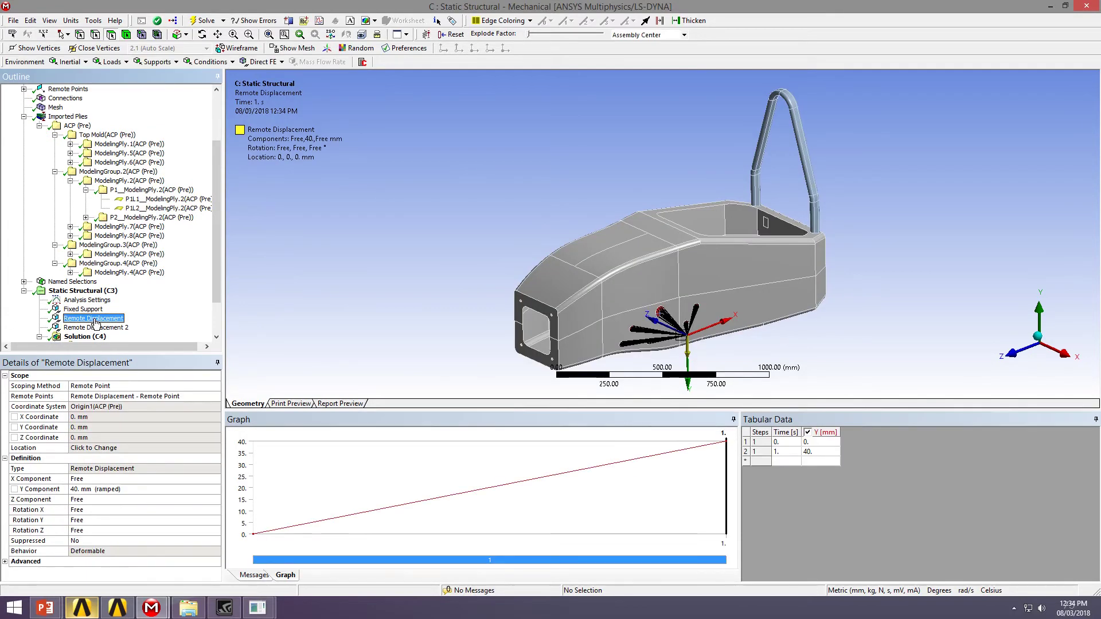
pyautogui.click(82, 309)
pyautogui.click(85, 337)
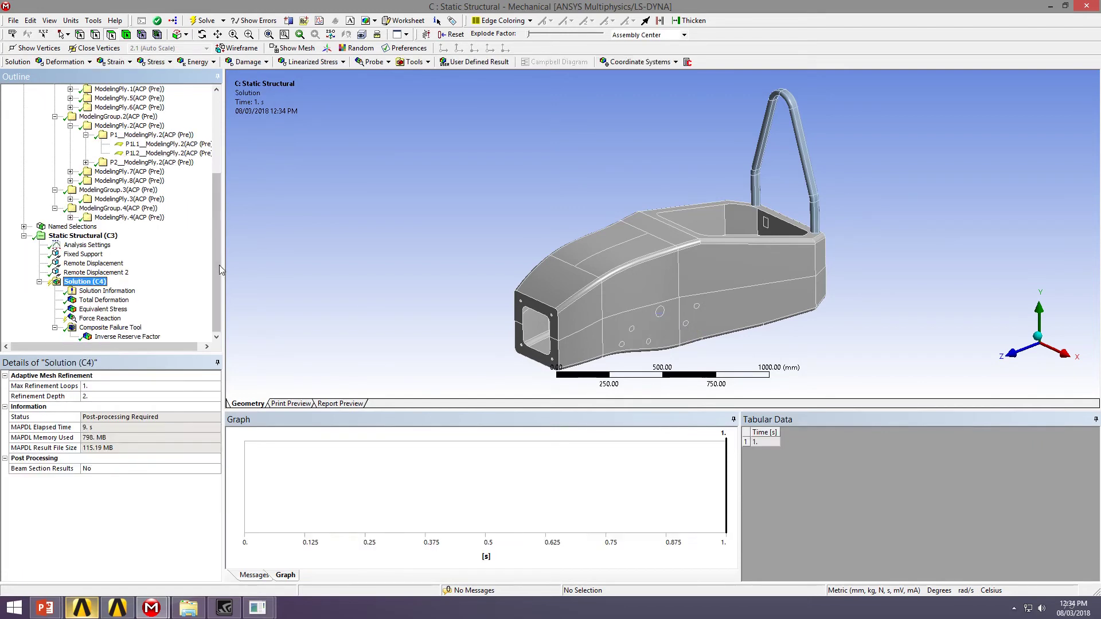
pyautogui.click(100, 319)
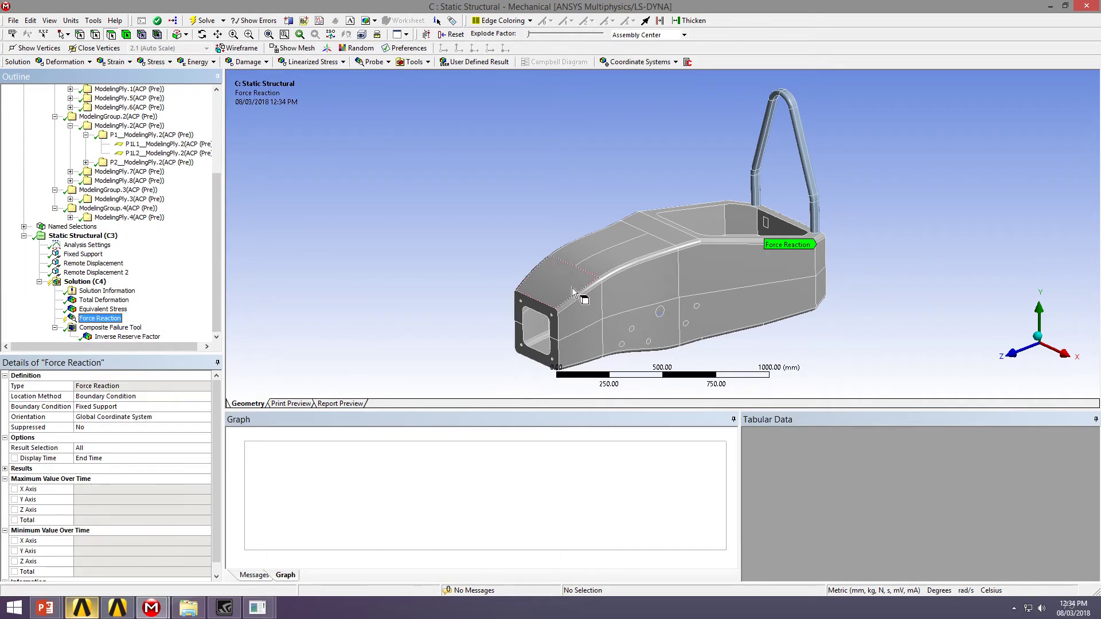
pyautogui.moveTo(559, 284); pyautogui.dragTo(803, 272, button='middle')
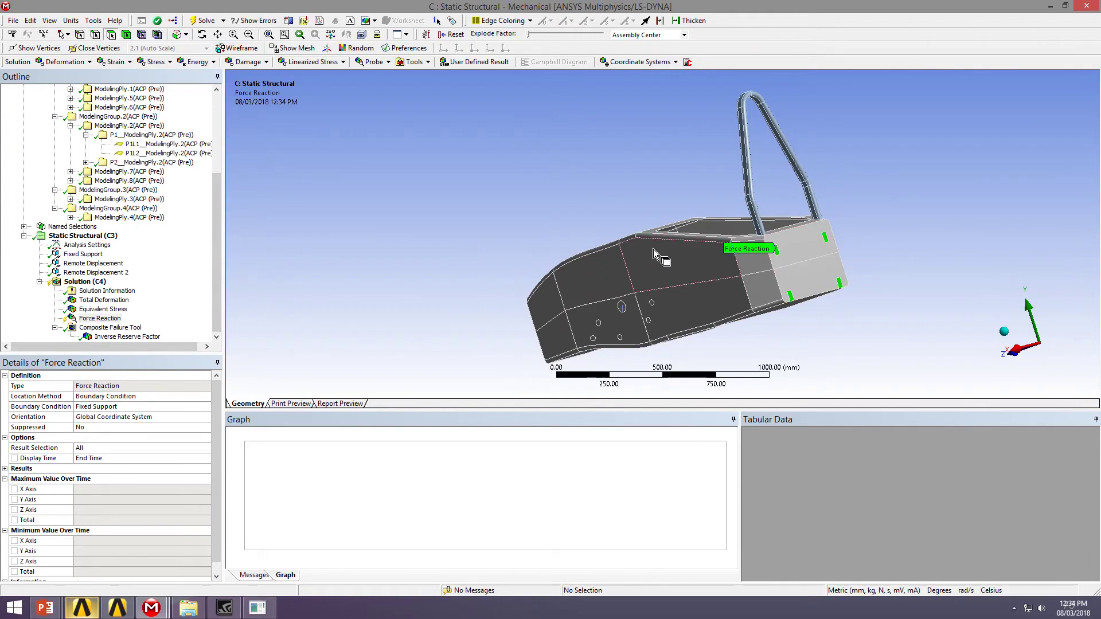
pyautogui.rightClick(93, 320)
pyautogui.click(143, 345)
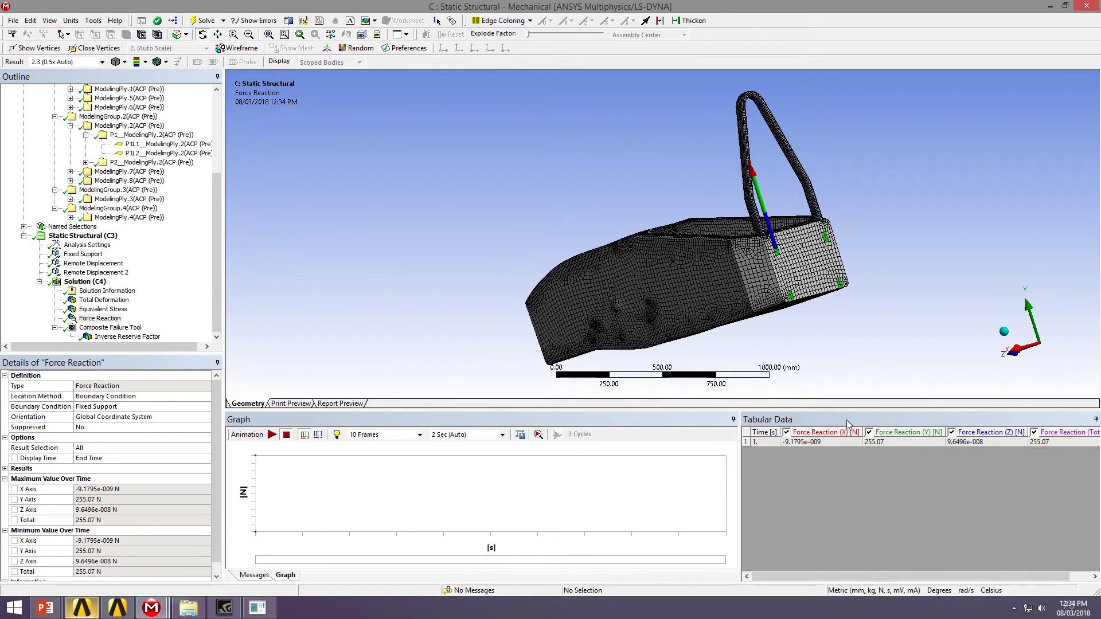
pyautogui.moveTo(739, 482); pyautogui.dragTo(635, 482)
pyautogui.click(943, 442)
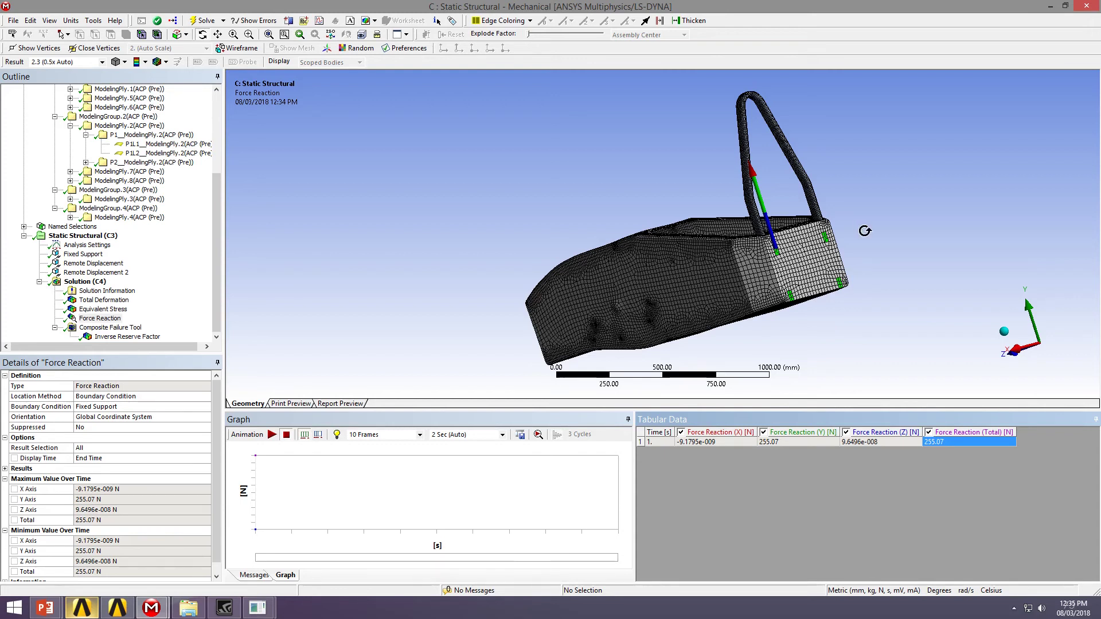
pyautogui.moveTo(702, 191); pyautogui.dragTo(808, 232)
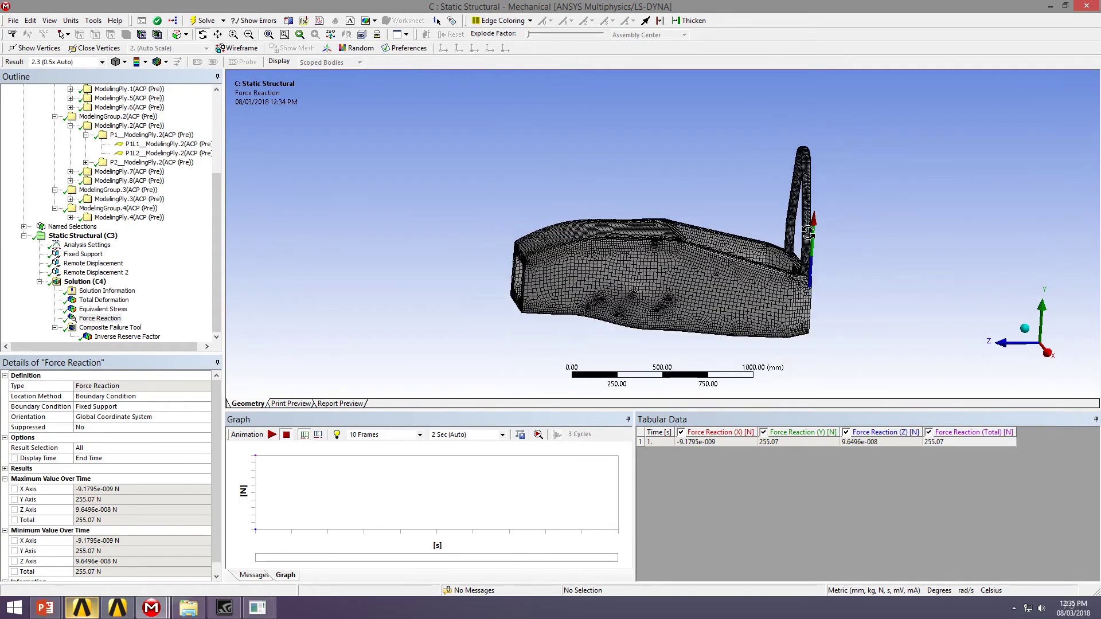